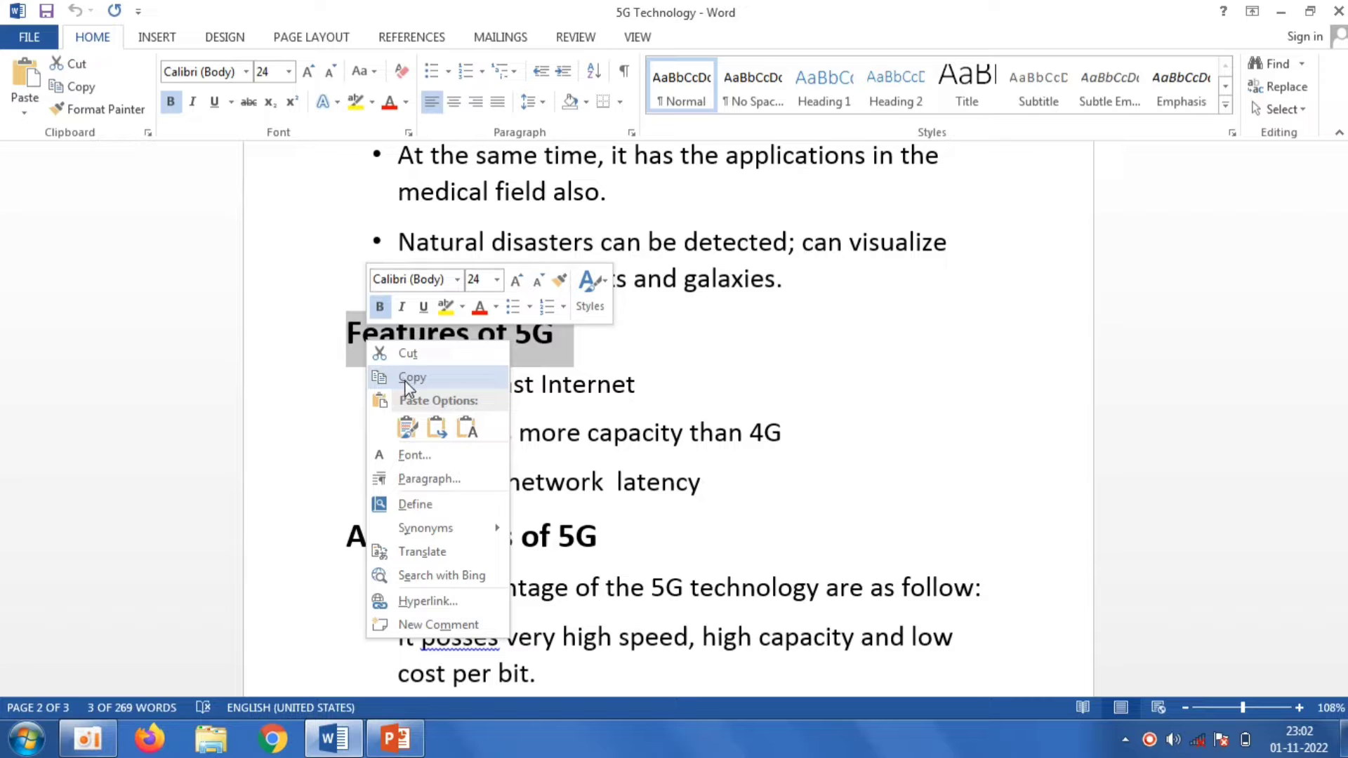
# Copy the "Features of 5G" heading from Word into slide 5's title in PowerPoint and remove the extra blank line.
pyautogui.click(412, 377)
pyautogui.click(395, 739)
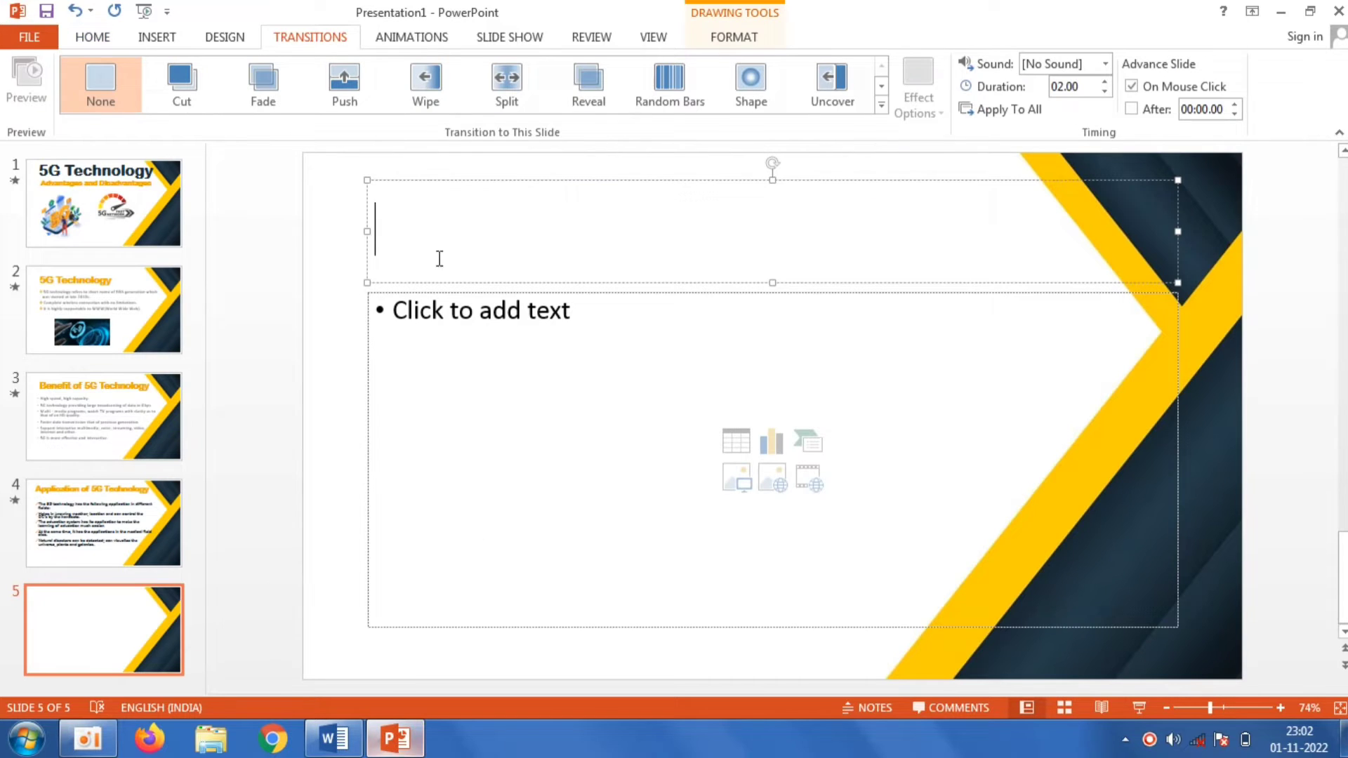
pyautogui.rightClick(443, 201)
pyautogui.click(475, 285)
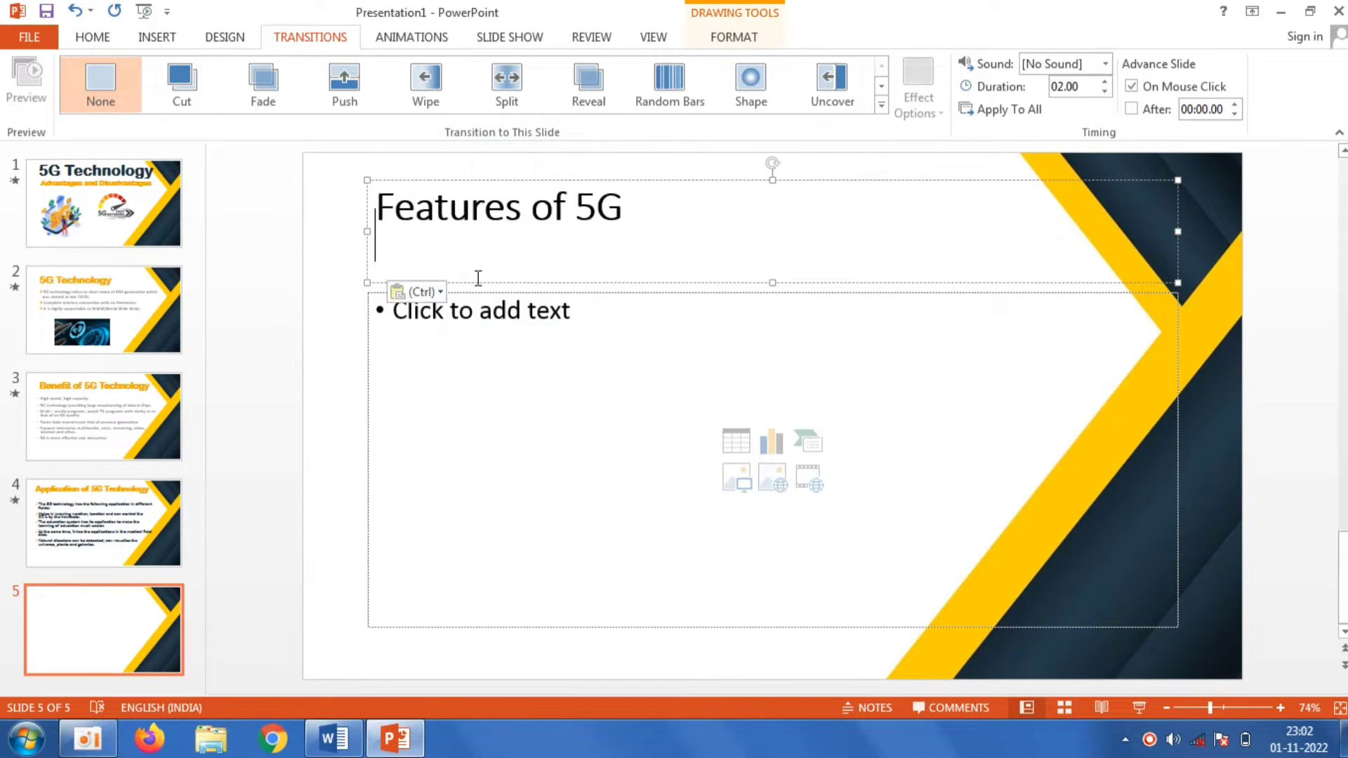
pyautogui.press('BackSpace')
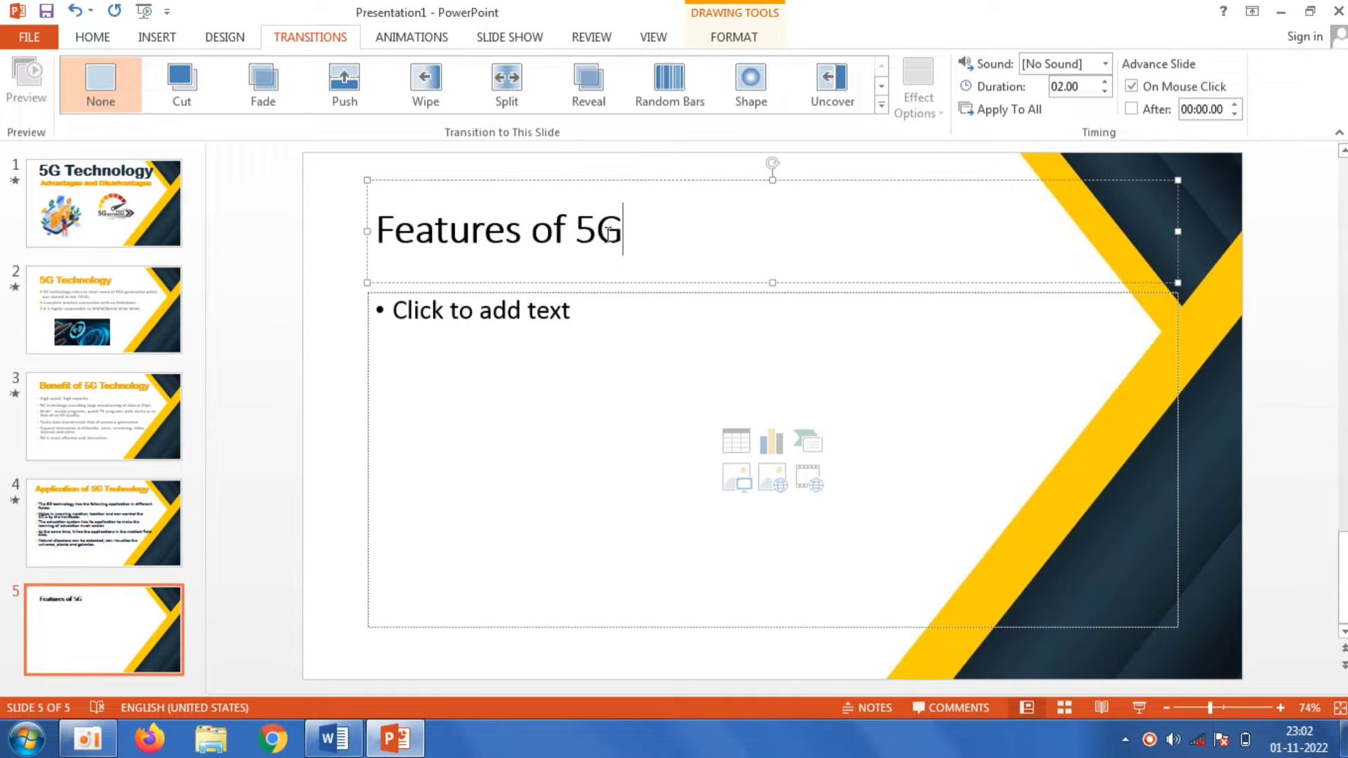
# Change the font colour of the "Features of 5G" title to the recently used dark navy.
pyautogui.moveTo(683, 222); pyautogui.dragTo(396, 224)
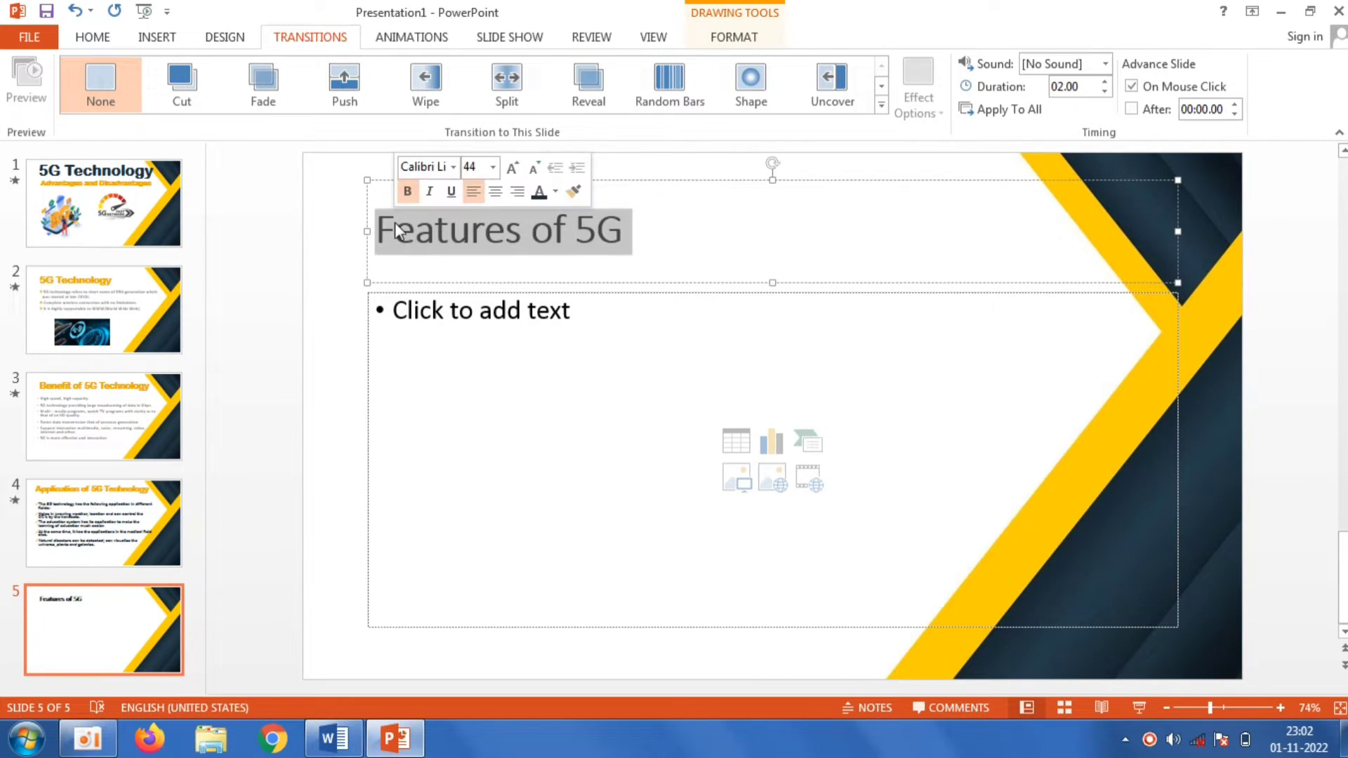
pyautogui.click(92, 39)
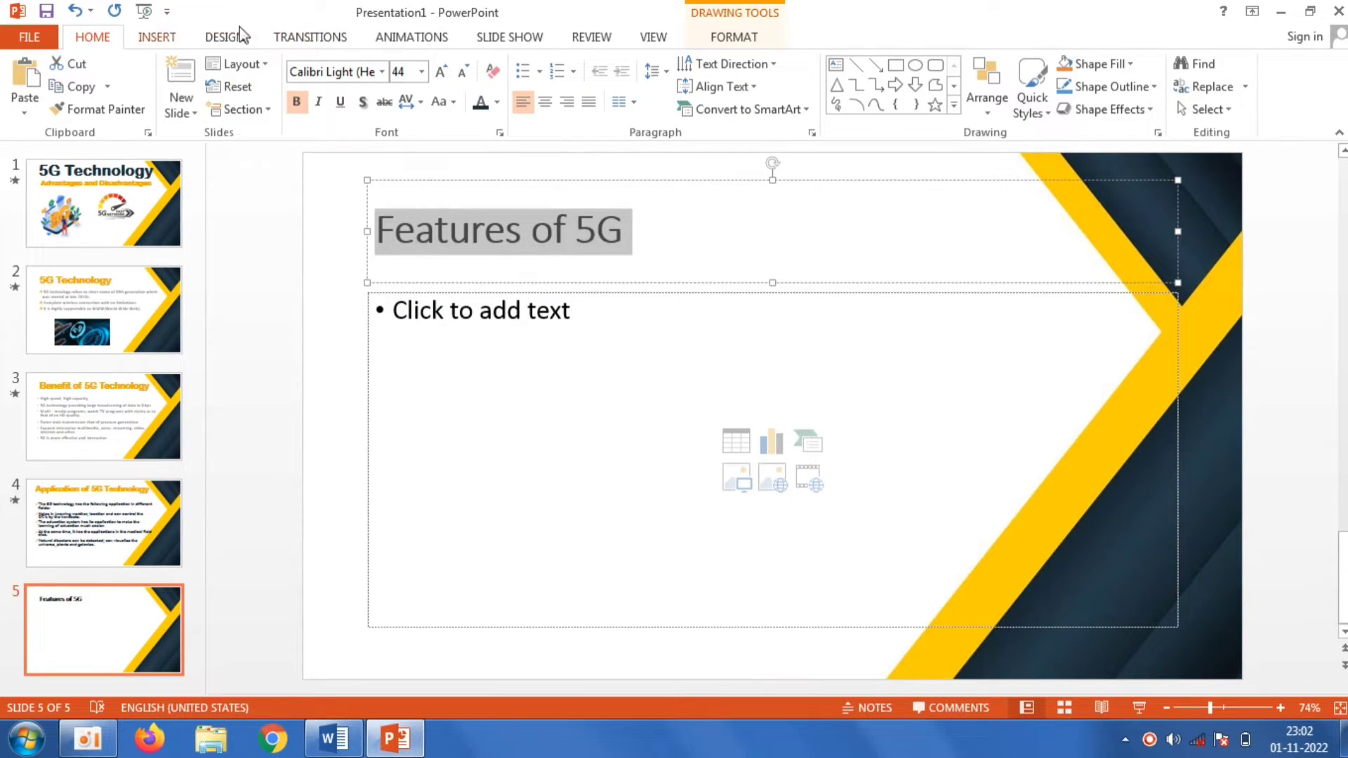
pyautogui.click(498, 111)
pyautogui.click(484, 295)
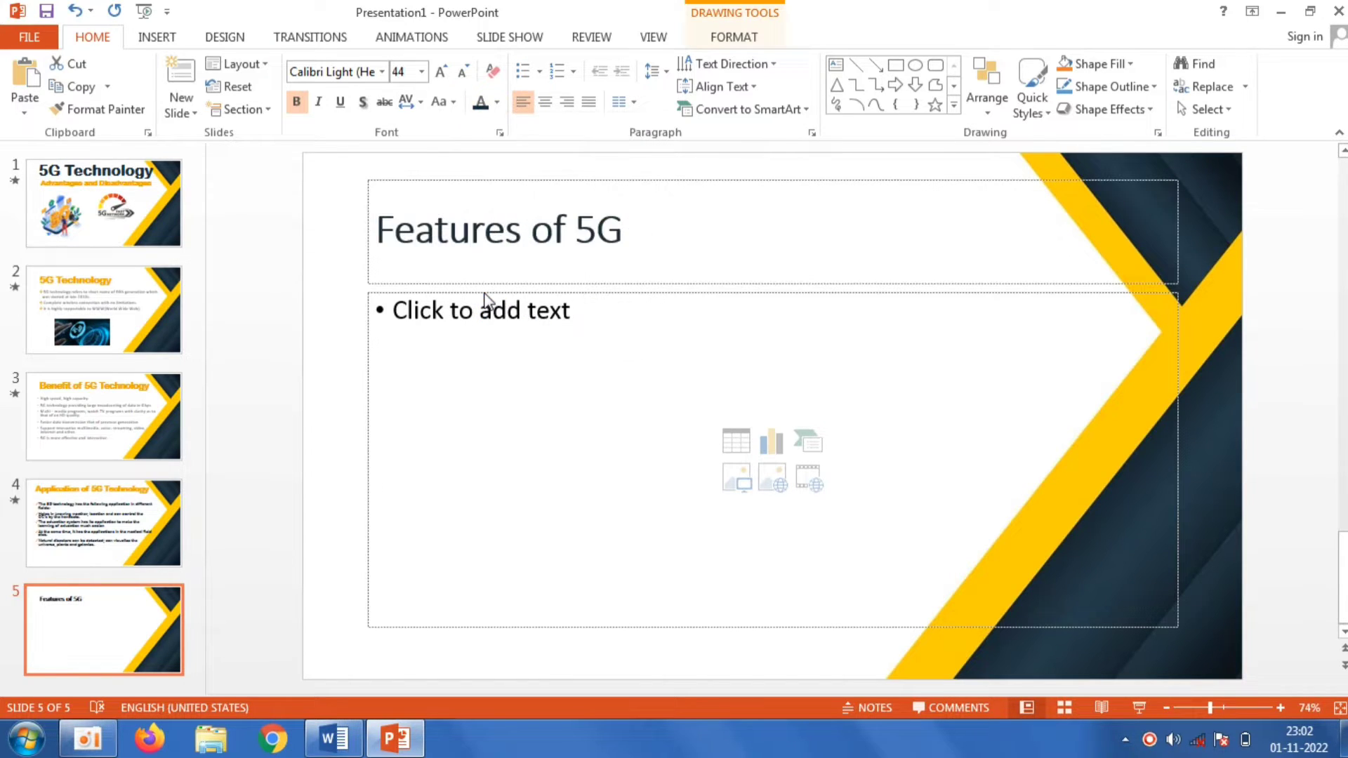
pyautogui.hotkey('ctrl', 'z')
# Format the slide title in Arial Rounded MT Bold, size 60, with the recently used orange font colour.
pyautogui.click(381, 73)
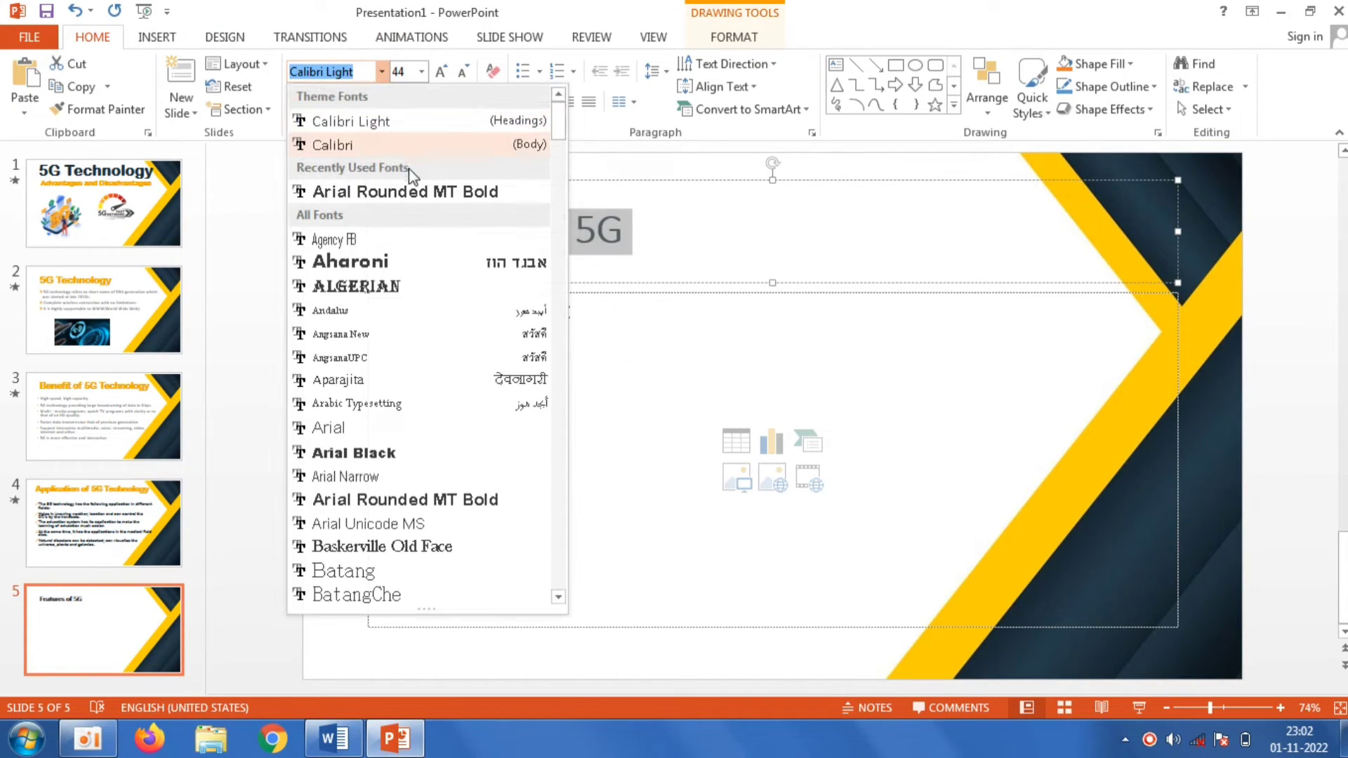
pyautogui.click(408, 187)
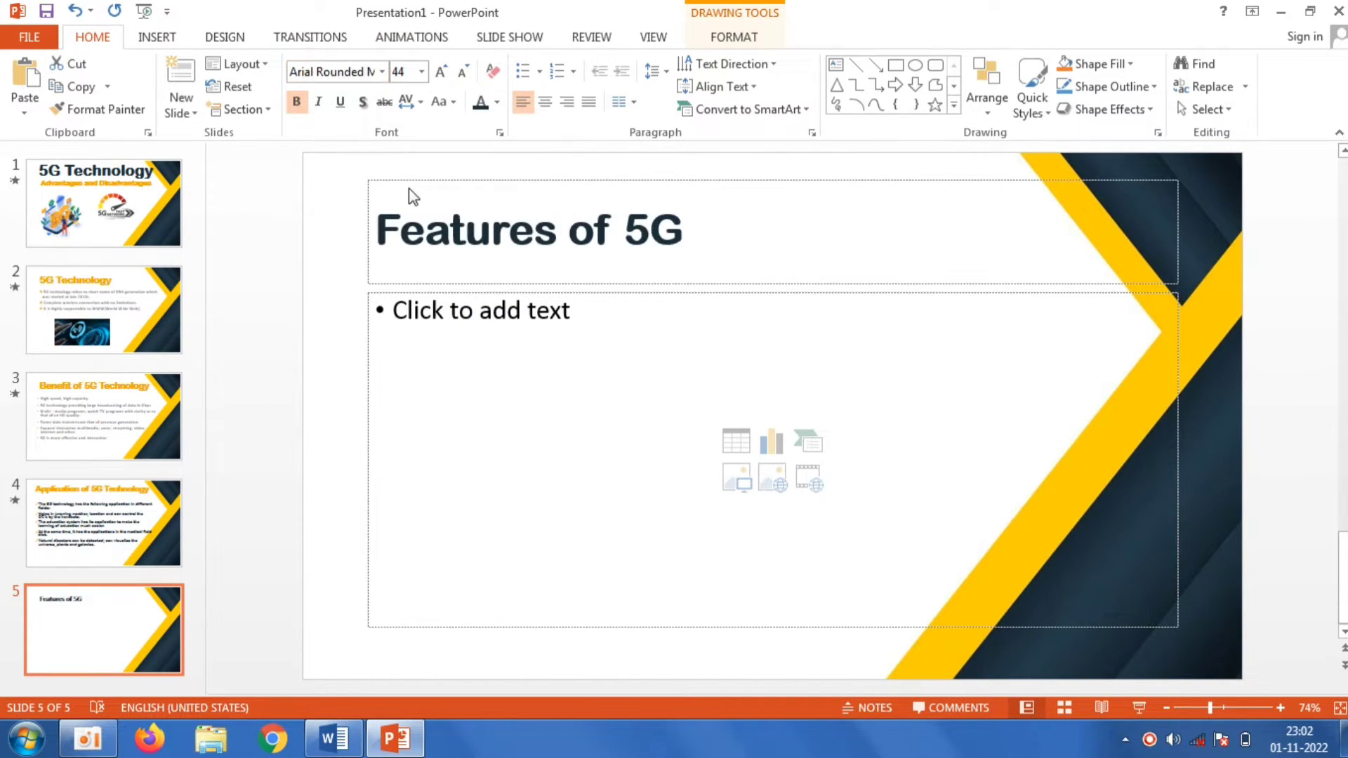
pyautogui.click(421, 72)
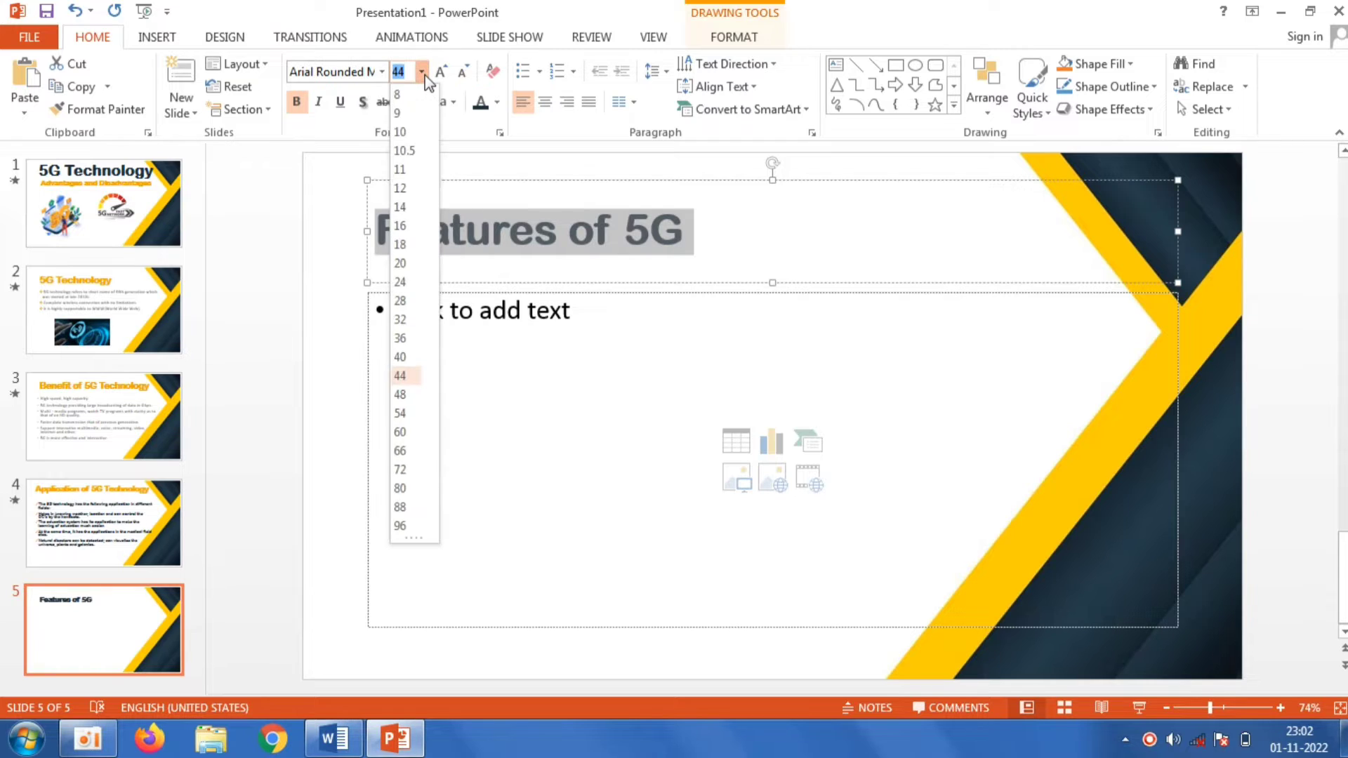
pyautogui.click(406, 430)
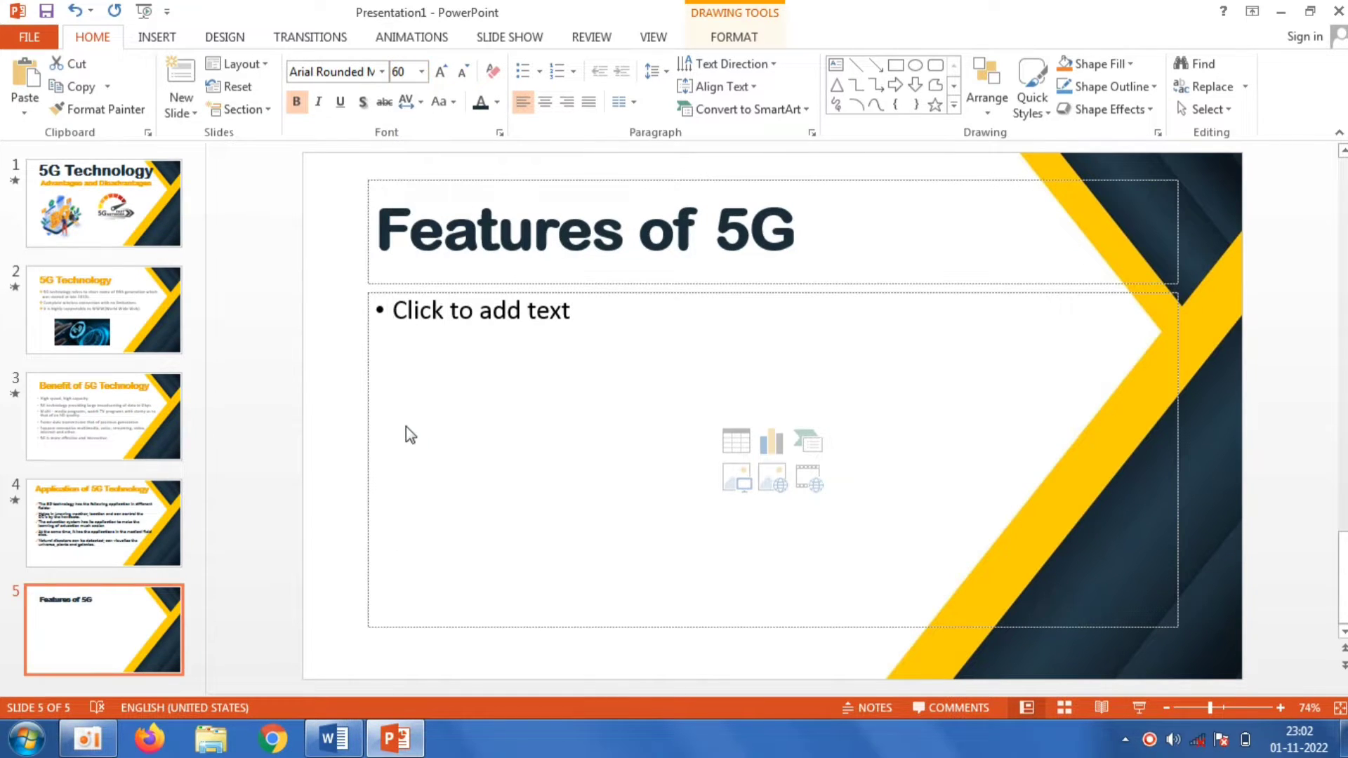
pyautogui.click(497, 102)
pyautogui.click(500, 292)
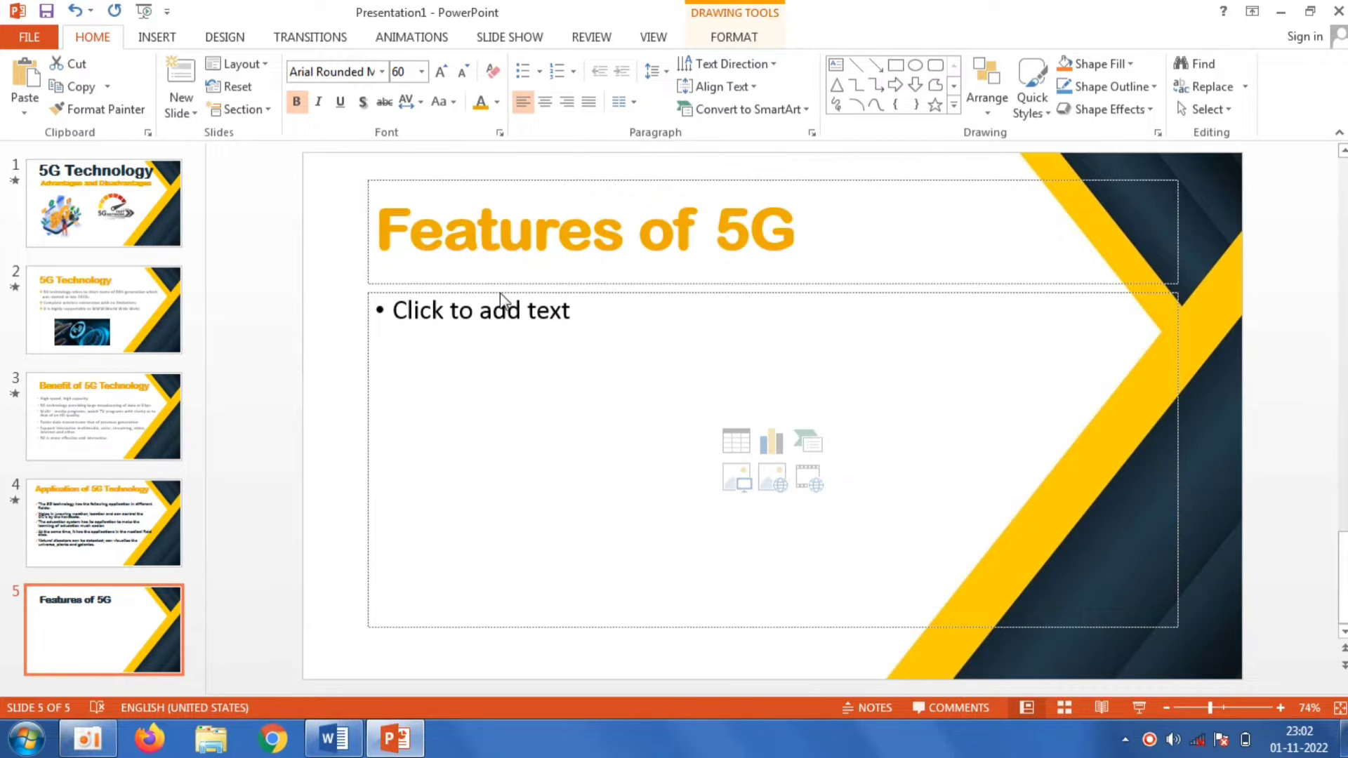
# Copy the three bullets under "Features of 5G" from Word into slide 5's content box in PowerPoint and delete the extra empty bullet.
pyautogui.click(502, 365)
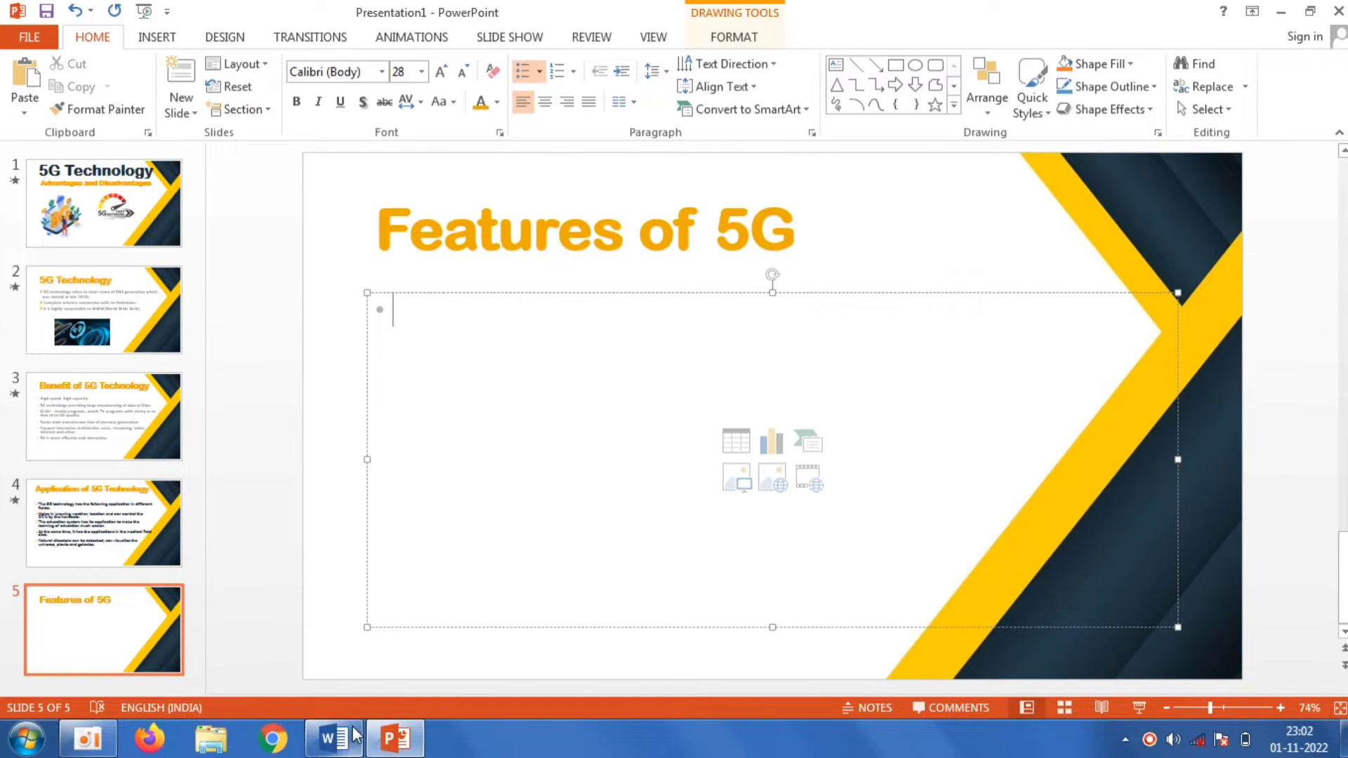
pyautogui.click(334, 738)
pyautogui.click(711, 484)
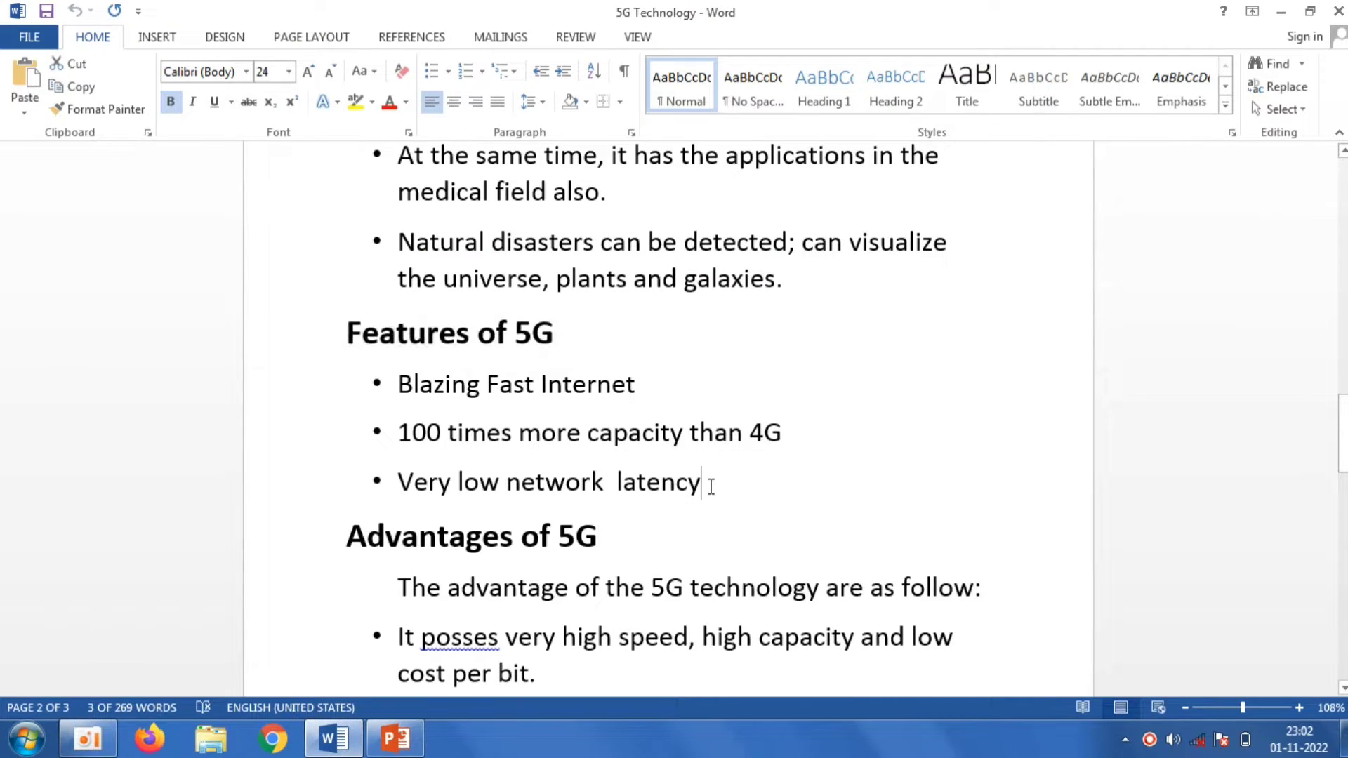
pyautogui.moveTo(712, 484); pyautogui.dragTo(432, 412)
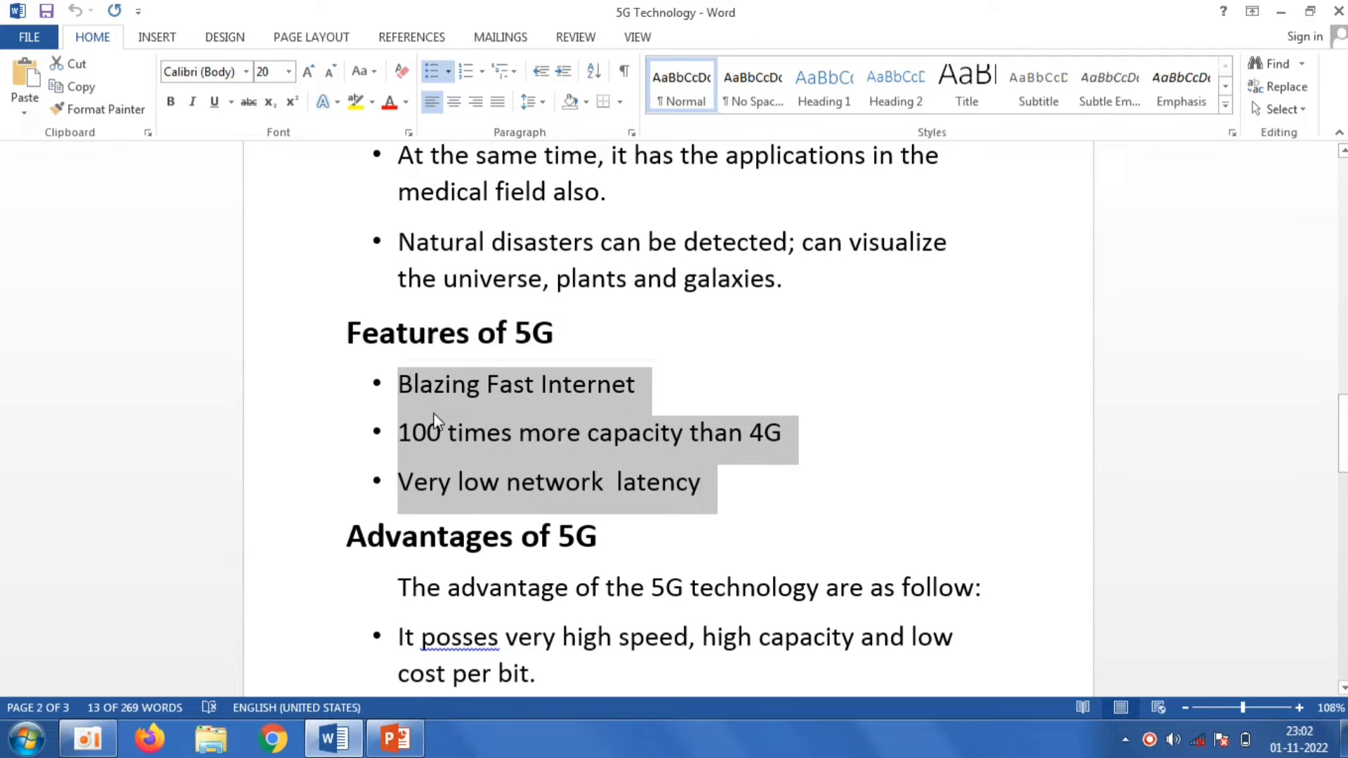
pyautogui.rightClick(432, 413)
pyautogui.click(495, 79)
pyautogui.click(395, 738)
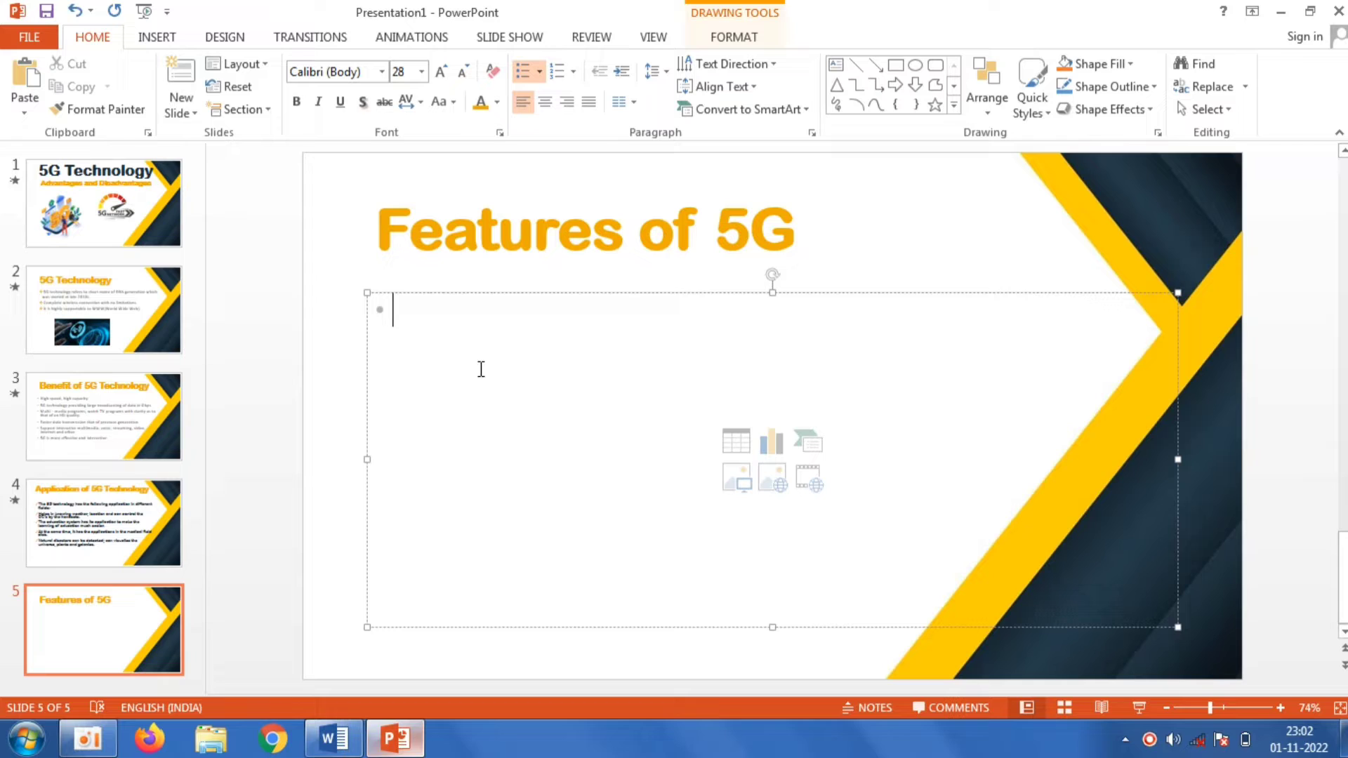
pyautogui.rightClick(497, 325)
pyautogui.click(539, 407)
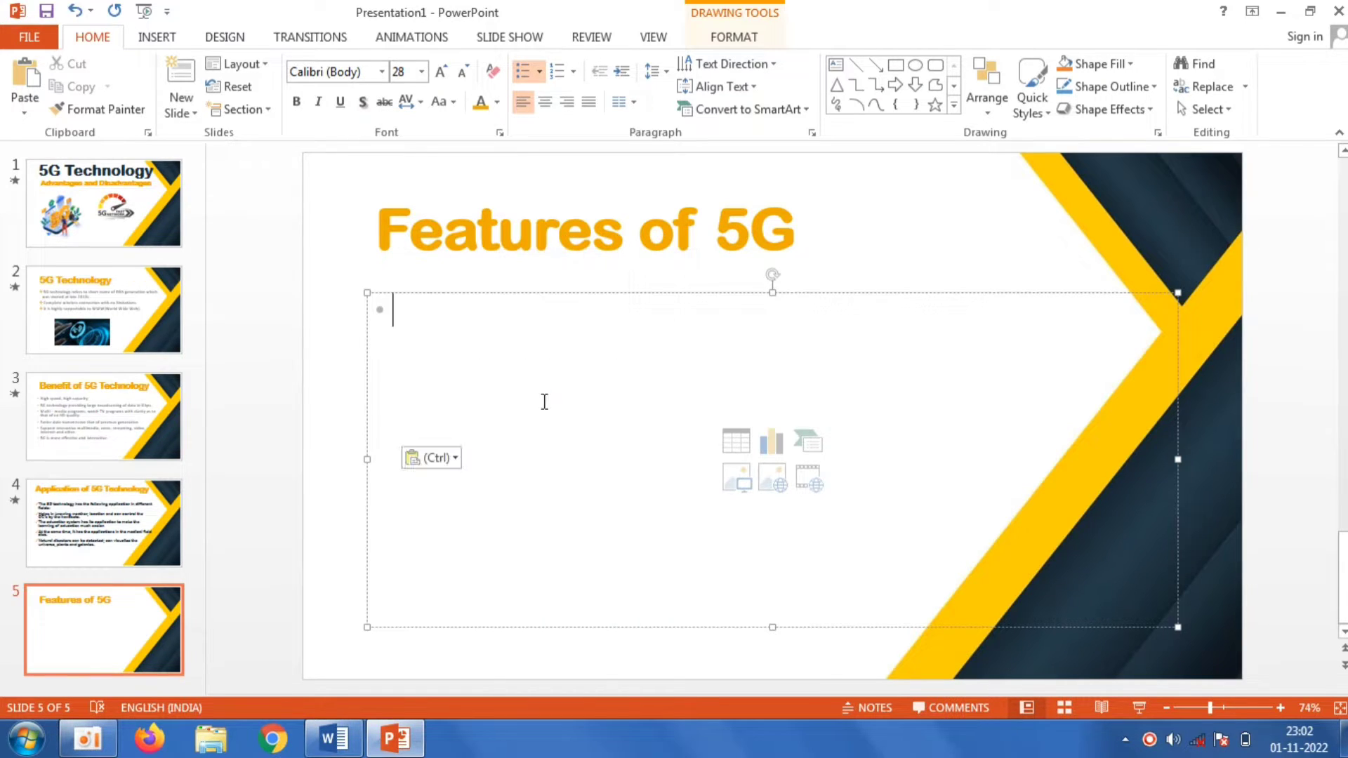
pyautogui.press('BackSpace')
# Set the font colour of the three feature bullets to the recently used dark navy.
pyautogui.moveTo(685, 388); pyautogui.dragTo(391, 302)
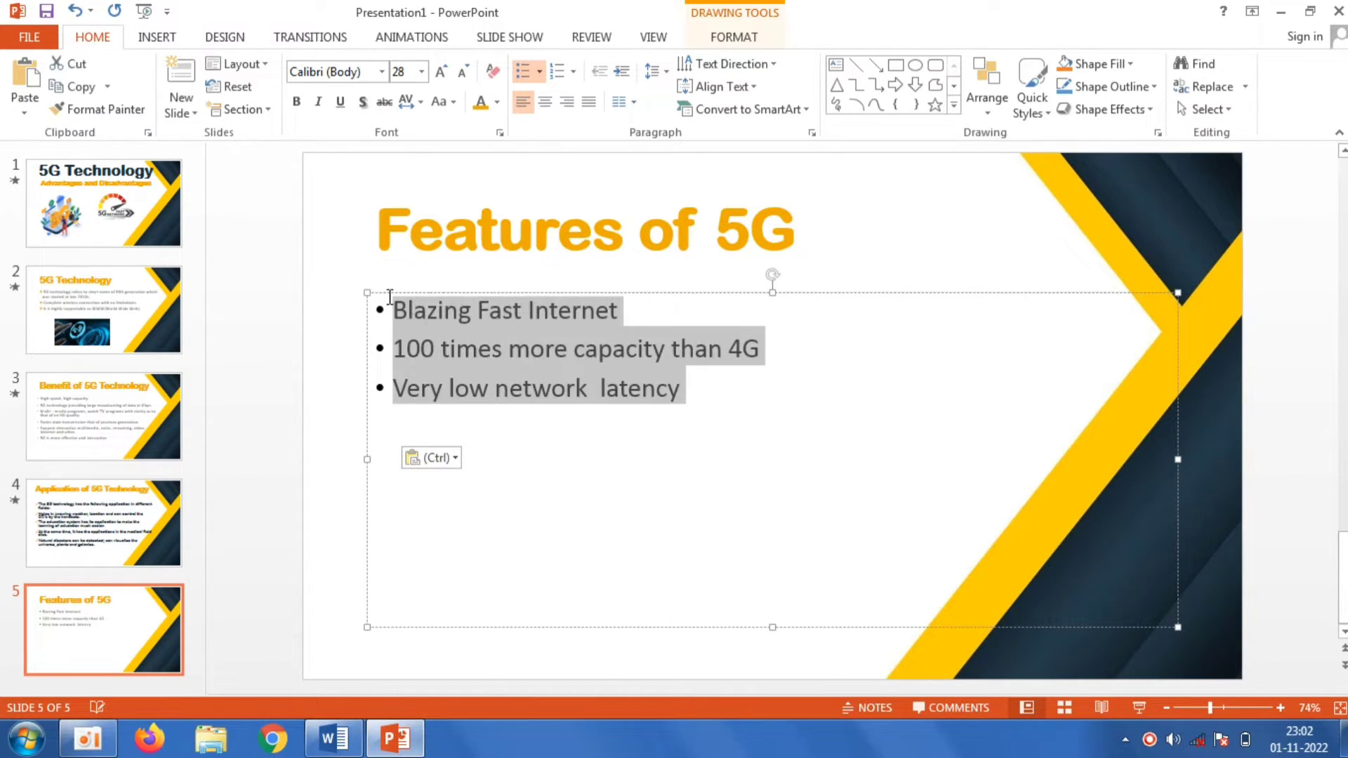
pyautogui.click(498, 103)
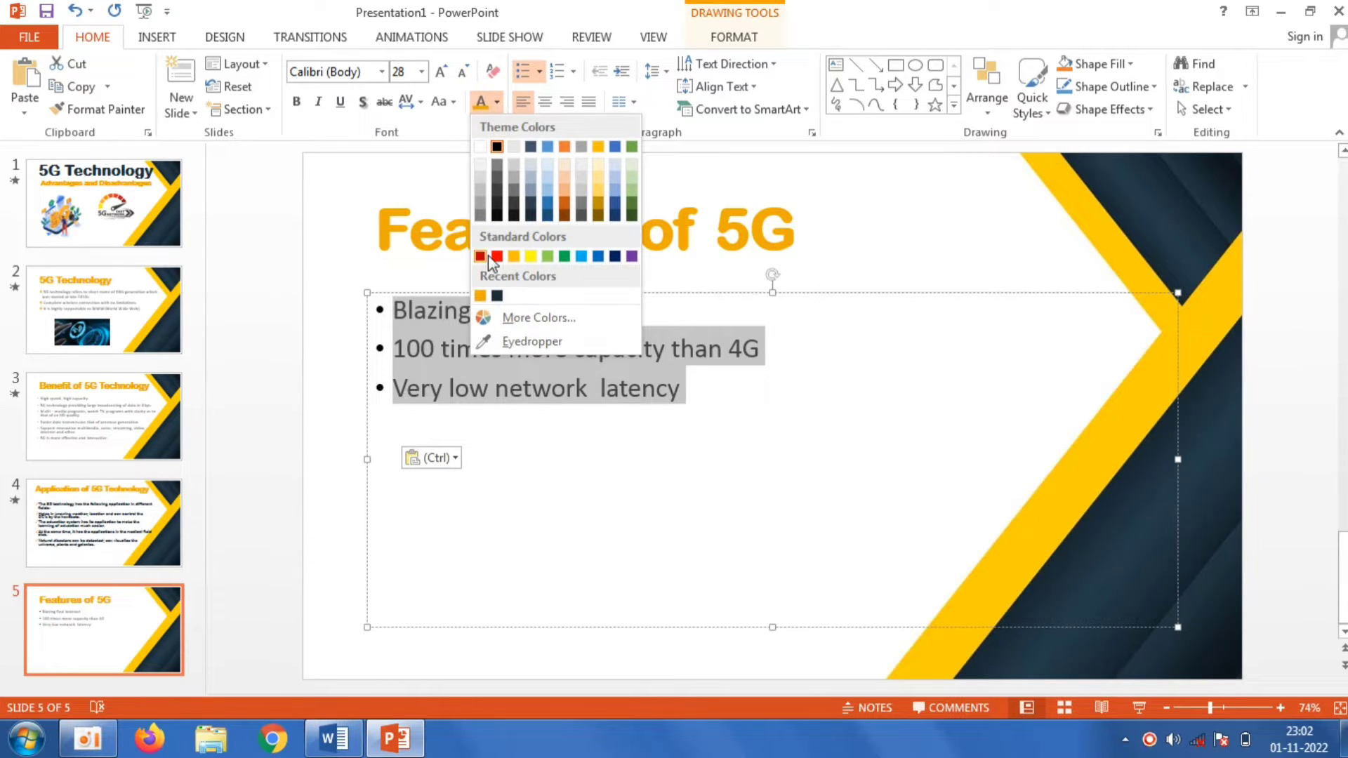
pyautogui.click(495, 292)
# Give the feature list orange arrow bullets at 100% size and narrow its text box to about half the width.
pyautogui.hotkey('ctrl', 'a')
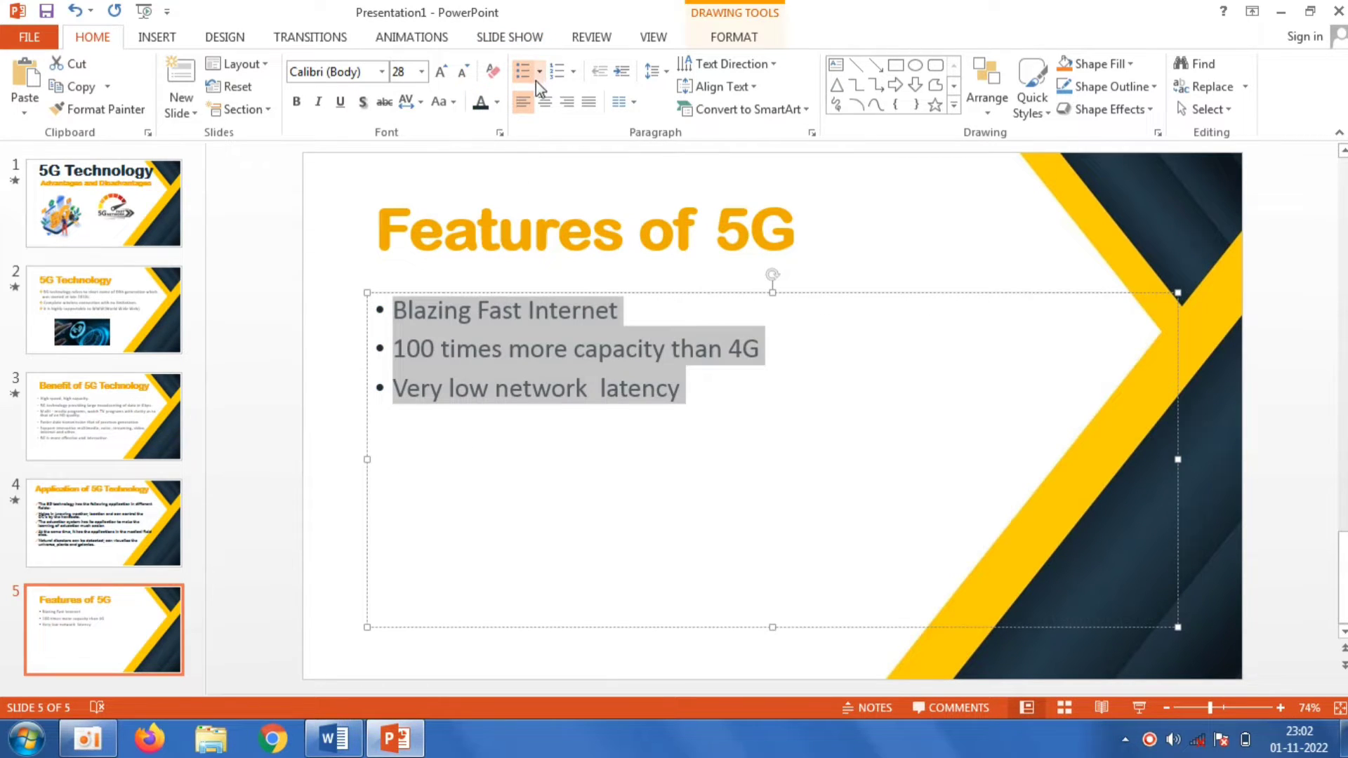
pyautogui.click(540, 75)
pyautogui.click(598, 359)
pyautogui.click(570, 471)
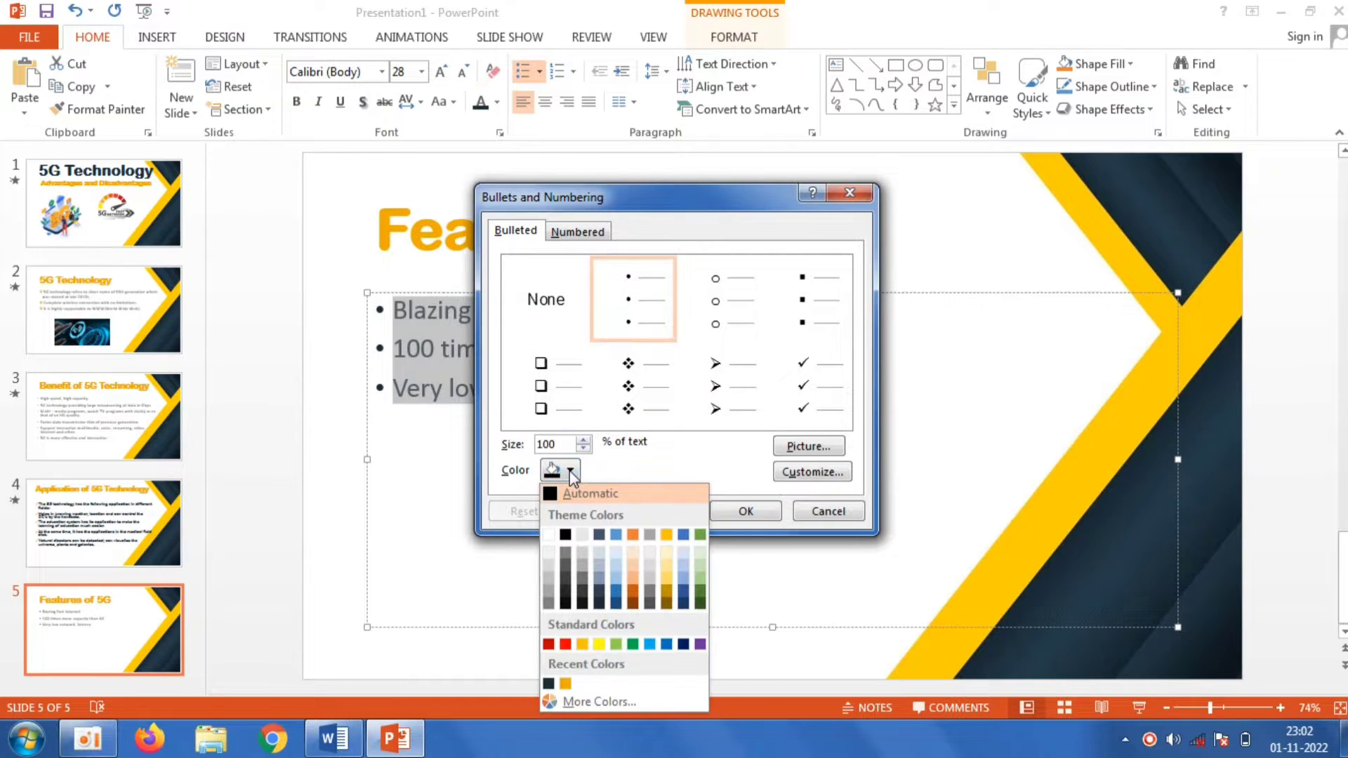
pyautogui.click(566, 684)
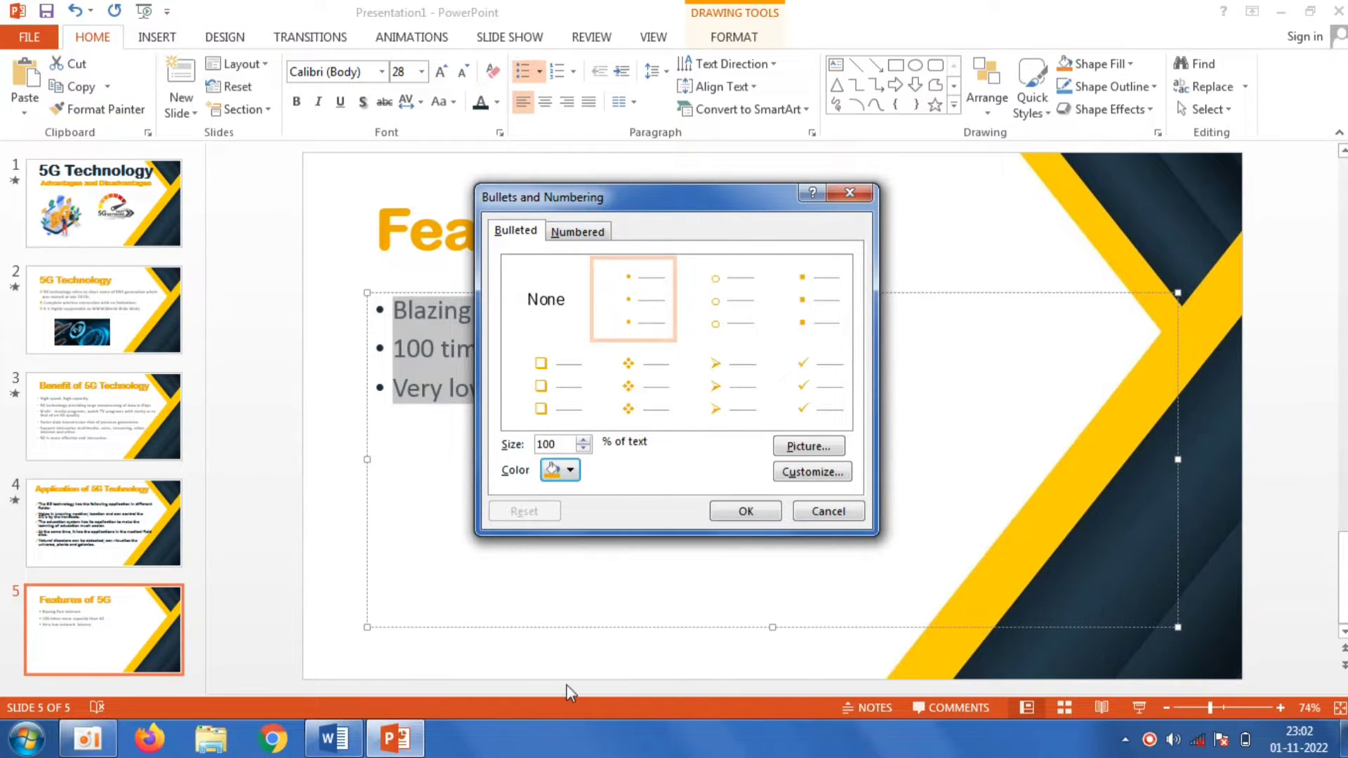
pyautogui.click(707, 415)
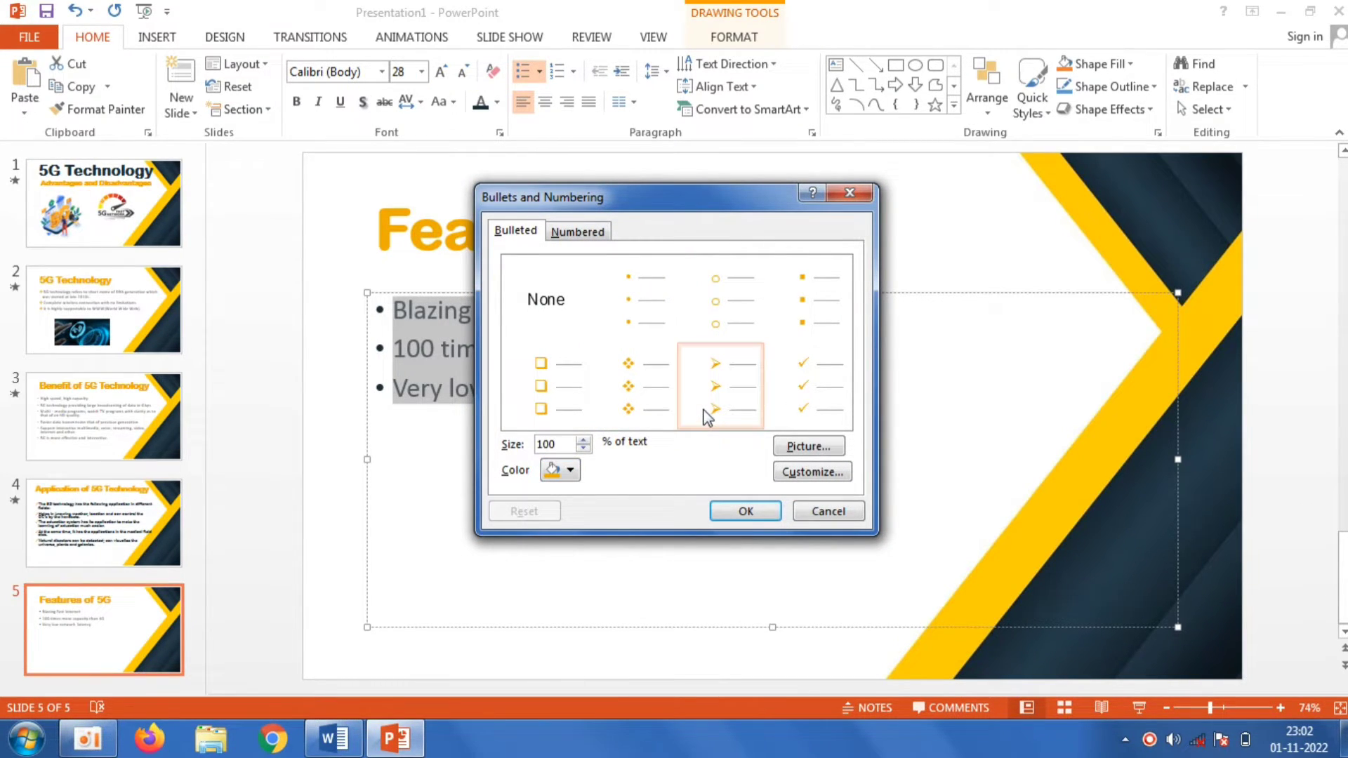
pyautogui.click(741, 512)
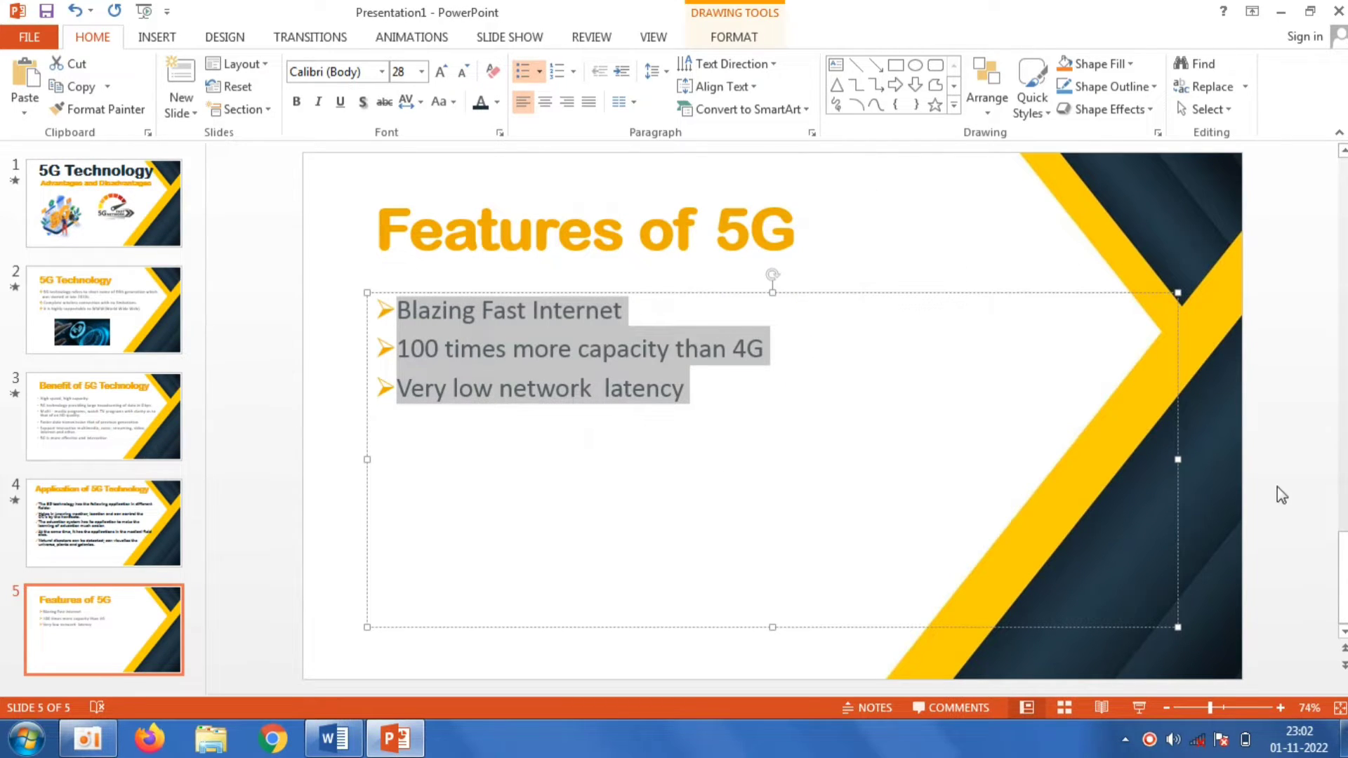
pyautogui.moveTo(1183, 457); pyautogui.dragTo(808, 470)
pyautogui.click(944, 260)
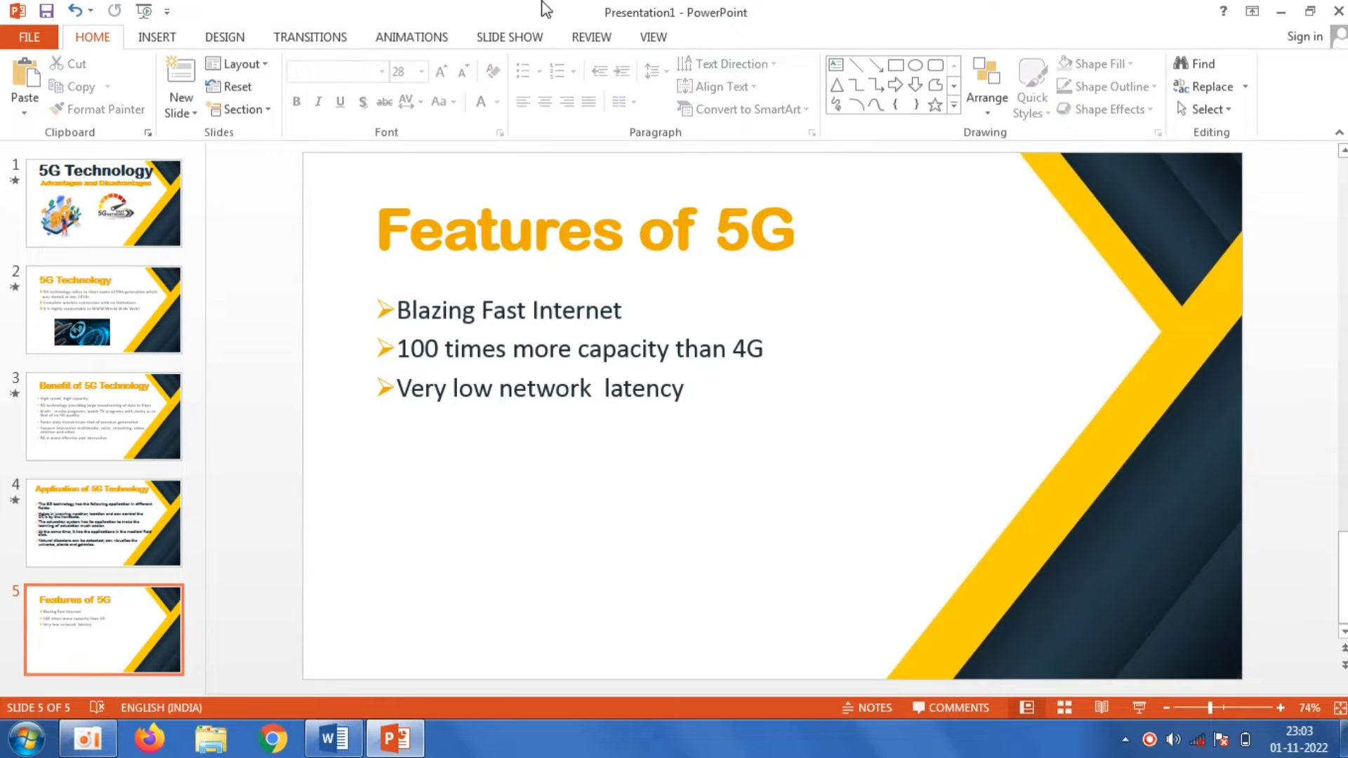
pyautogui.click(169, 42)
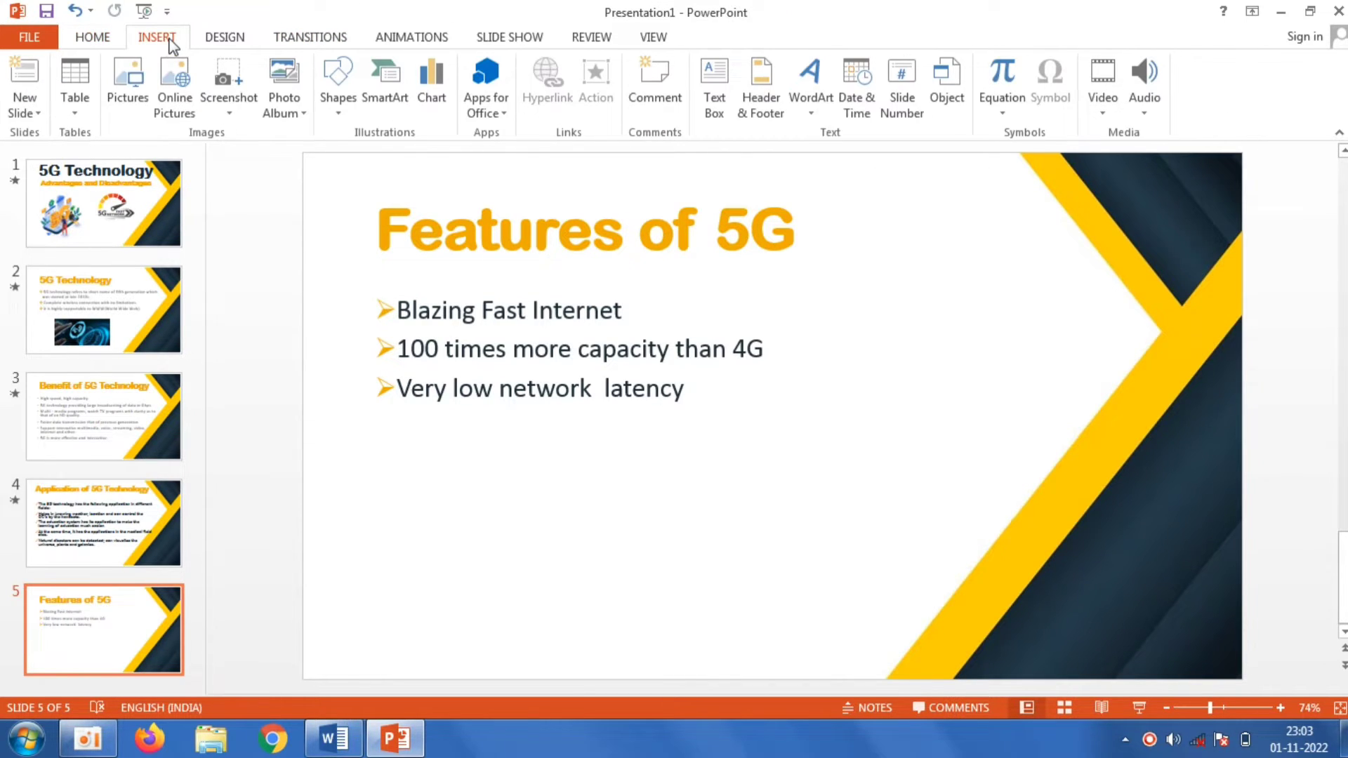
pyautogui.click(132, 82)
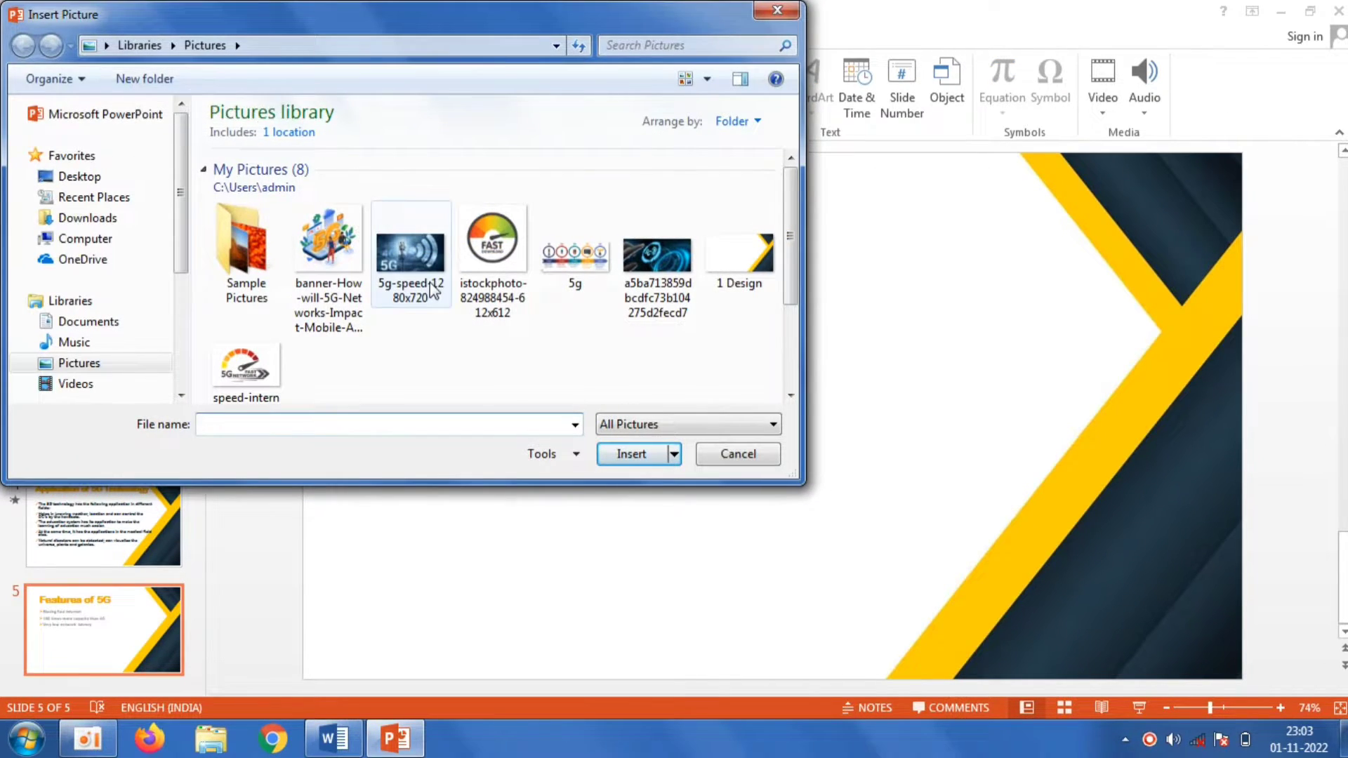
pyautogui.doubleClick(499, 271)
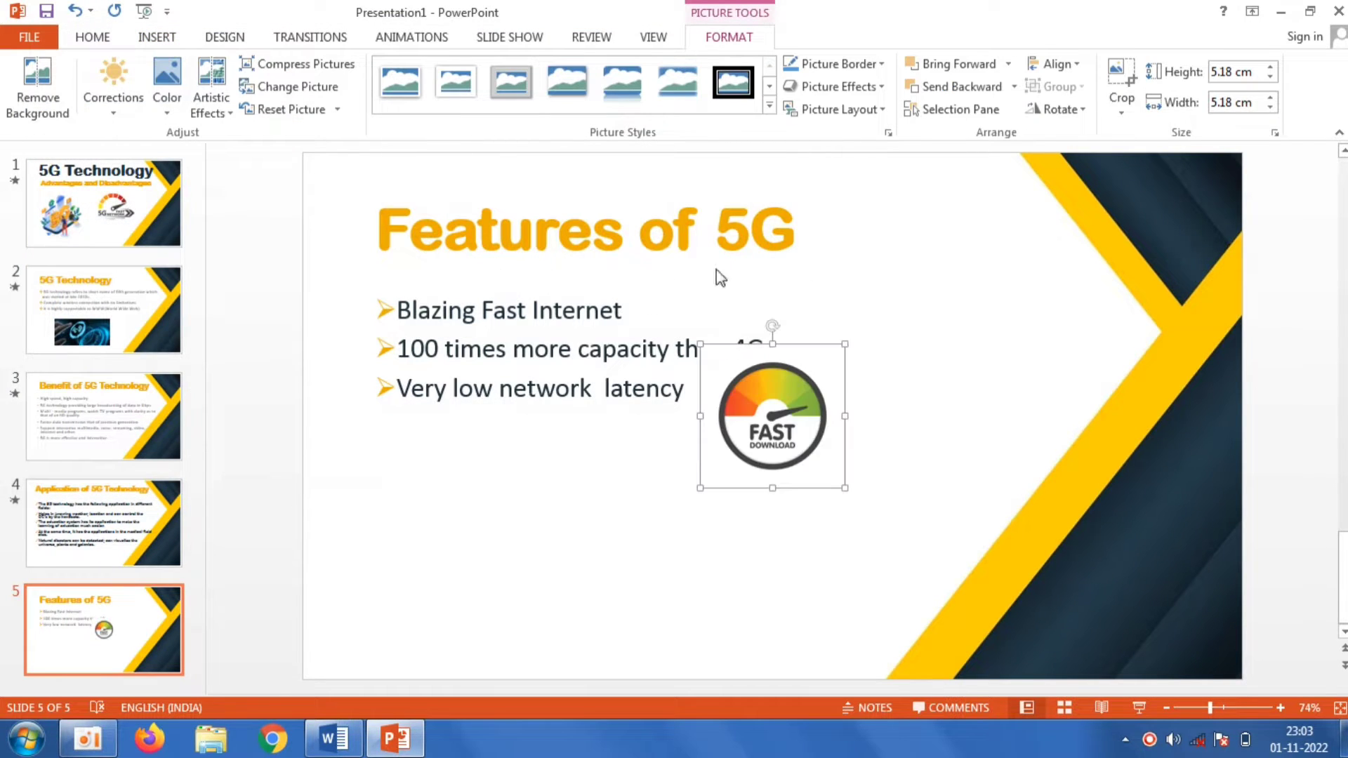
pyautogui.moveTo(732, 407); pyautogui.dragTo(839, 371)
pyautogui.moveTo(951, 451); pyautogui.dragTo(987, 481)
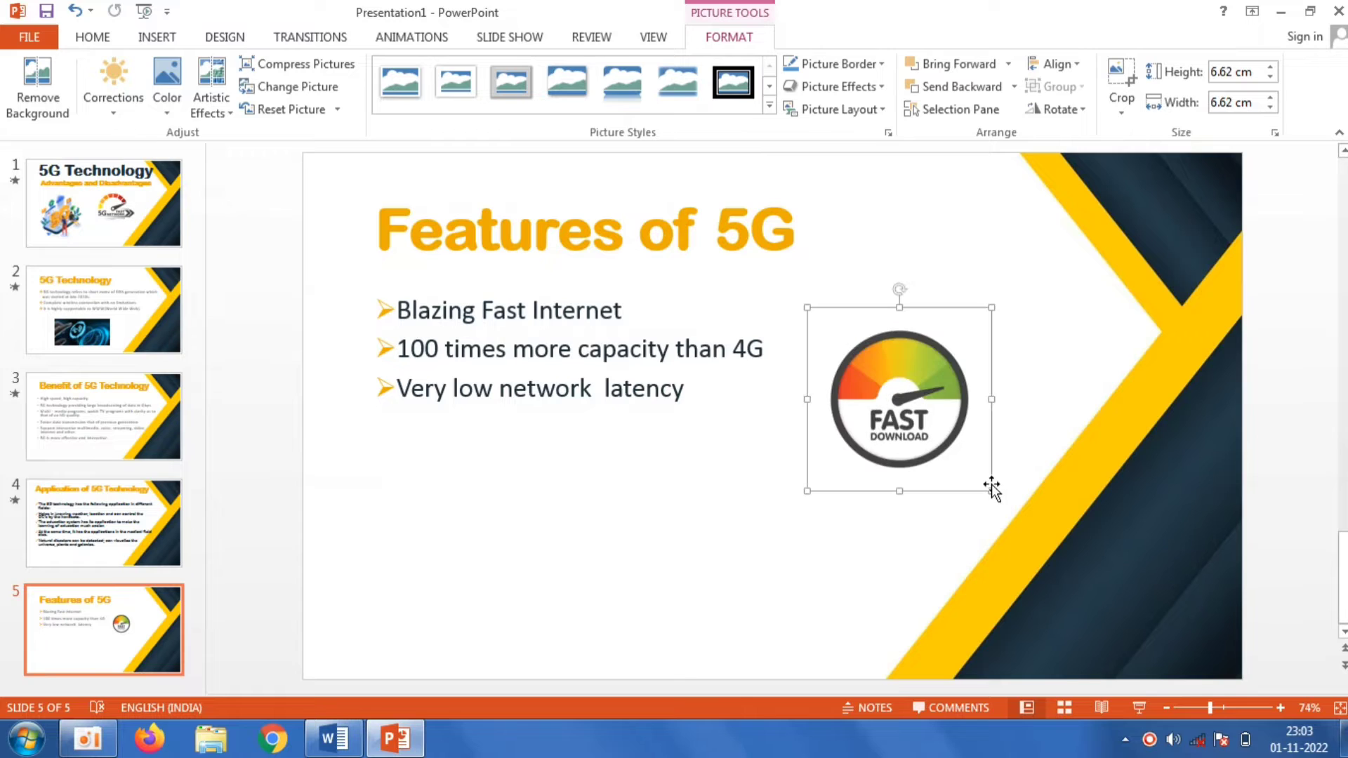
pyautogui.click(692, 533)
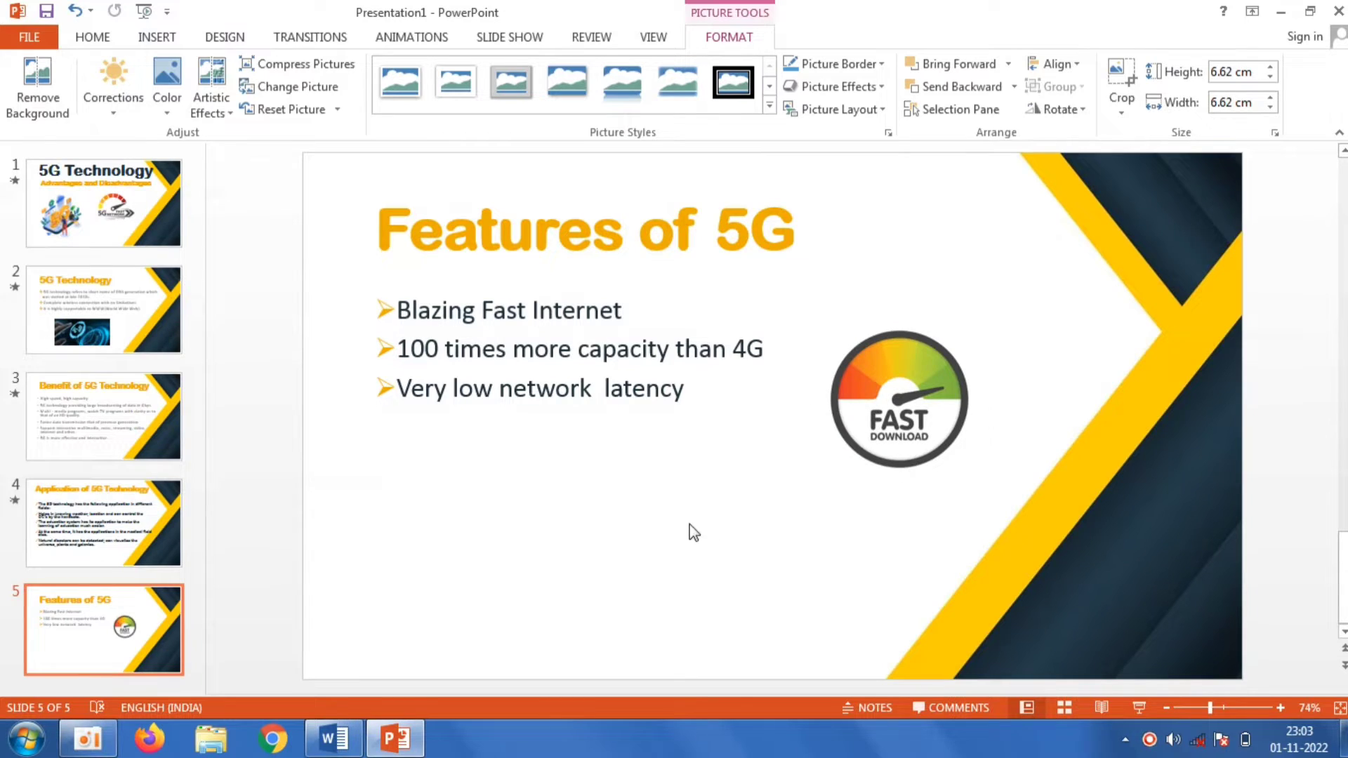
# Insert the "5g" picture from the Pictures library on slide 5.
pyautogui.click(148, 36)
pyautogui.click(126, 78)
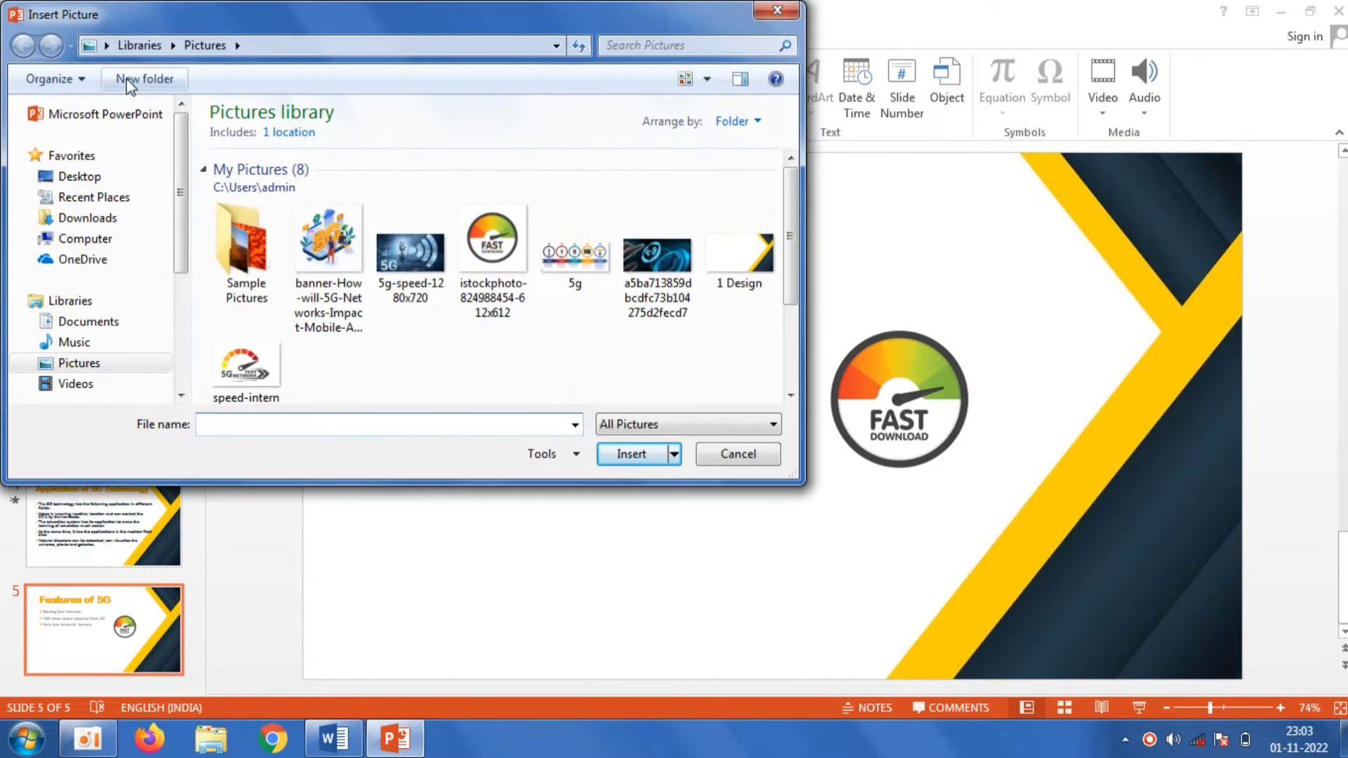
pyautogui.click(577, 284)
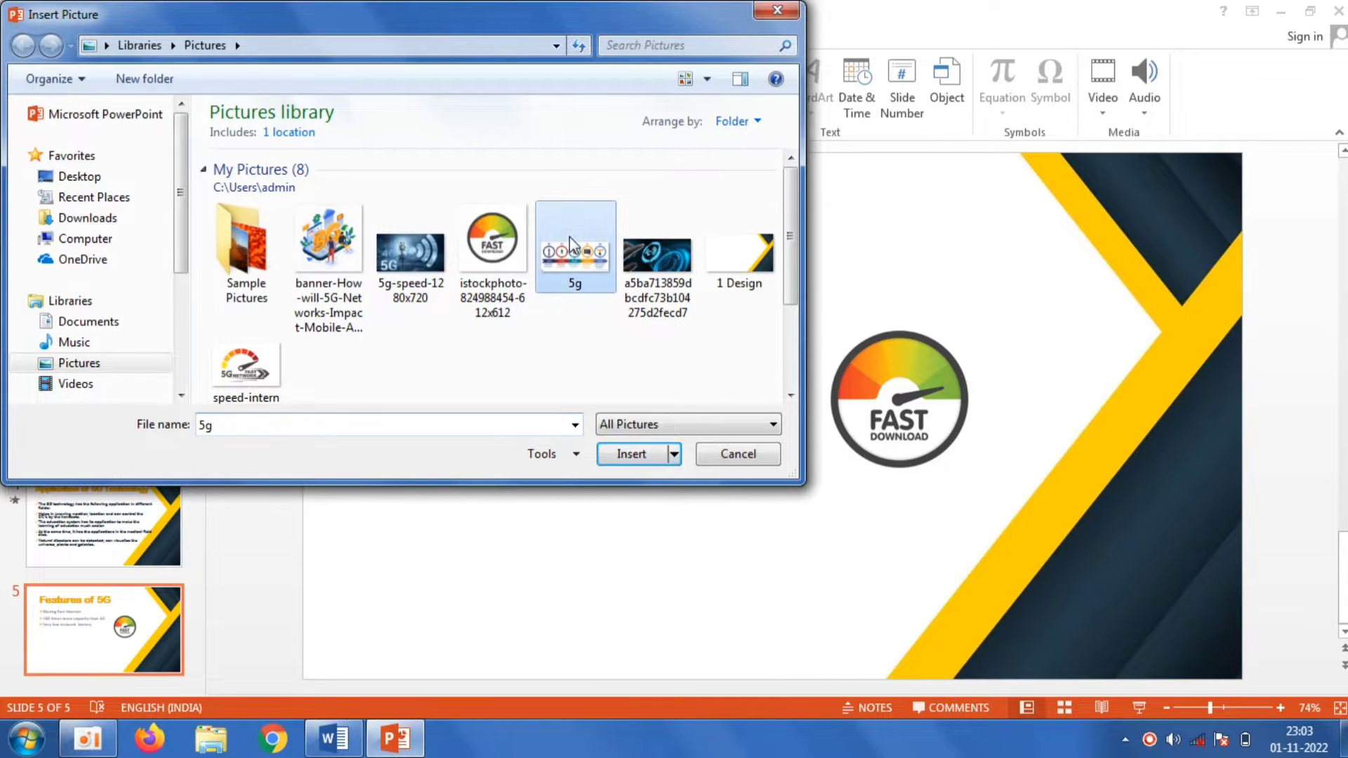
pyautogui.click(636, 454)
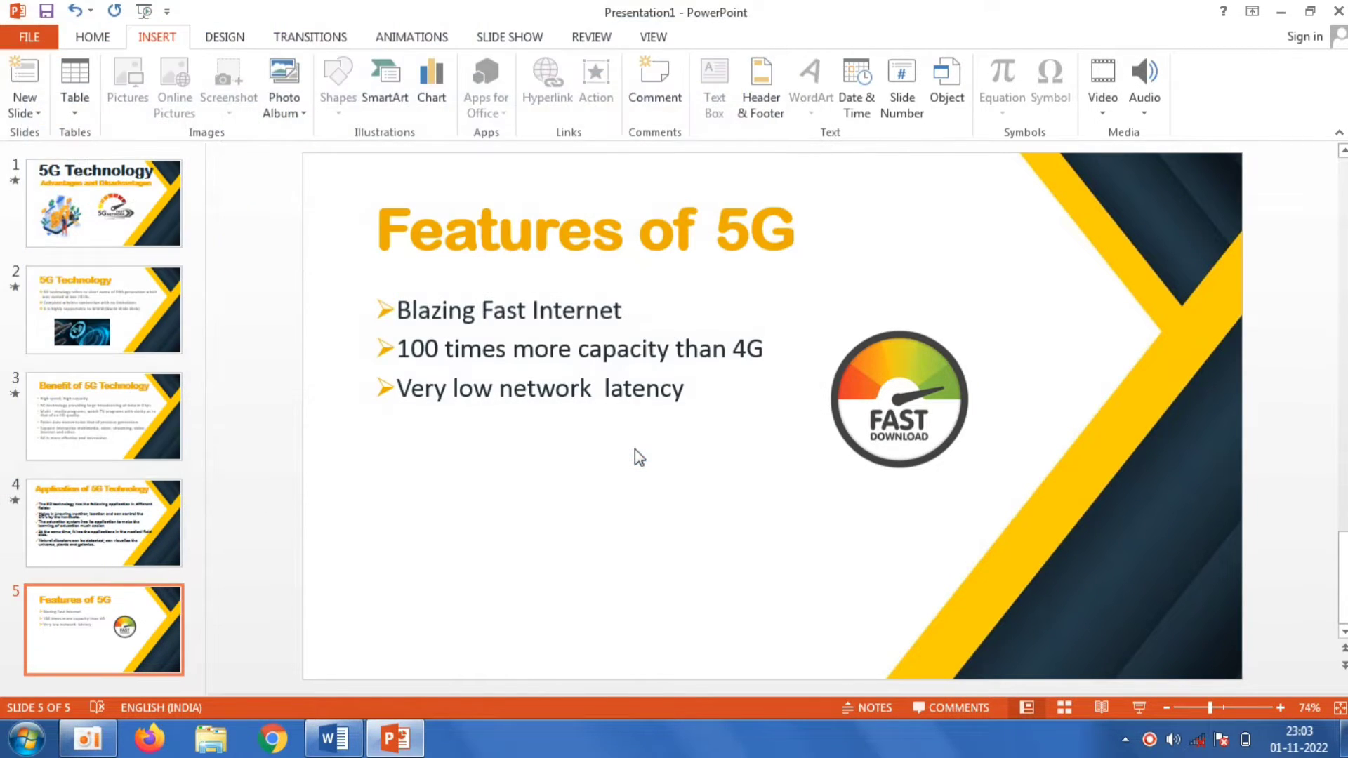
# Place the 1G-to-5G timeline picture below the feature list and shrink it to about 17.75 cm wide by 7.97 cm high.
pyautogui.moveTo(735, 407); pyautogui.dragTo(583, 535)
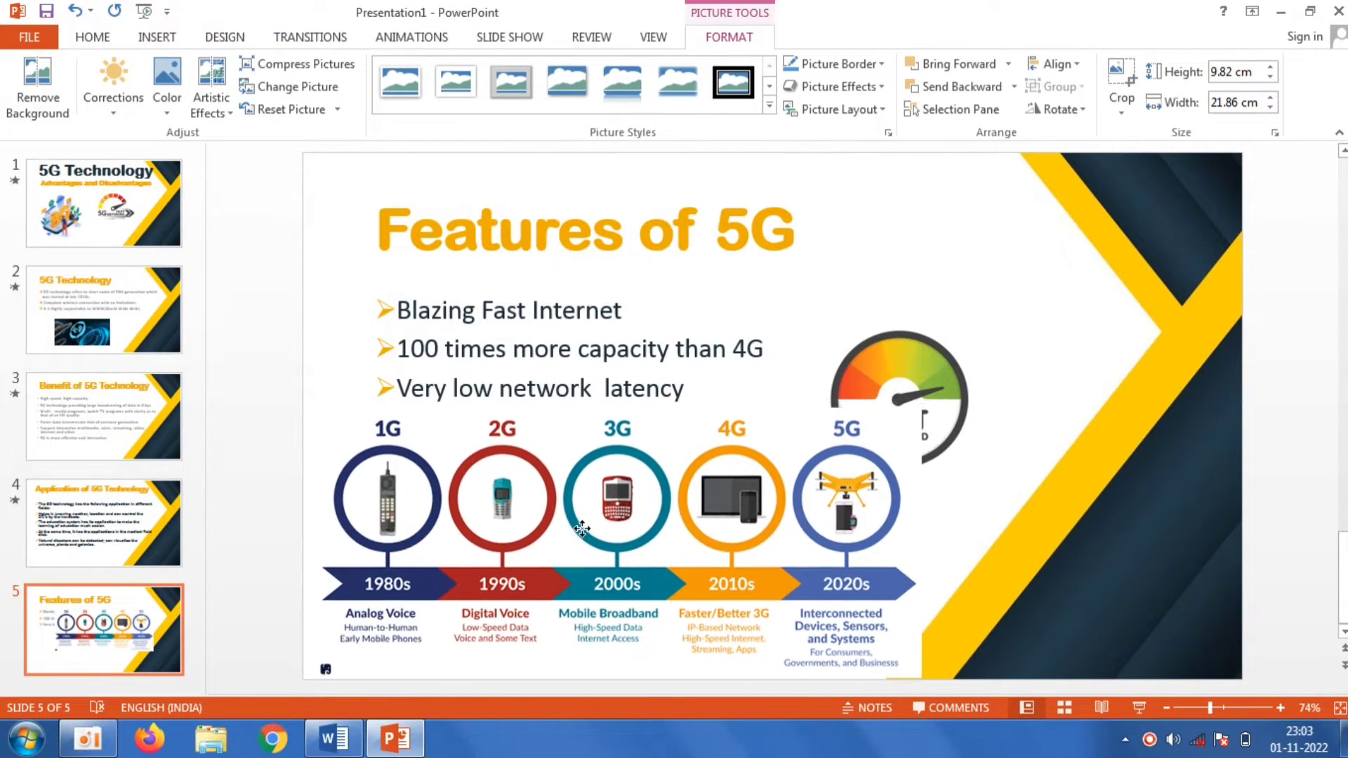
pyautogui.moveTo(923, 408); pyautogui.dragTo(810, 457)
pyautogui.moveTo(637, 522); pyautogui.dragTo(651, 510)
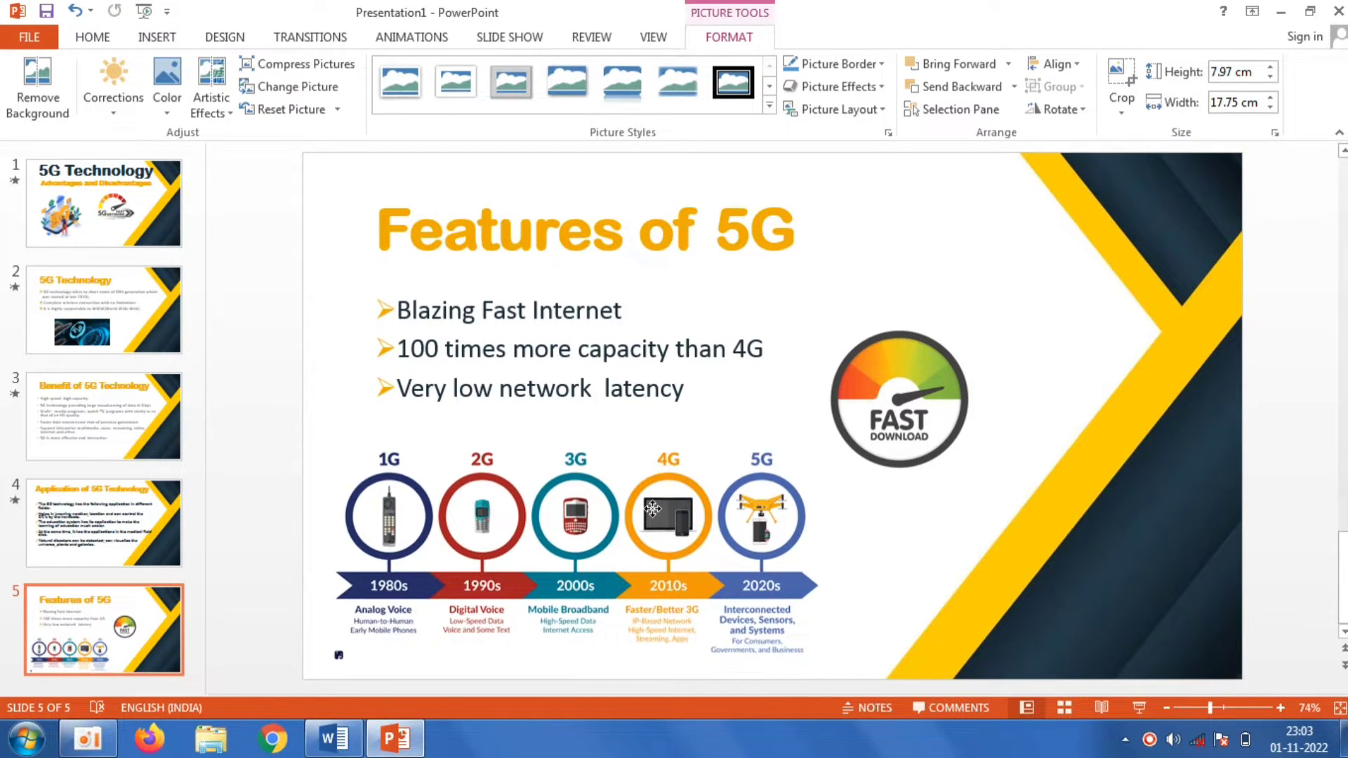
pyautogui.click(239, 288)
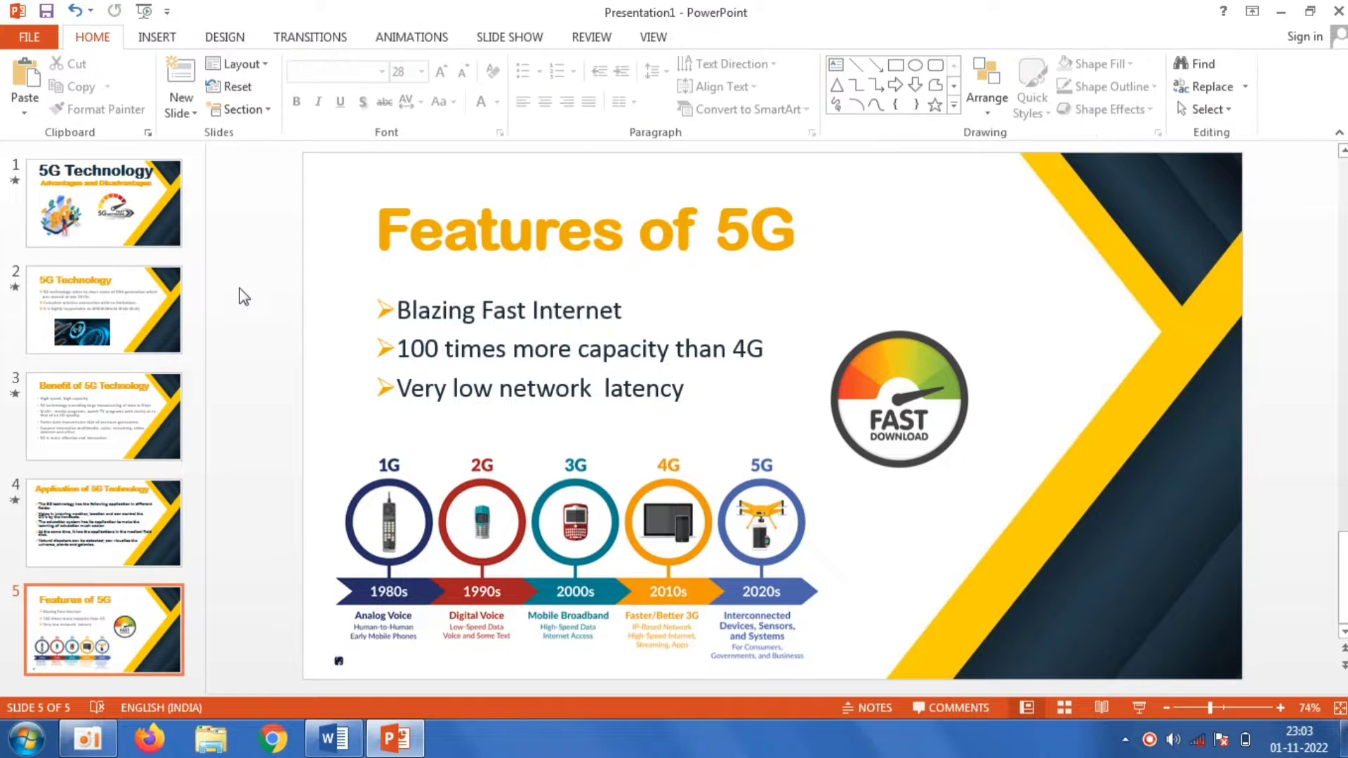
# Add a new slide after slide 5 and paste the "Advantages of 5G" heading from the Word document as its title.
pyautogui.click(183, 78)
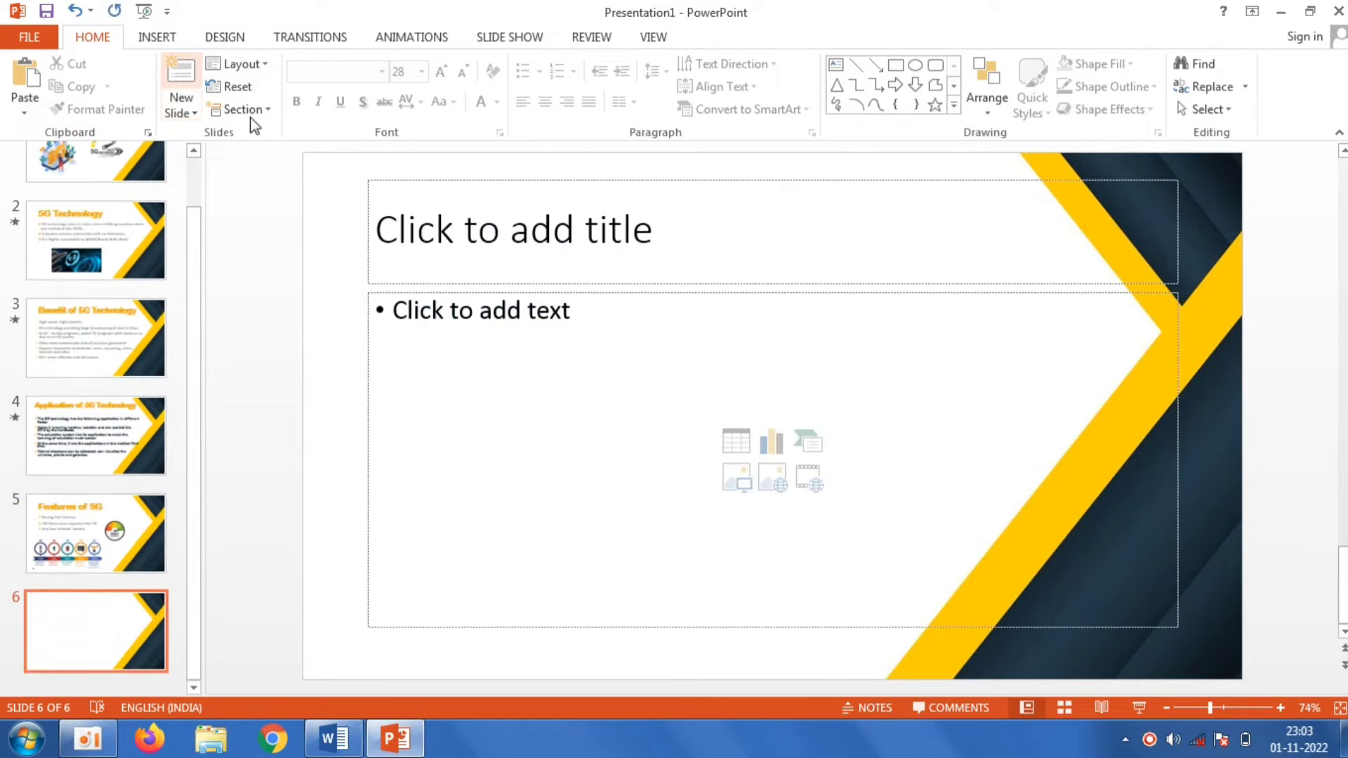
pyautogui.click(391, 232)
pyautogui.click(335, 744)
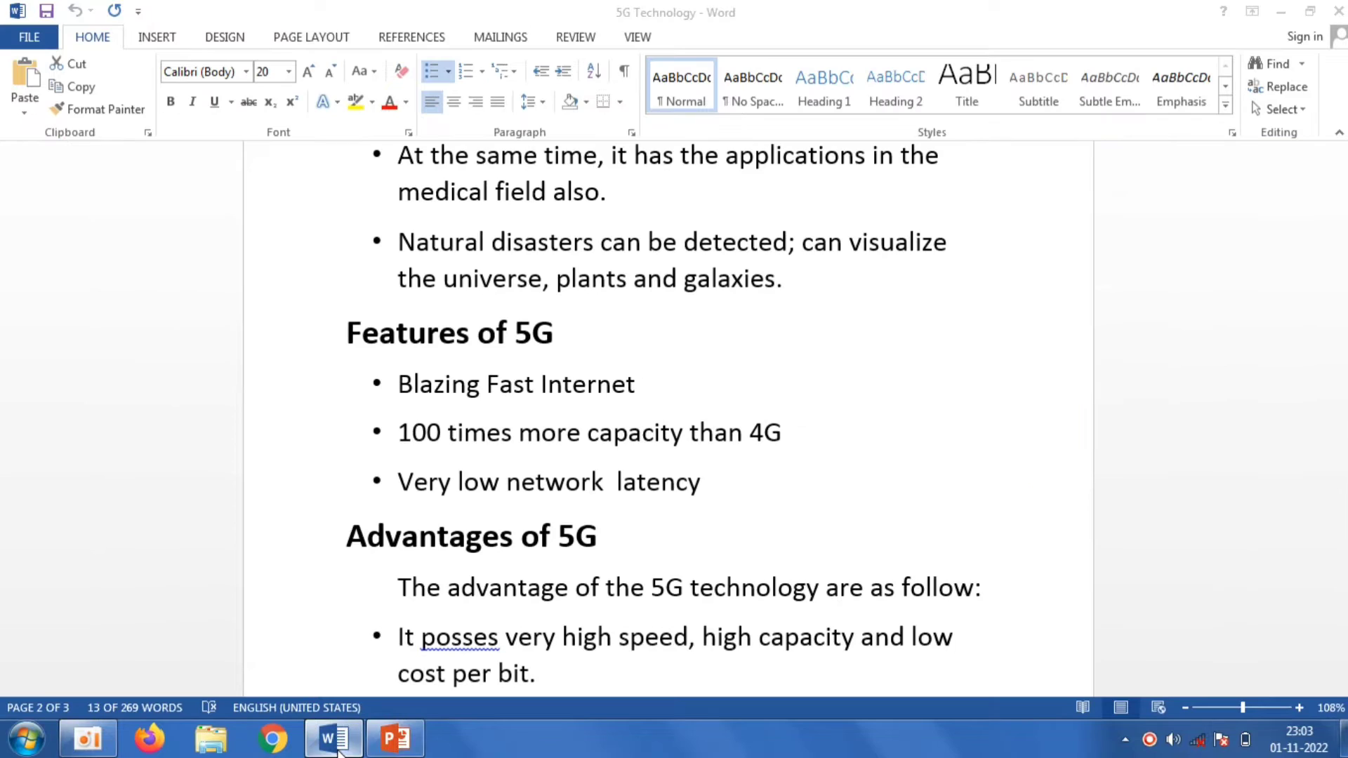
pyautogui.click(602, 547)
pyautogui.moveTo(602, 546); pyautogui.dragTo(393, 550)
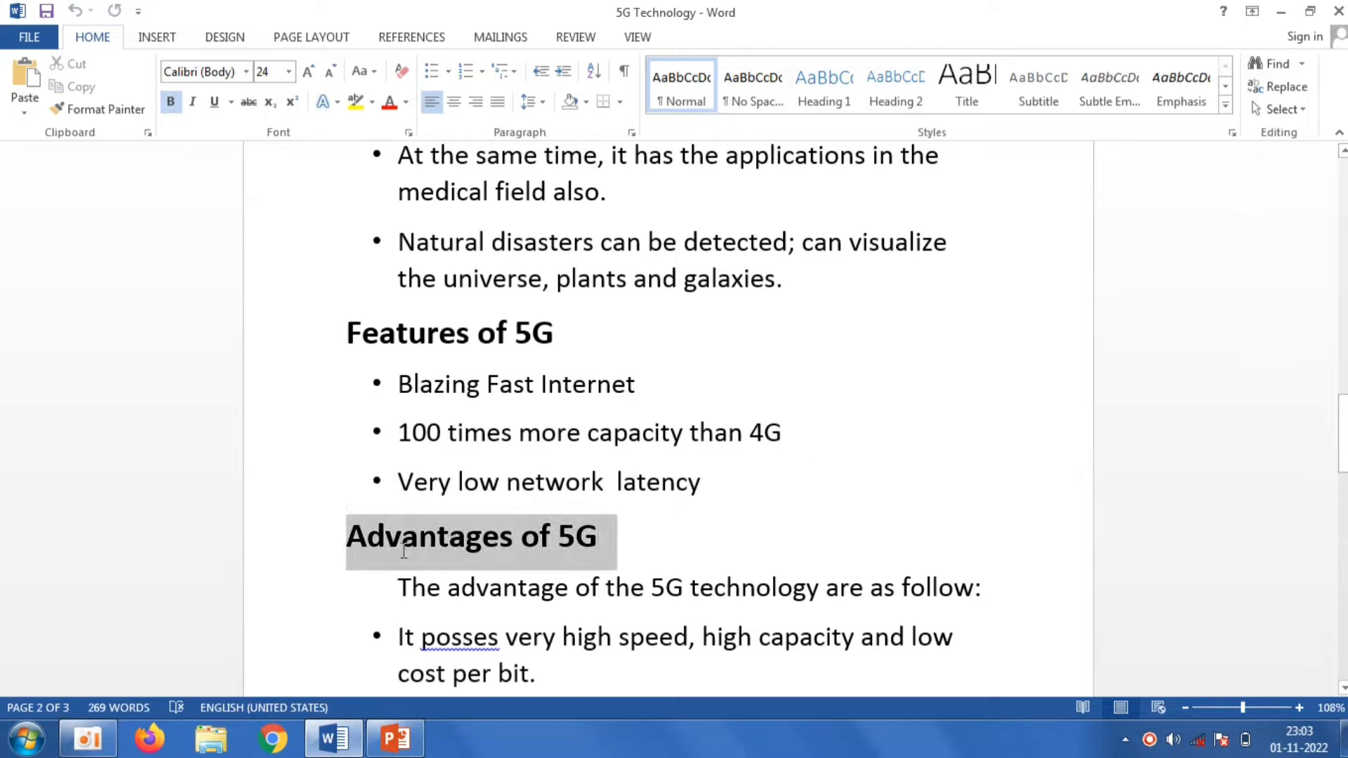
pyautogui.rightClick(394, 550)
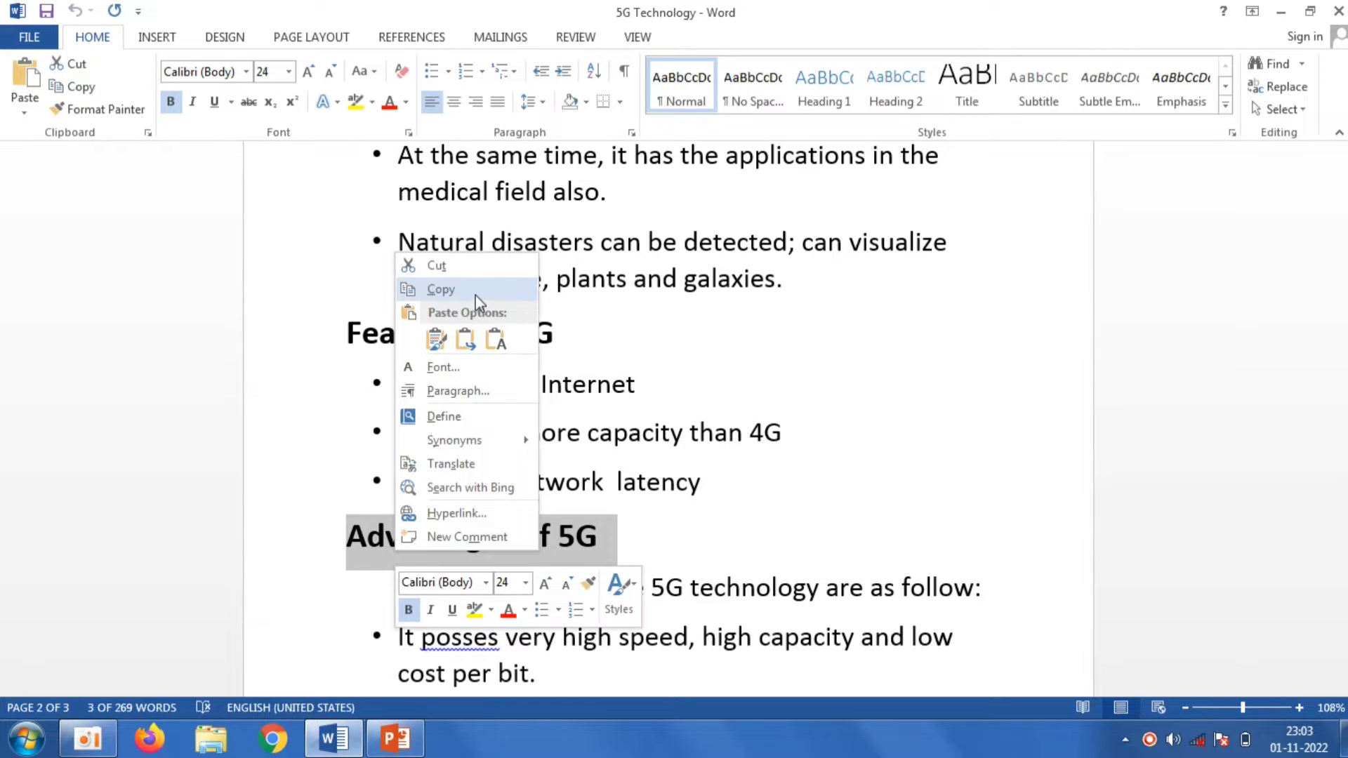
pyautogui.click(441, 289)
pyautogui.click(395, 739)
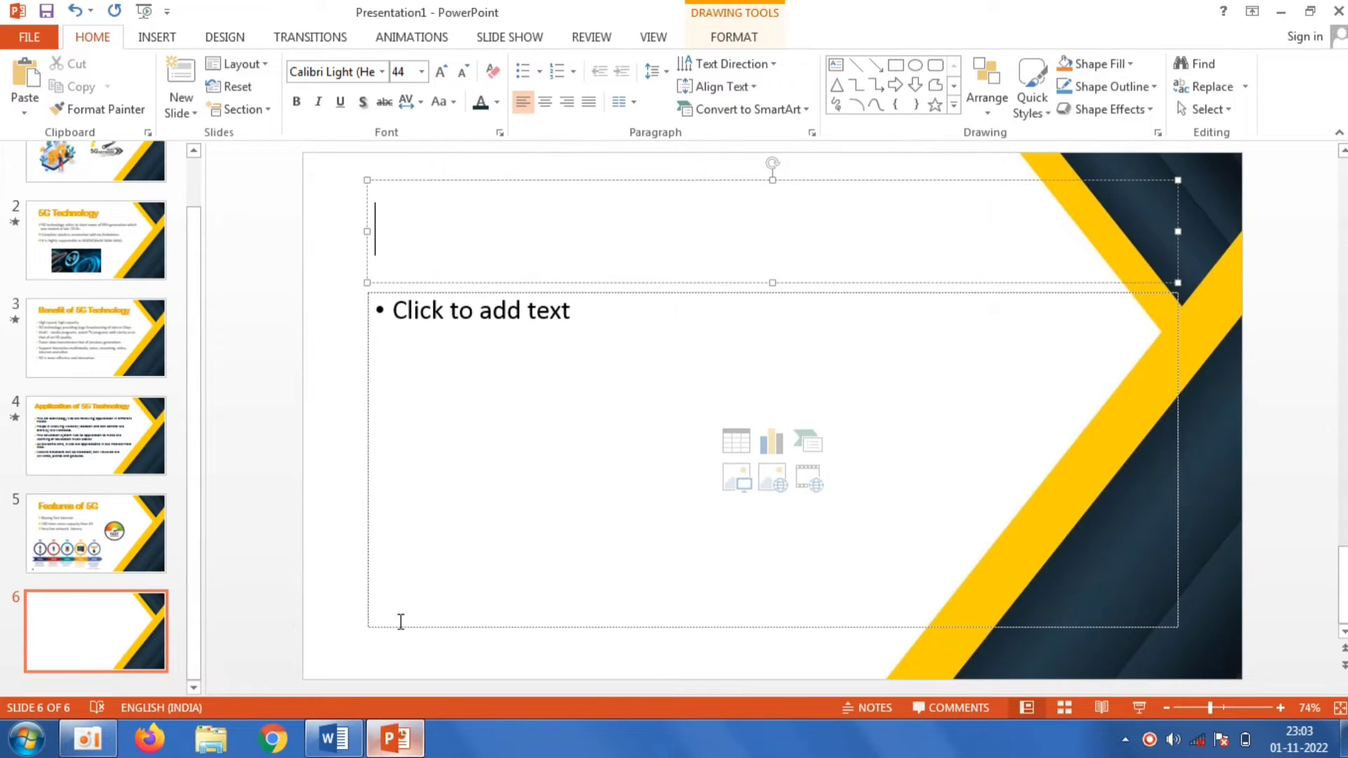
pyautogui.rightClick(446, 212)
pyautogui.click(482, 299)
pyautogui.hotkey('ctrl', 't')
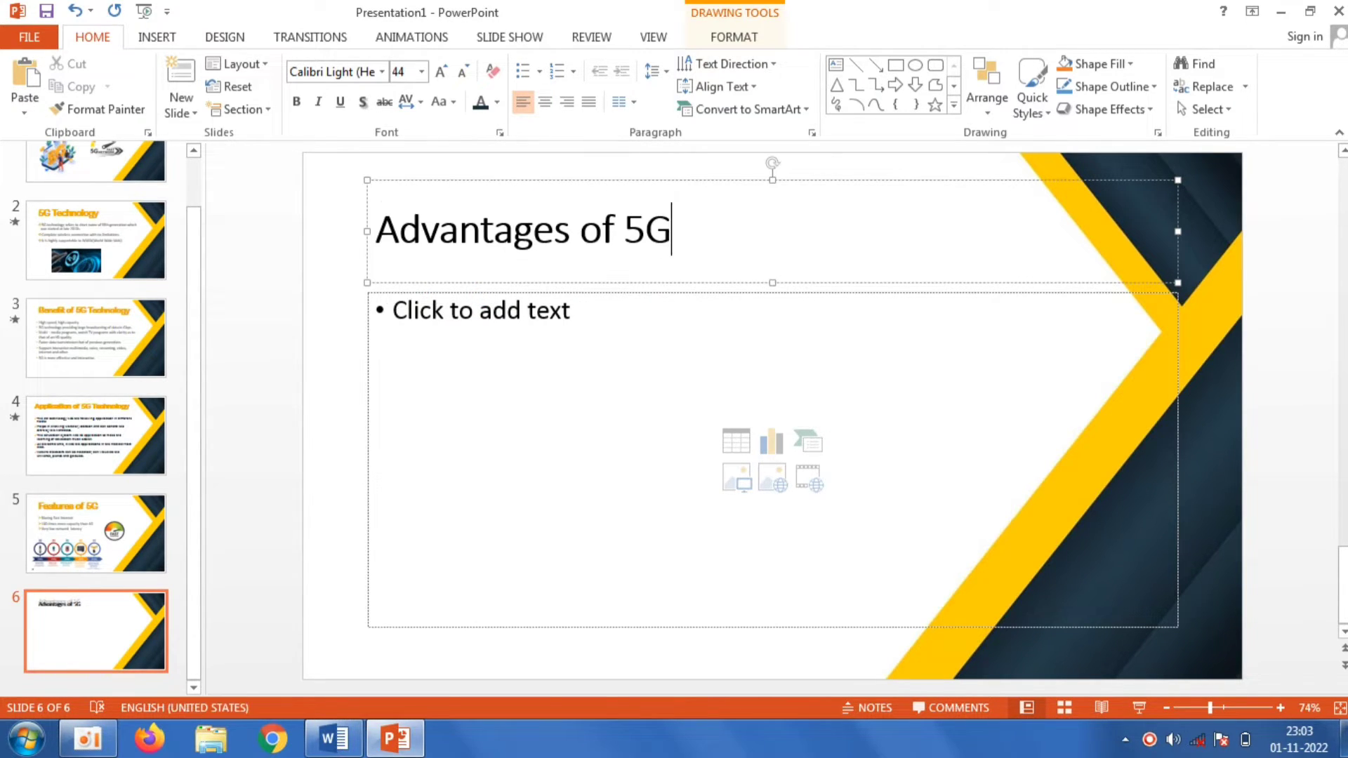
# Format the "Advantages of 5G" title in the recently used orange, with the Arial Rounded MT Bold font at size 60.
pyautogui.moveTo(695, 231); pyautogui.dragTo(379, 224)
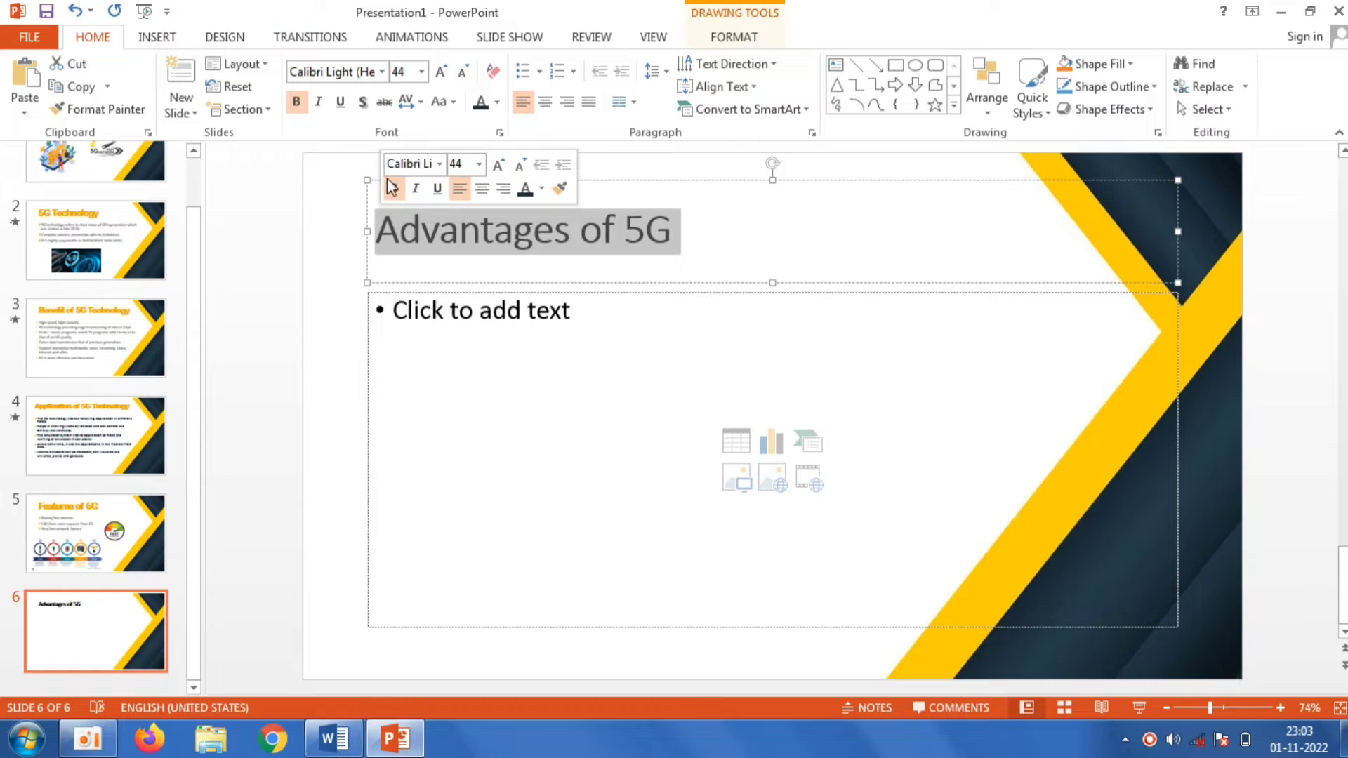
pyautogui.click(496, 106)
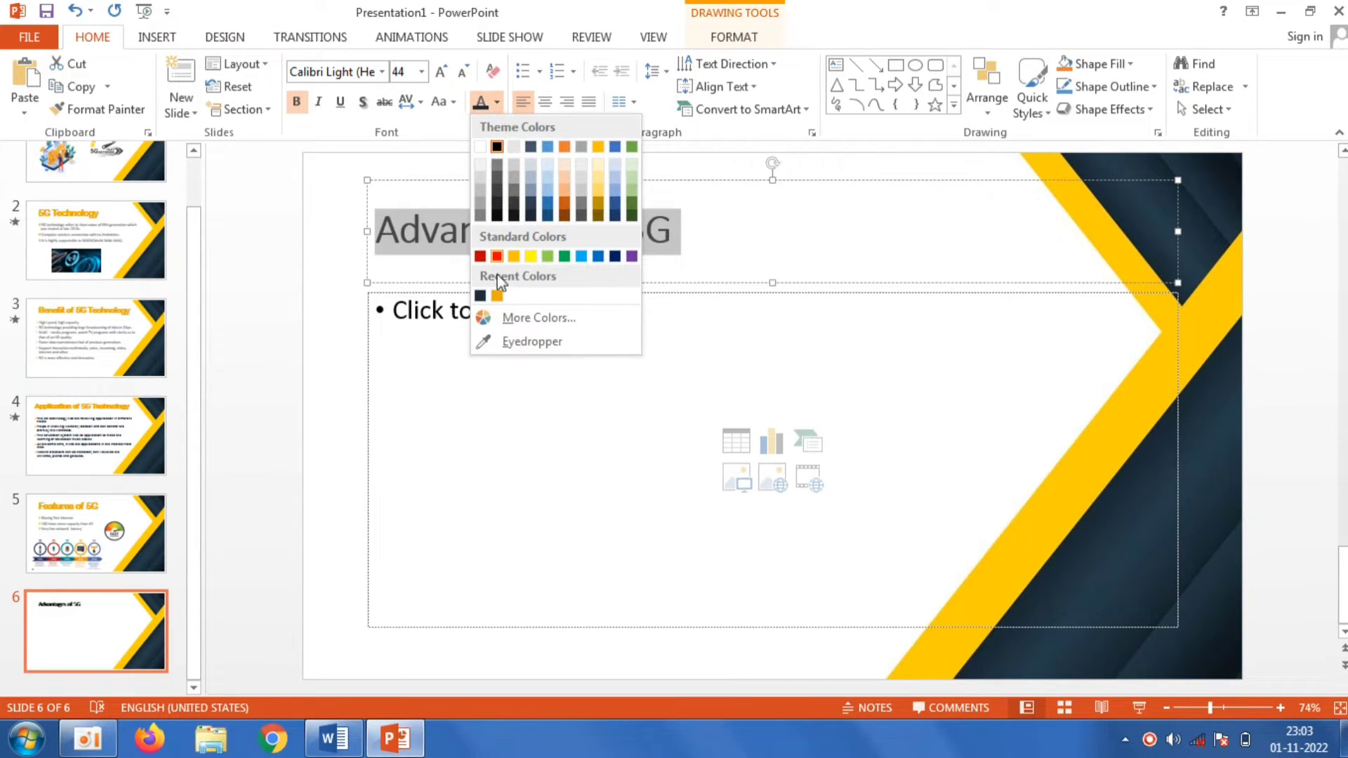
pyautogui.click(498, 295)
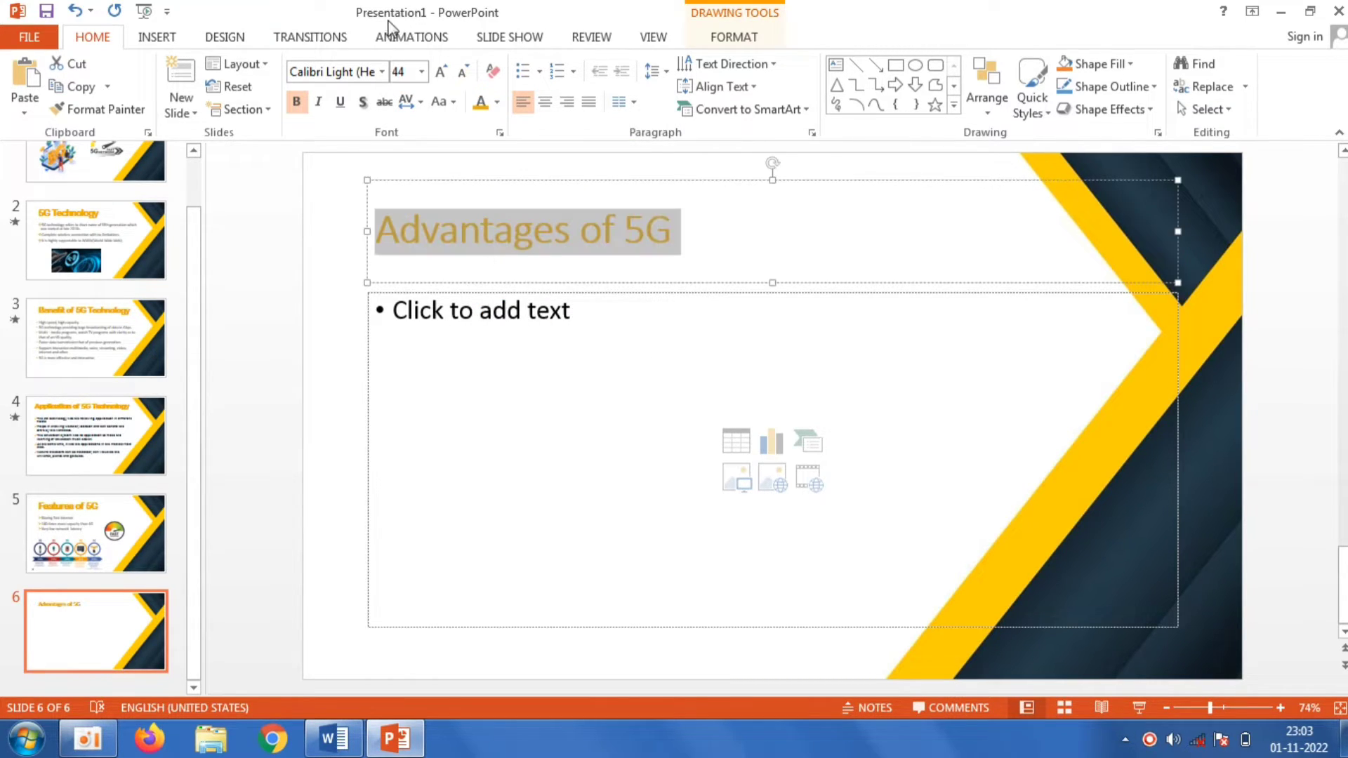
pyautogui.click(382, 72)
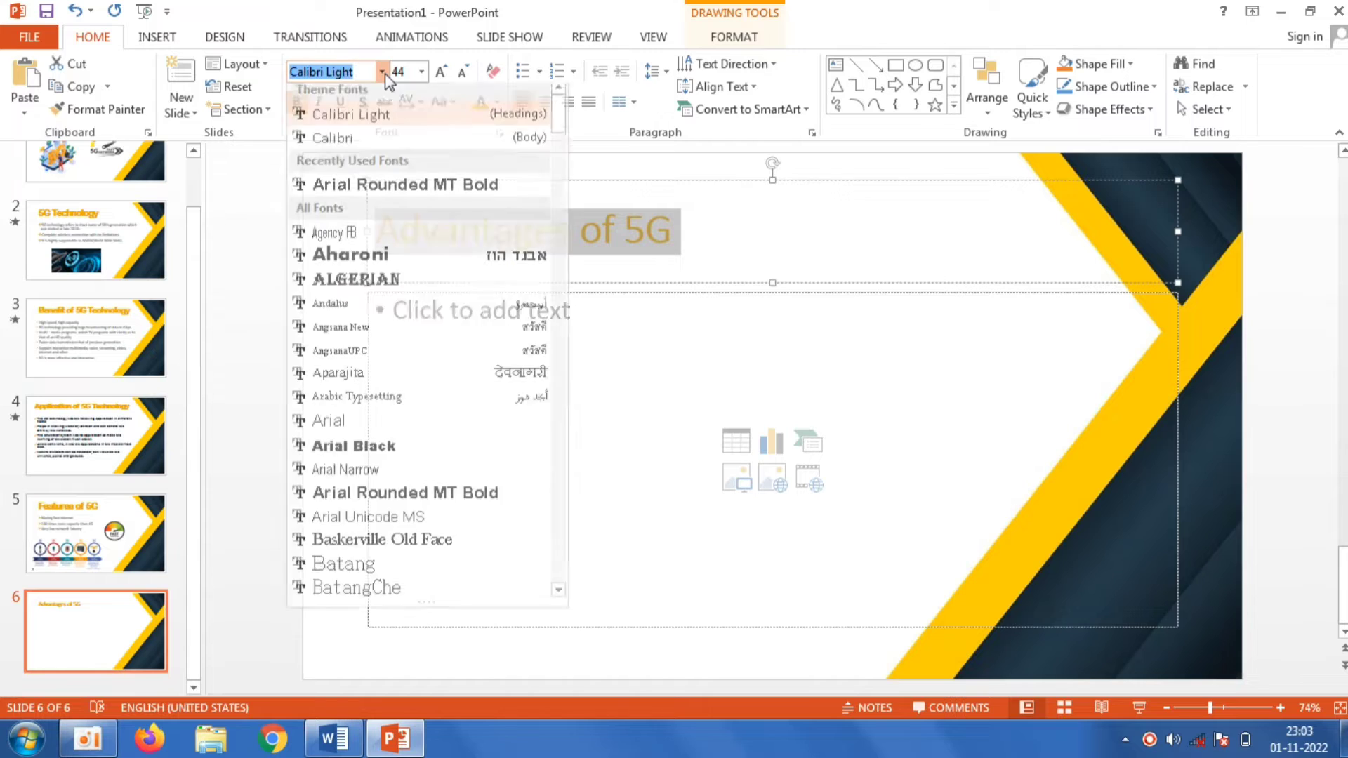
pyautogui.click(422, 192)
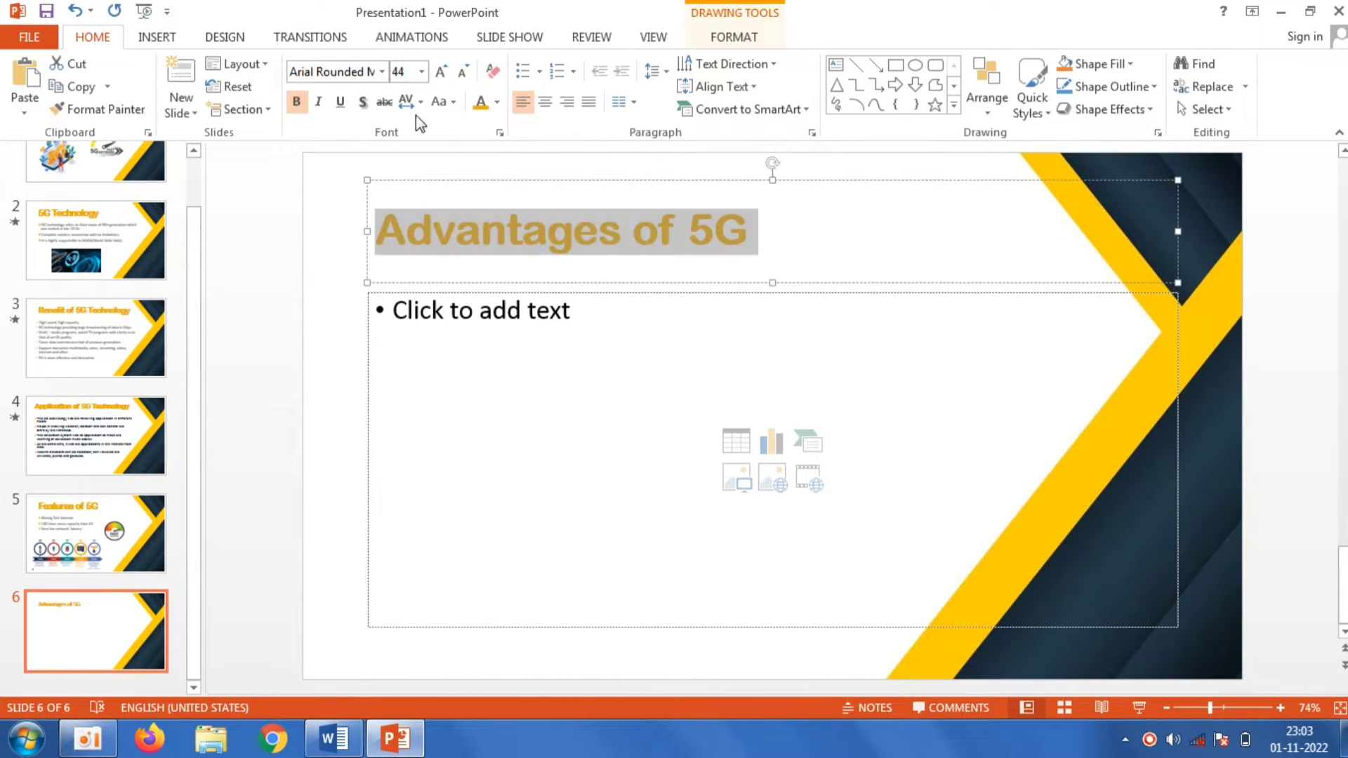
pyautogui.click(421, 72)
pyautogui.click(418, 433)
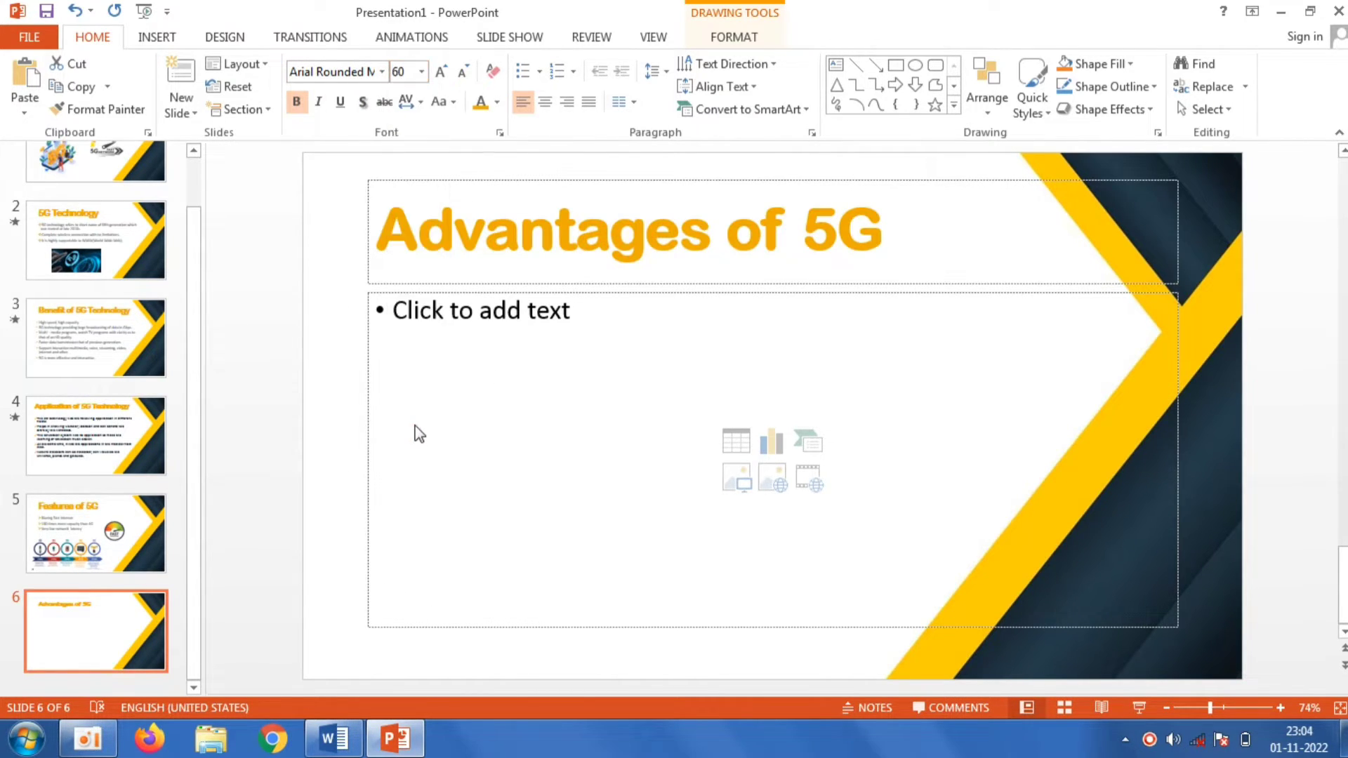
# Copy the introductory line and first three advantages from the Word document into the body of slide 6.
pyautogui.click(466, 383)
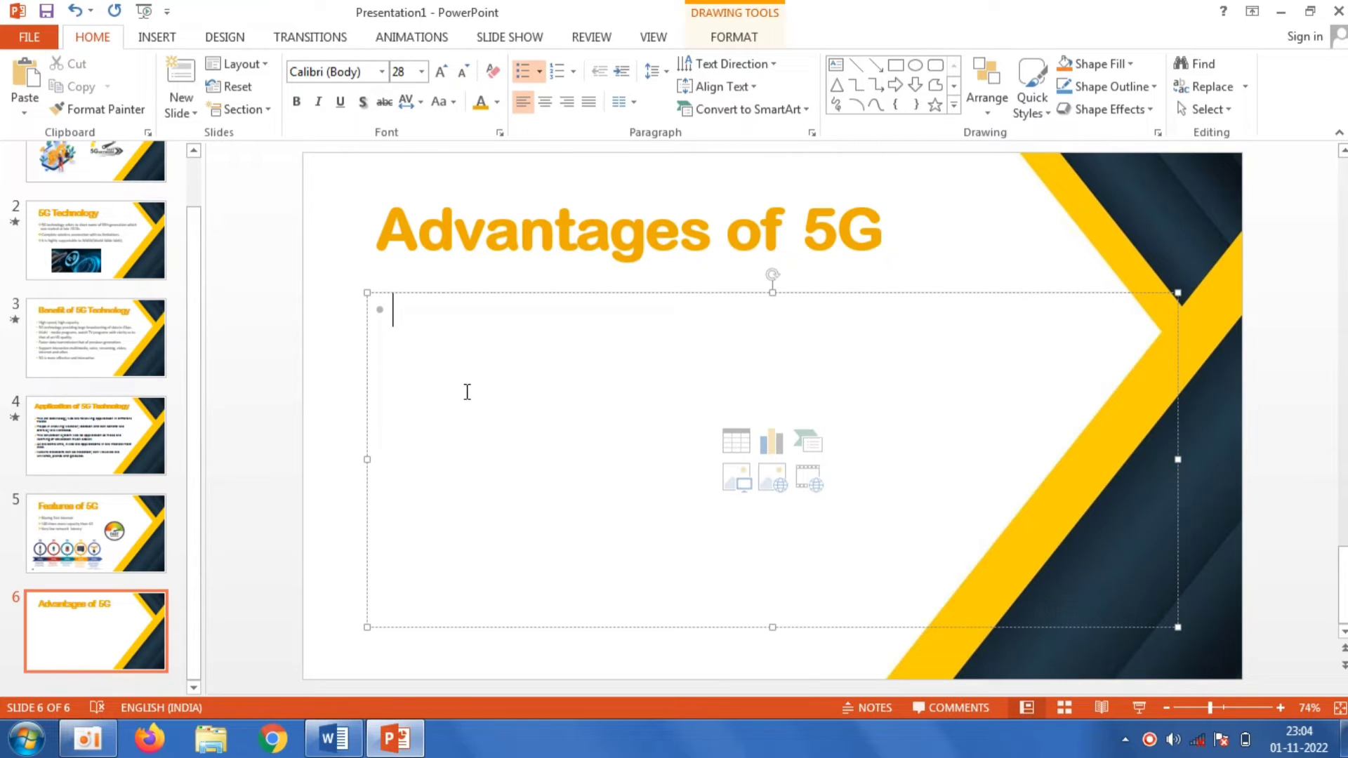
pyautogui.click(354, 740)
pyautogui.moveTo(1342, 434); pyautogui.dragTo(1342, 471)
pyautogui.click(981, 518)
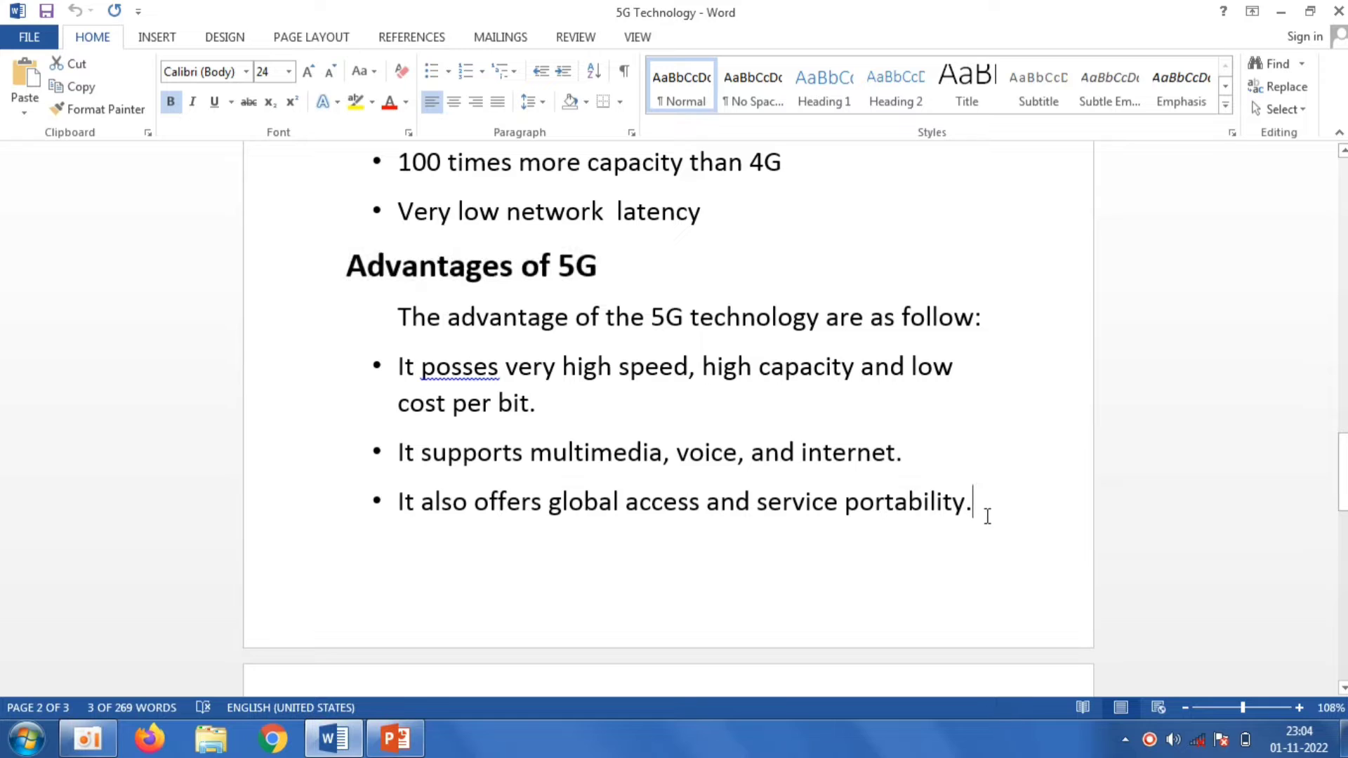
pyautogui.keyDown('shift'); pyautogui.click(458, 370); pyautogui.keyUp('shift')
pyautogui.keyDown('shift'); pyautogui.click(410, 335); pyautogui.keyUp('shift')
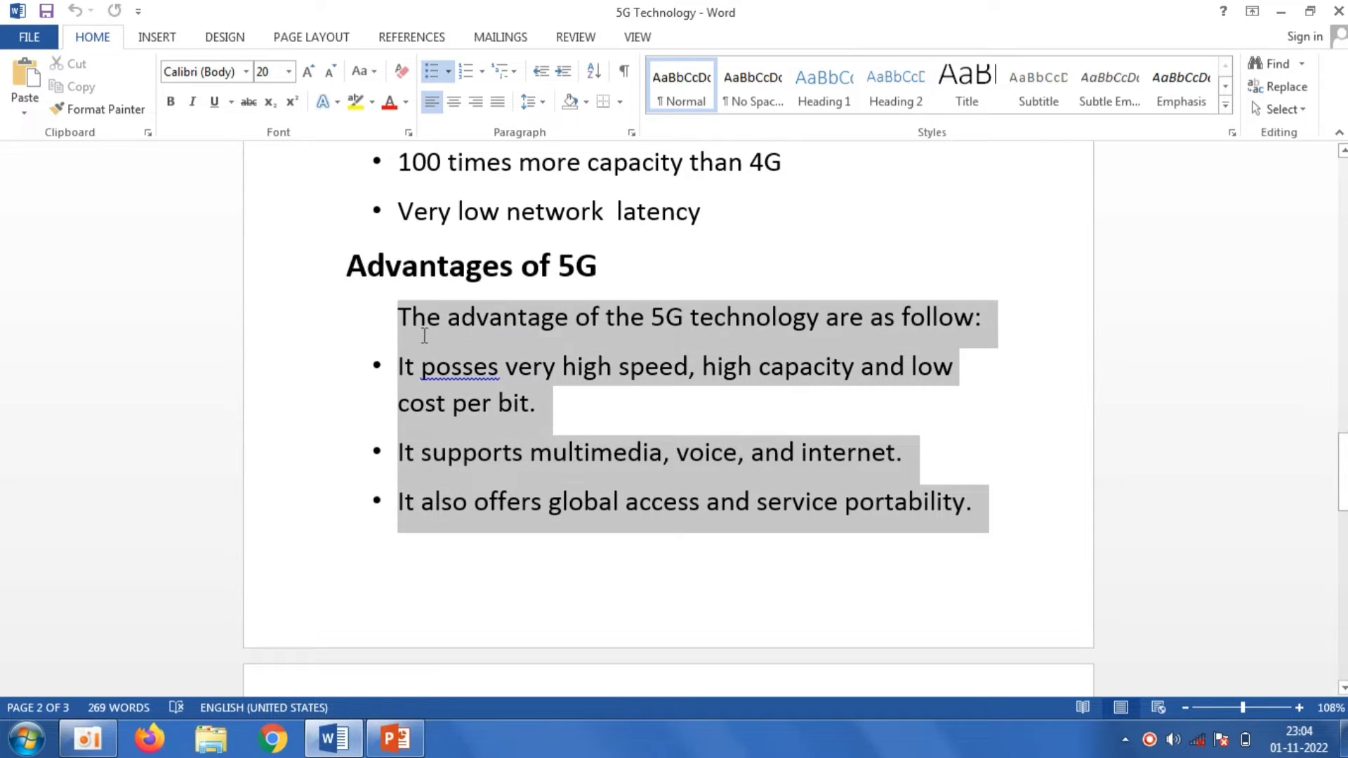
pyautogui.rightClick(420, 334)
pyautogui.click(473, 372)
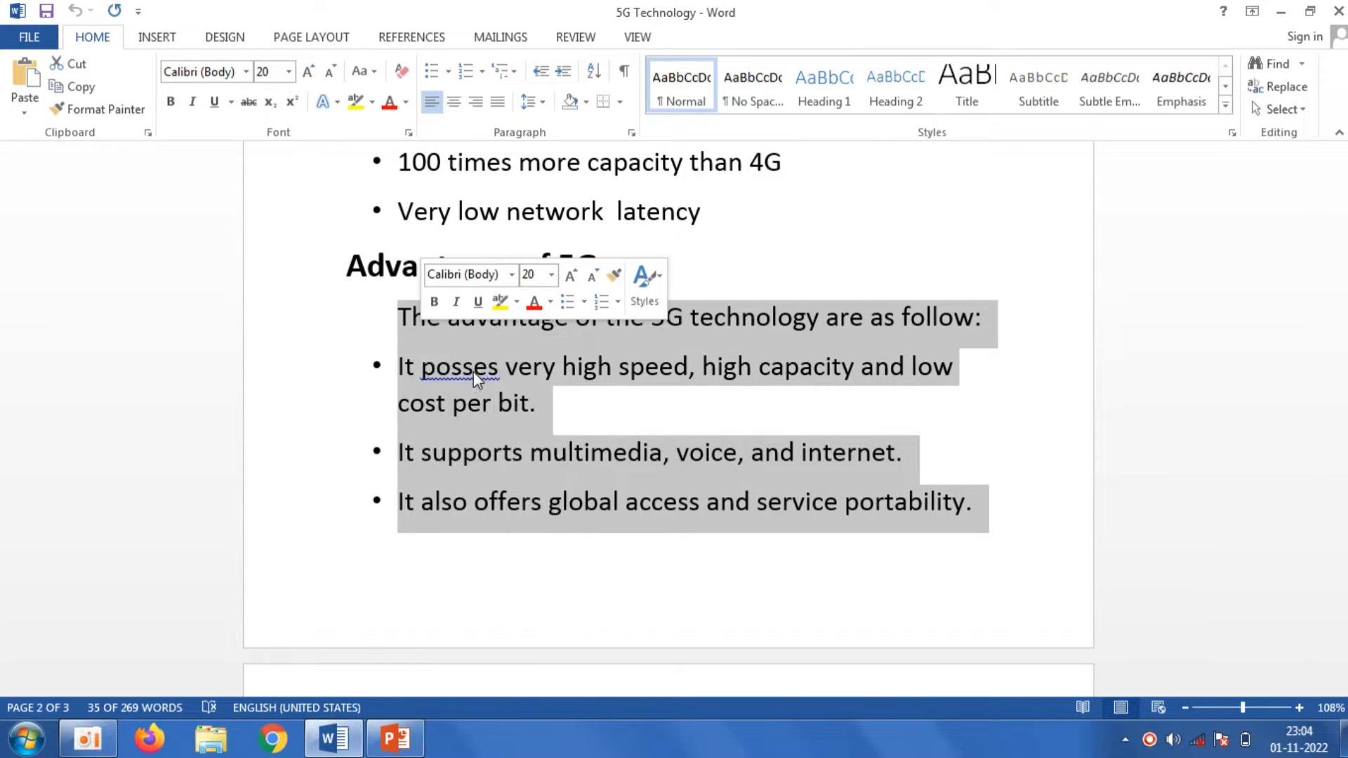
pyautogui.click(395, 739)
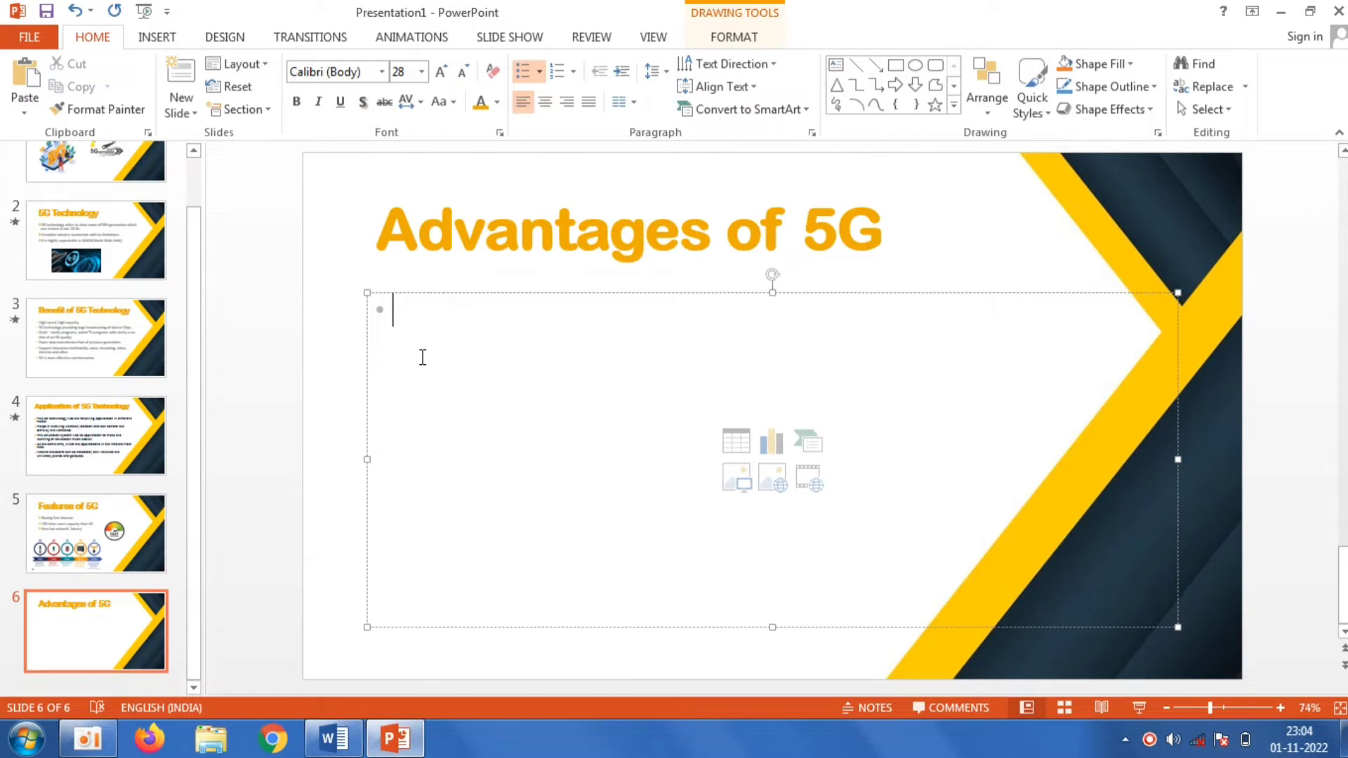
pyautogui.rightClick(423, 357)
pyautogui.click(465, 423)
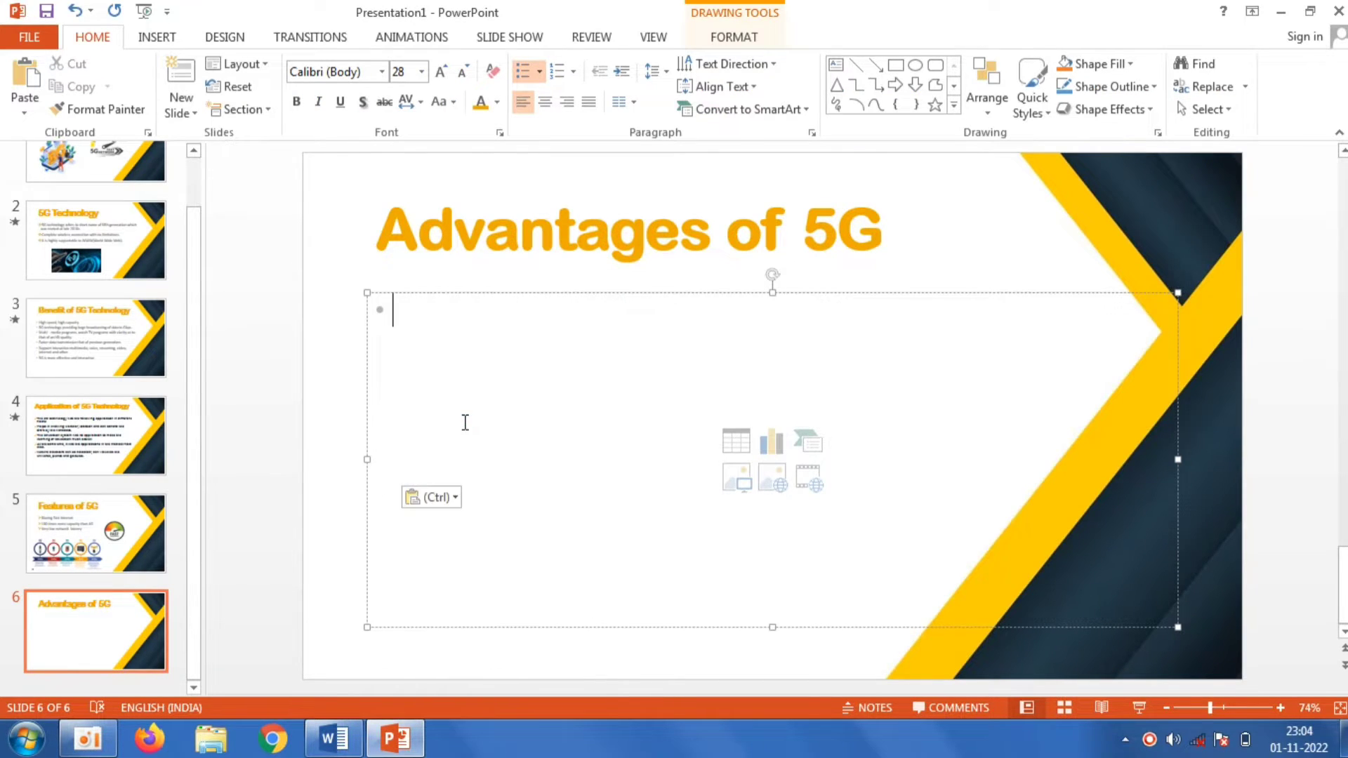
# Copy the two remaining advantages, on uploading and downloading speed and high resolution, from Word to the end of the slide's list.
pyautogui.click(333, 739)
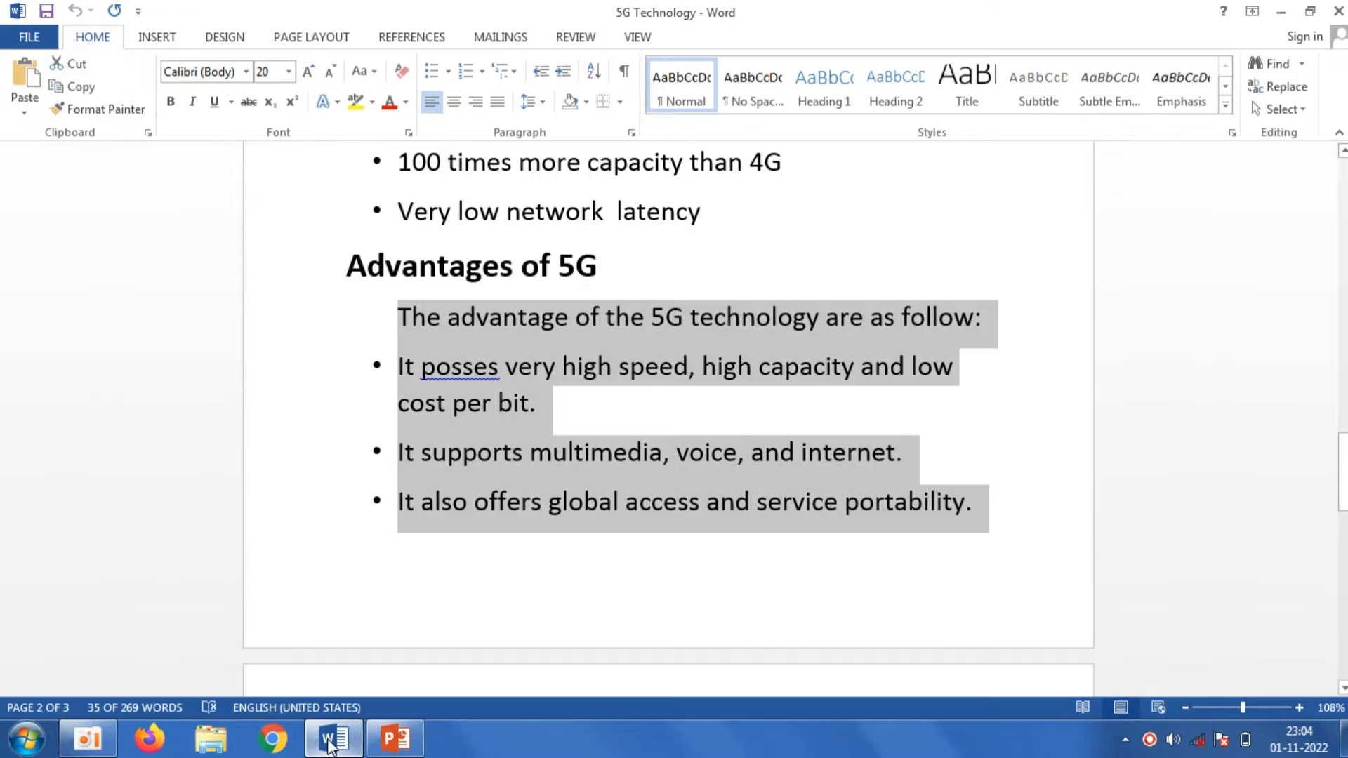
pyautogui.scroll(-5, 716, 541)
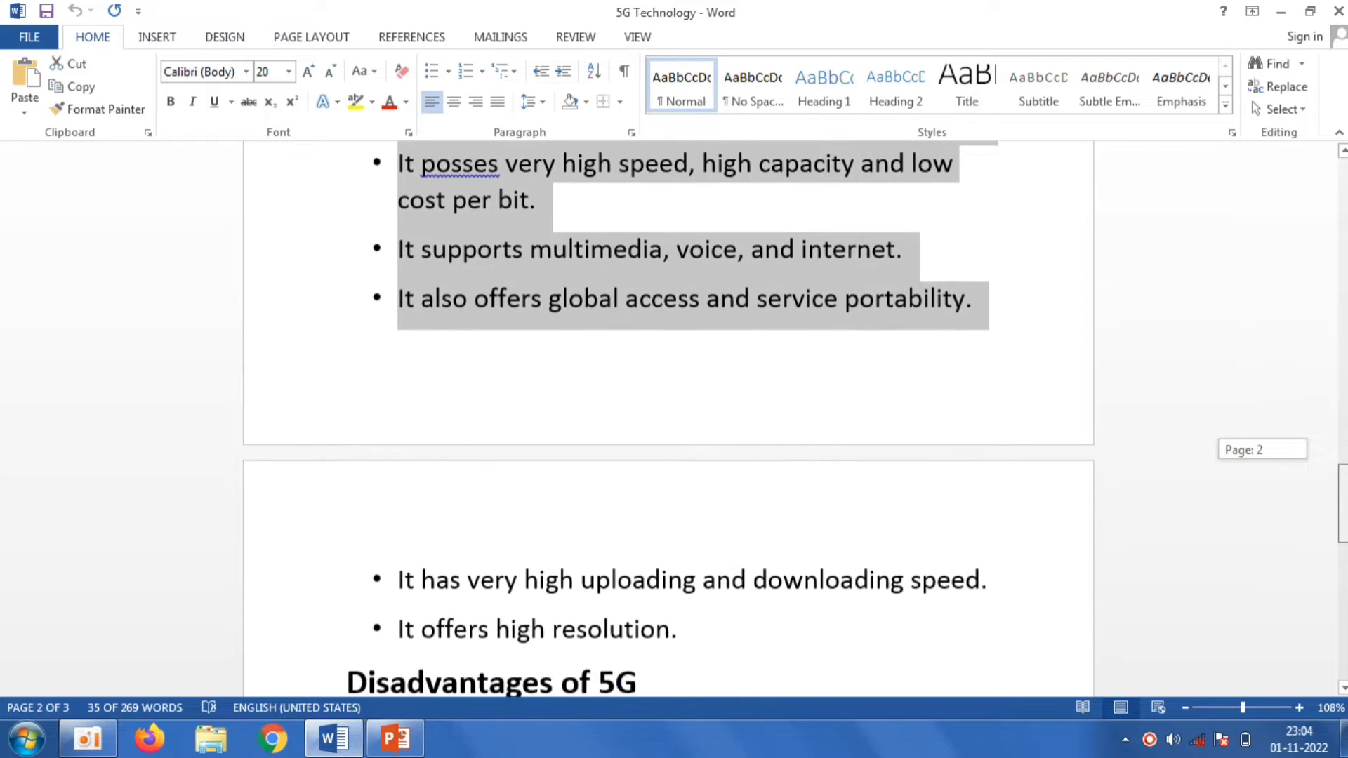
pyautogui.moveTo(716, 541); pyautogui.dragTo(374, 473)
pyautogui.rightClick(450, 509)
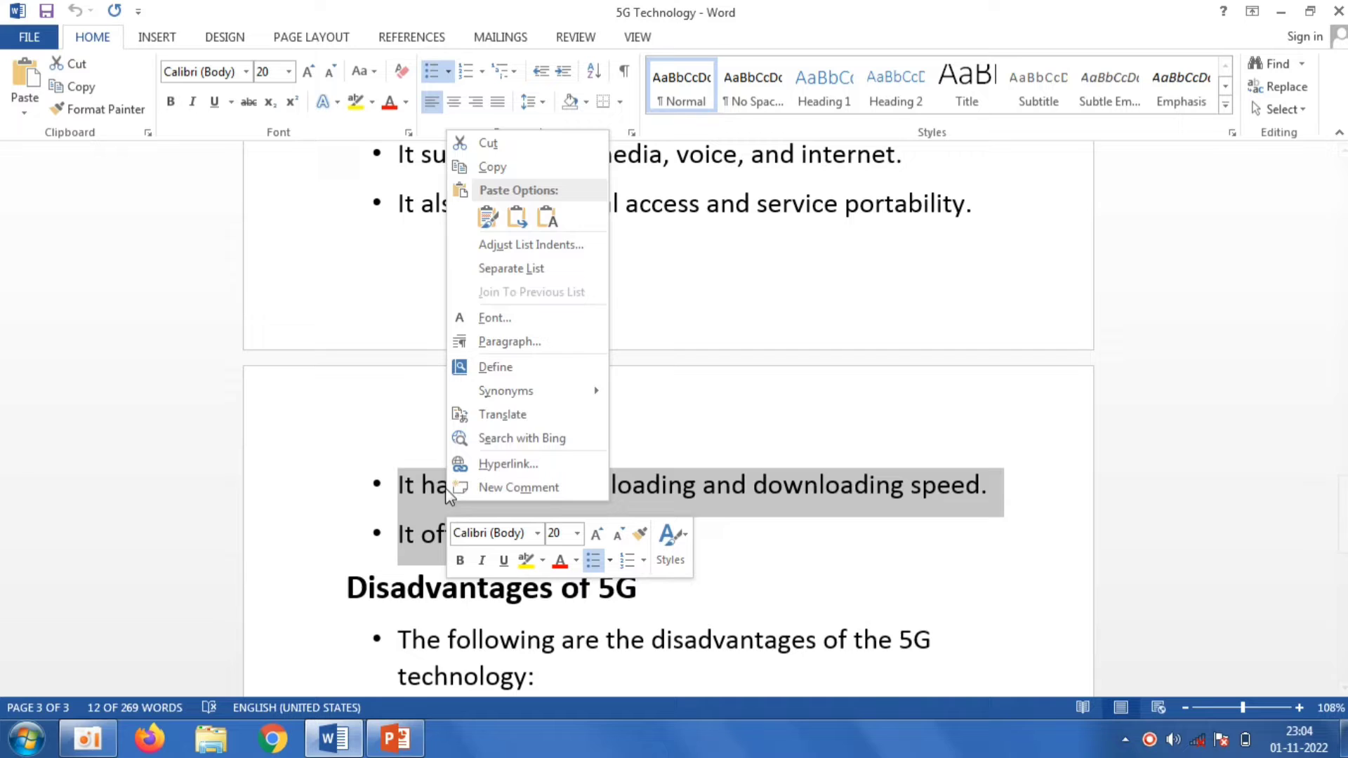
pyautogui.click(511, 169)
pyautogui.click(396, 739)
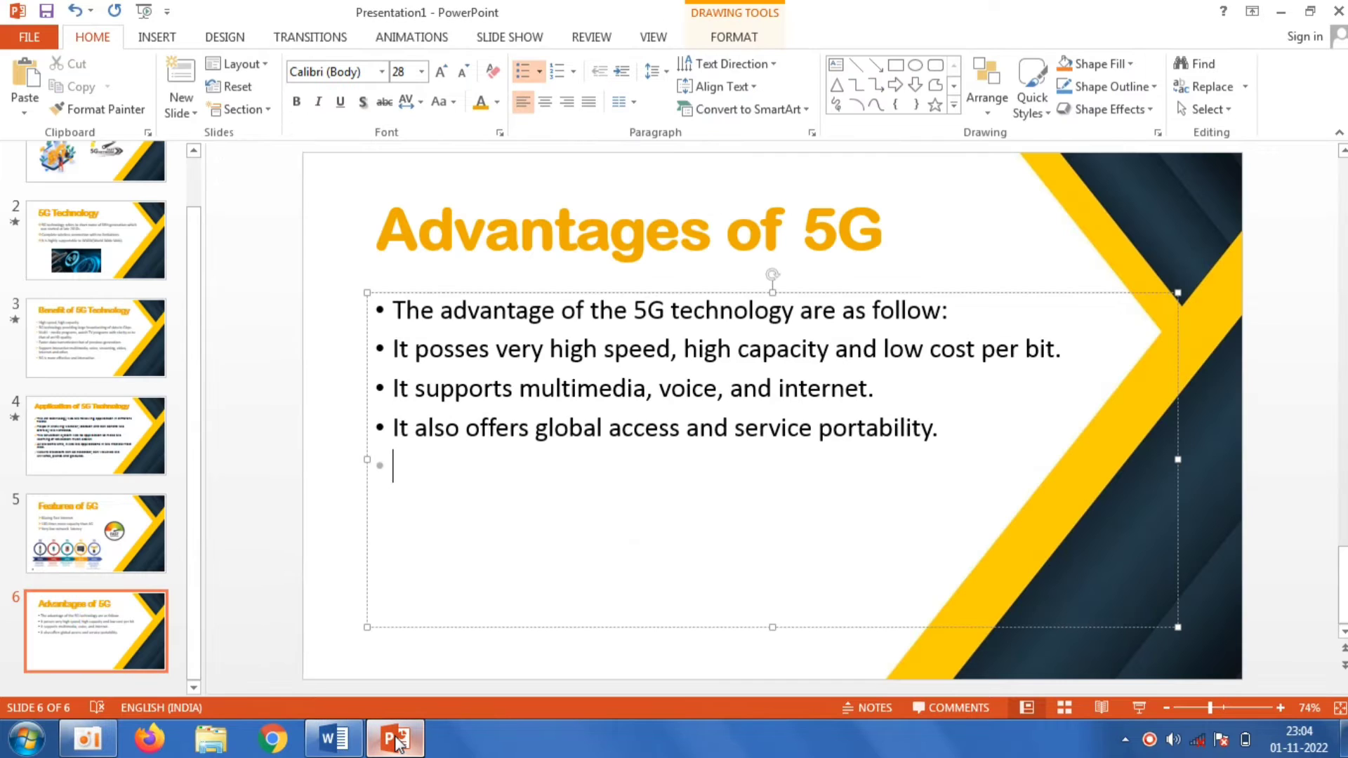
pyautogui.rightClick(424, 466)
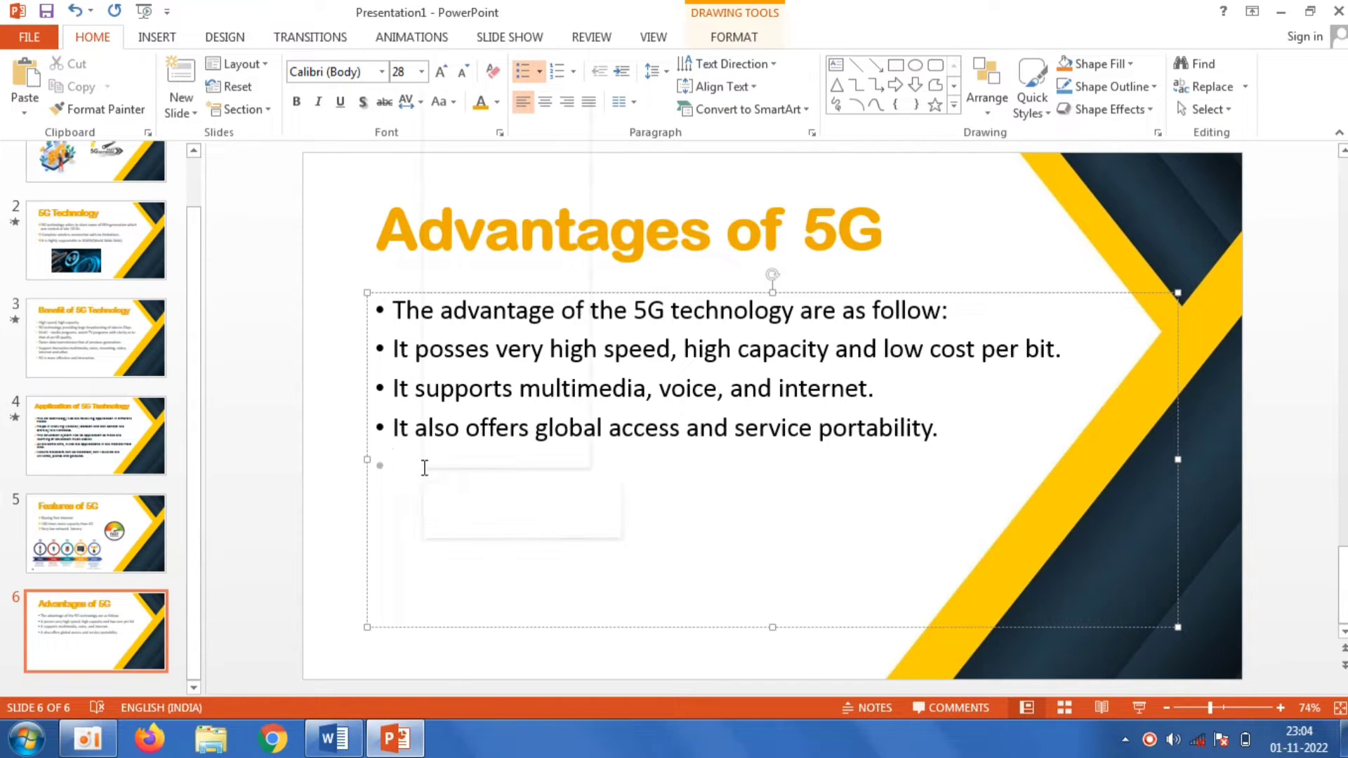
pyautogui.click(464, 181)
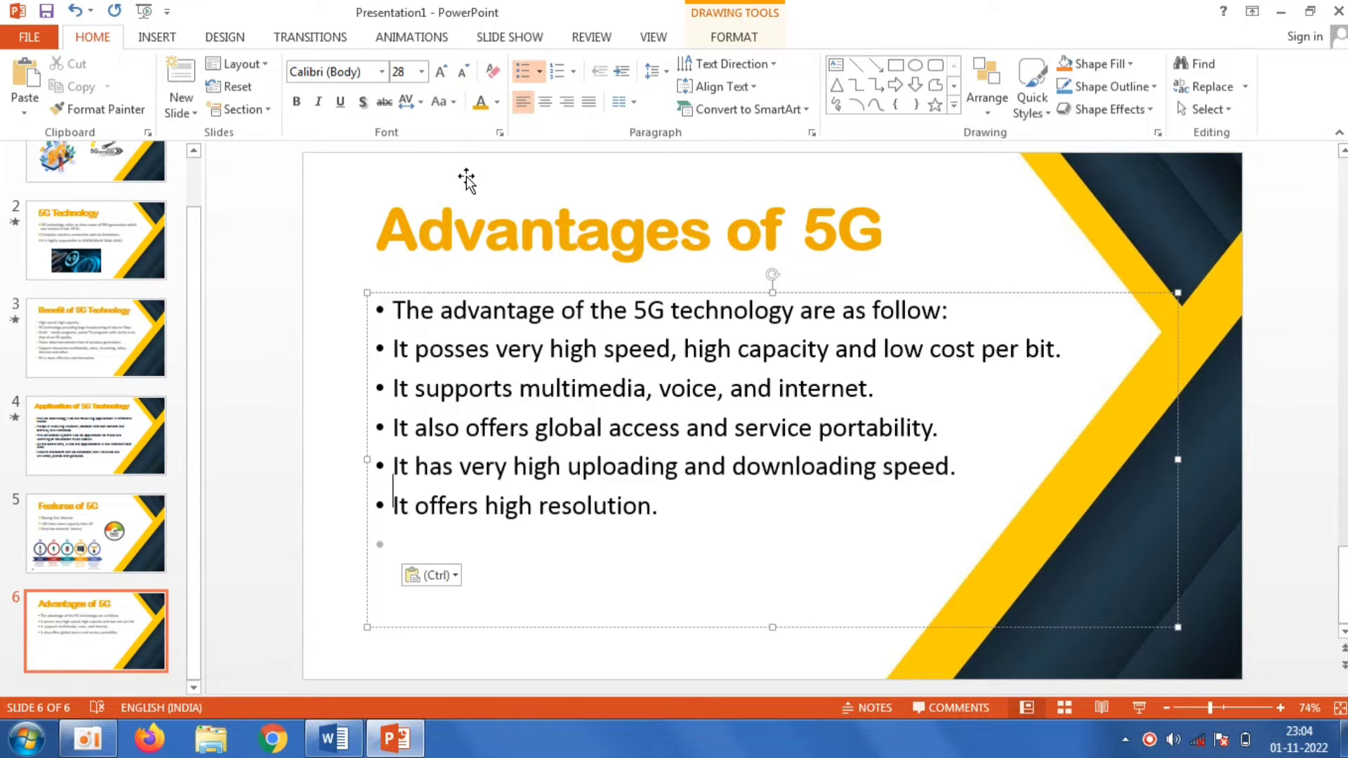
# Remove the bullet from the introductory line and colour all the body text in the recently used dark navy.
pyautogui.click(389, 311)
pyautogui.press('BackSpace')
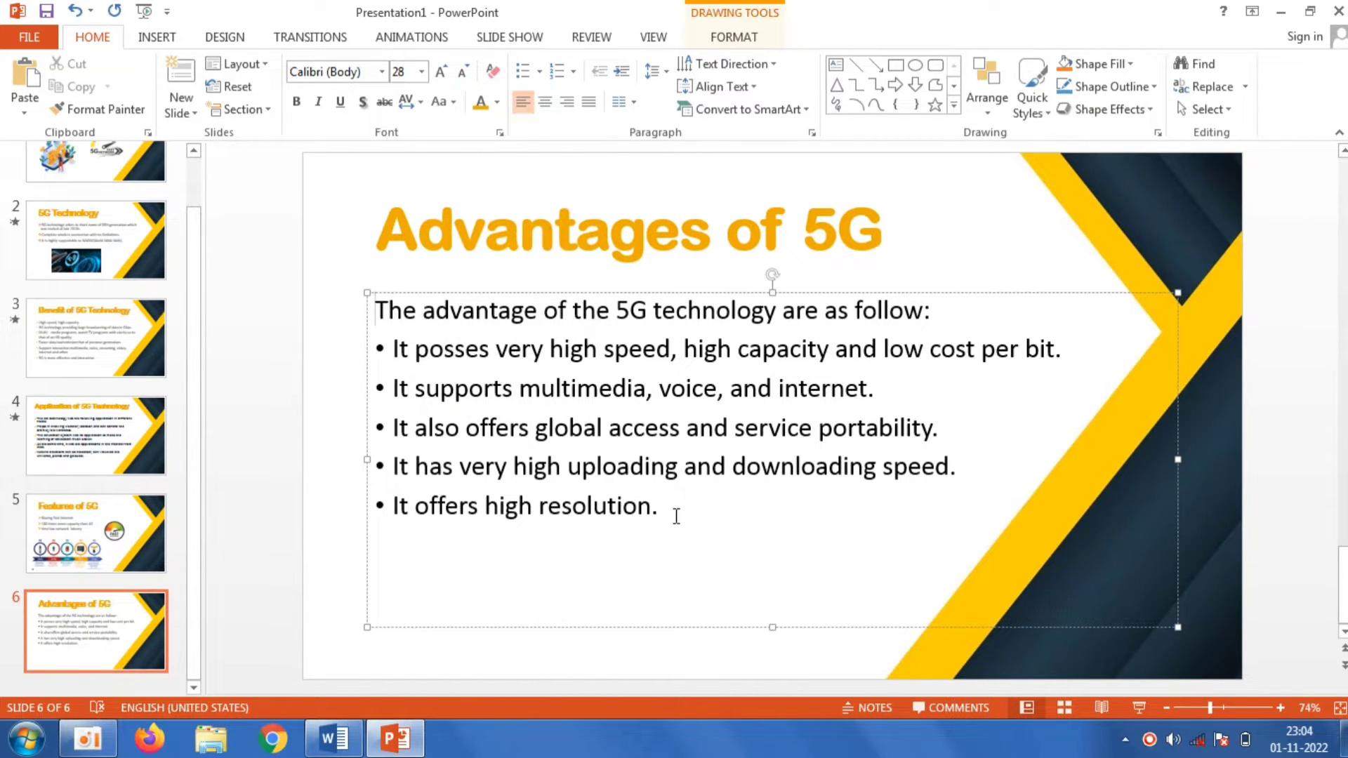
pyautogui.moveTo(676, 515); pyautogui.dragTo(366, 311)
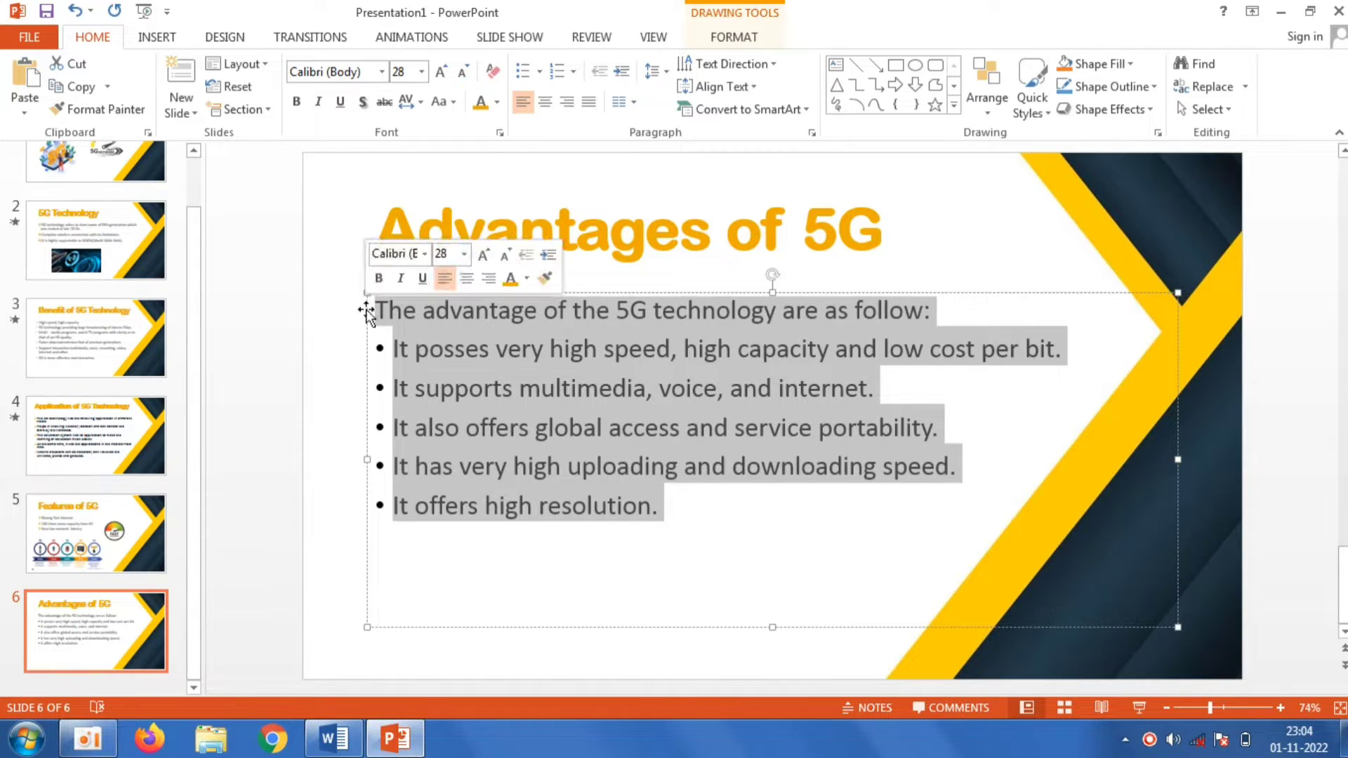
pyautogui.click(500, 108)
pyautogui.click(498, 292)
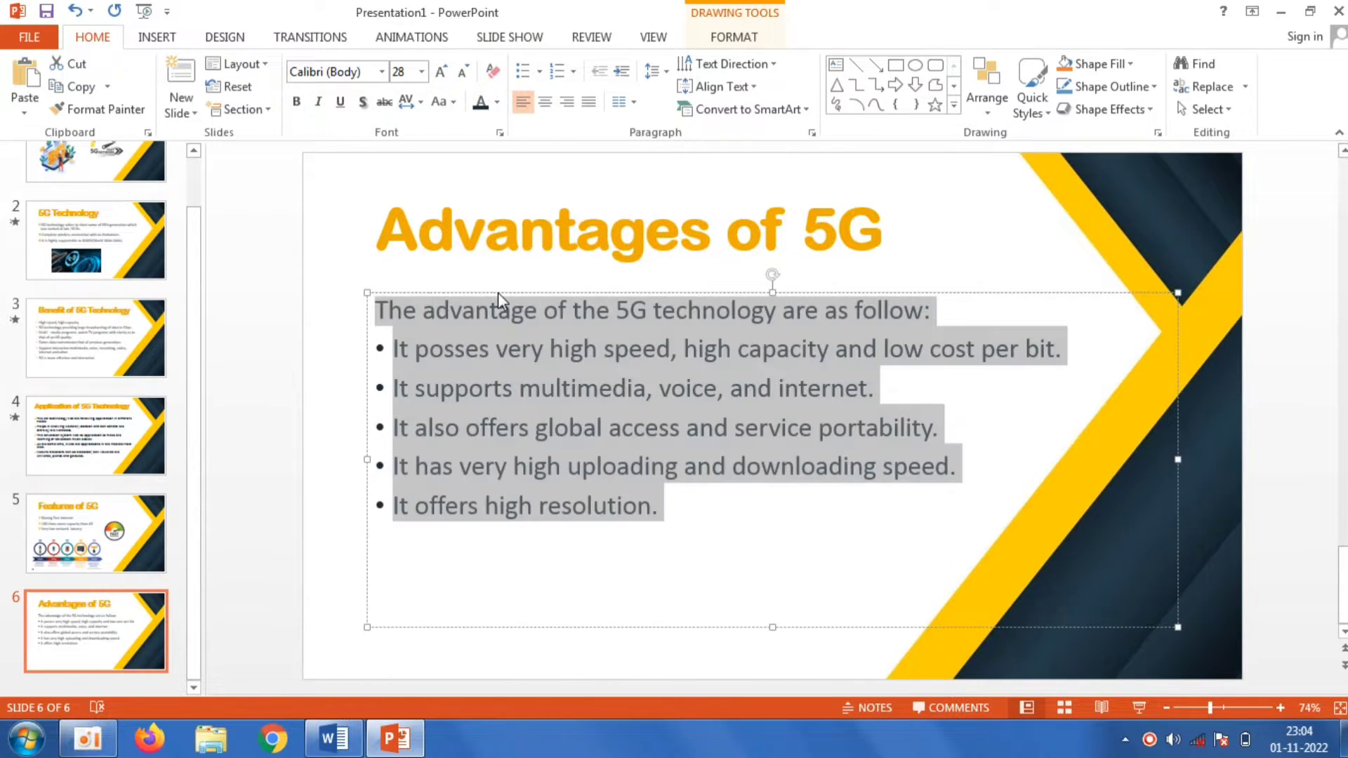
# Give all lines of the body text hollow square bullets in the recently used orange.
pyautogui.click(539, 71)
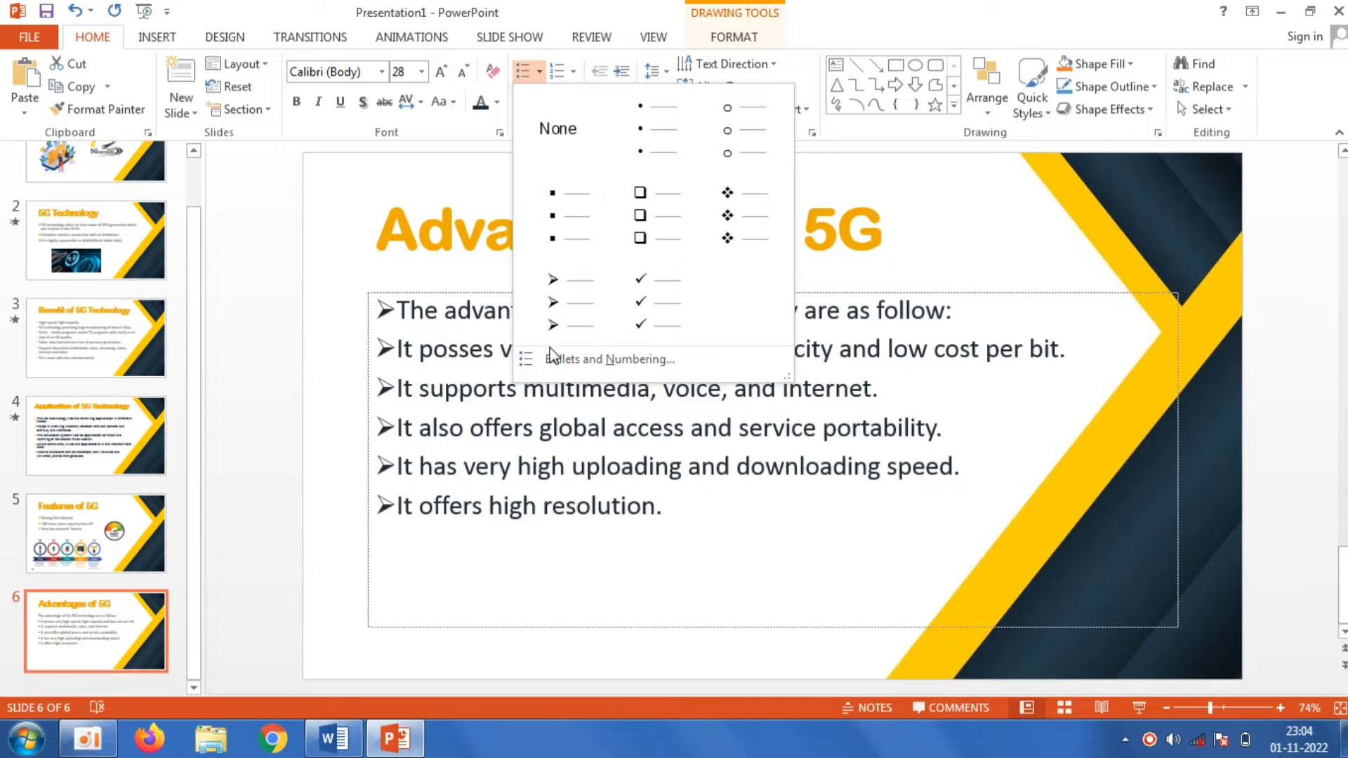
pyautogui.click(551, 358)
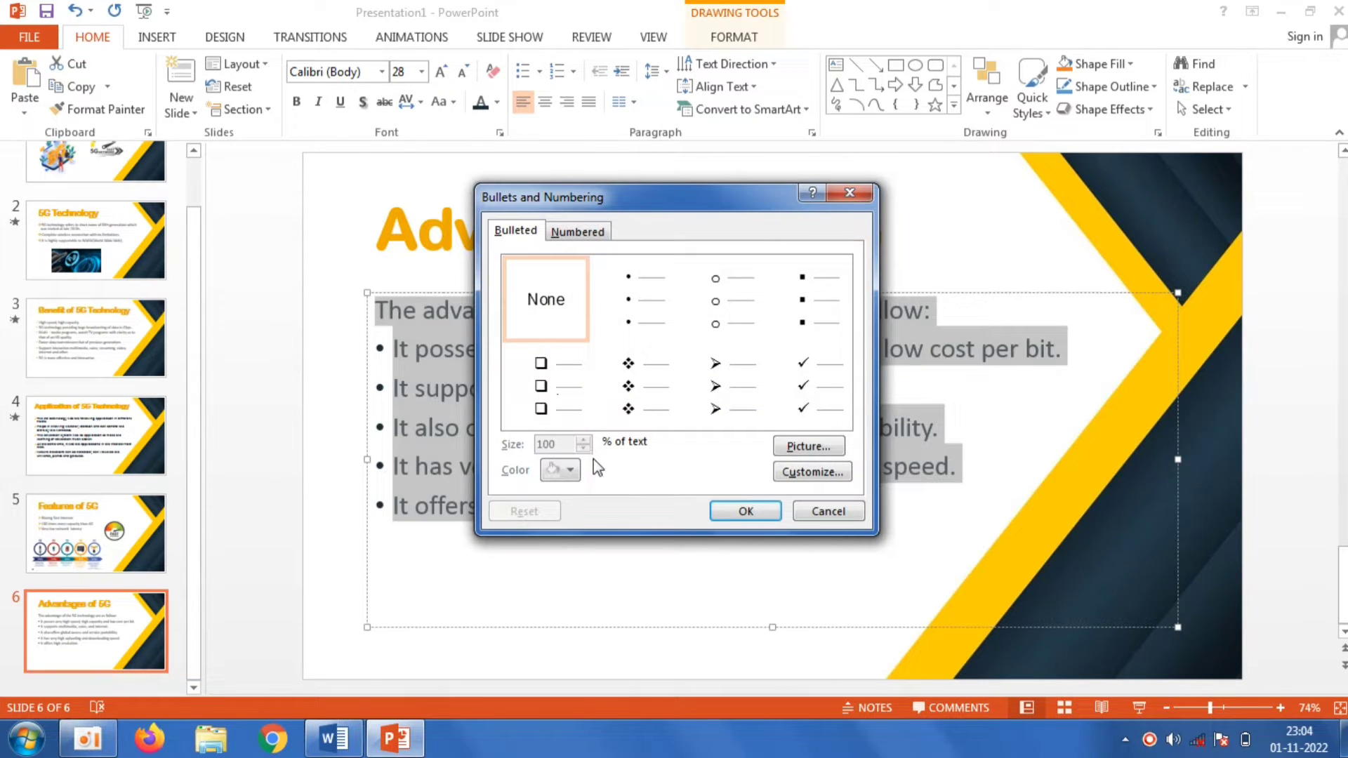
pyautogui.click(561, 375)
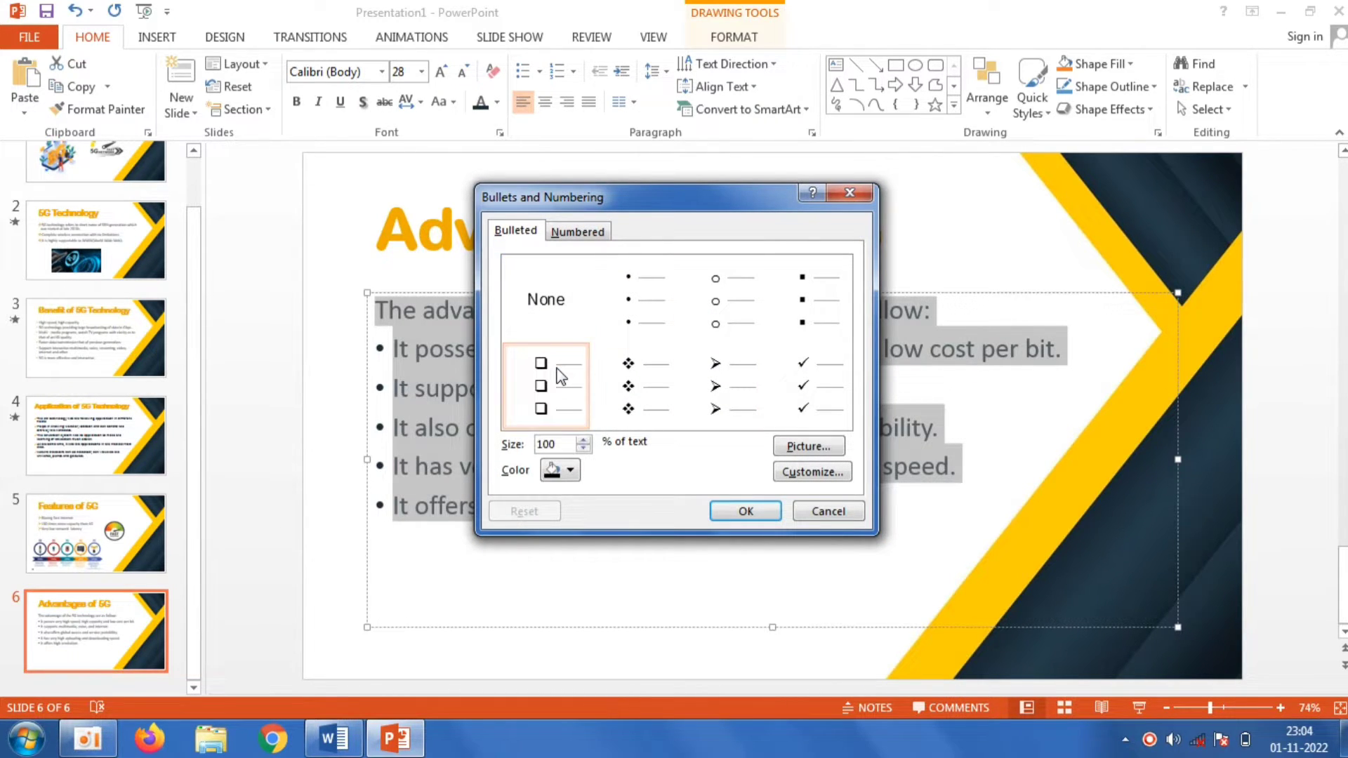
pyautogui.click(571, 471)
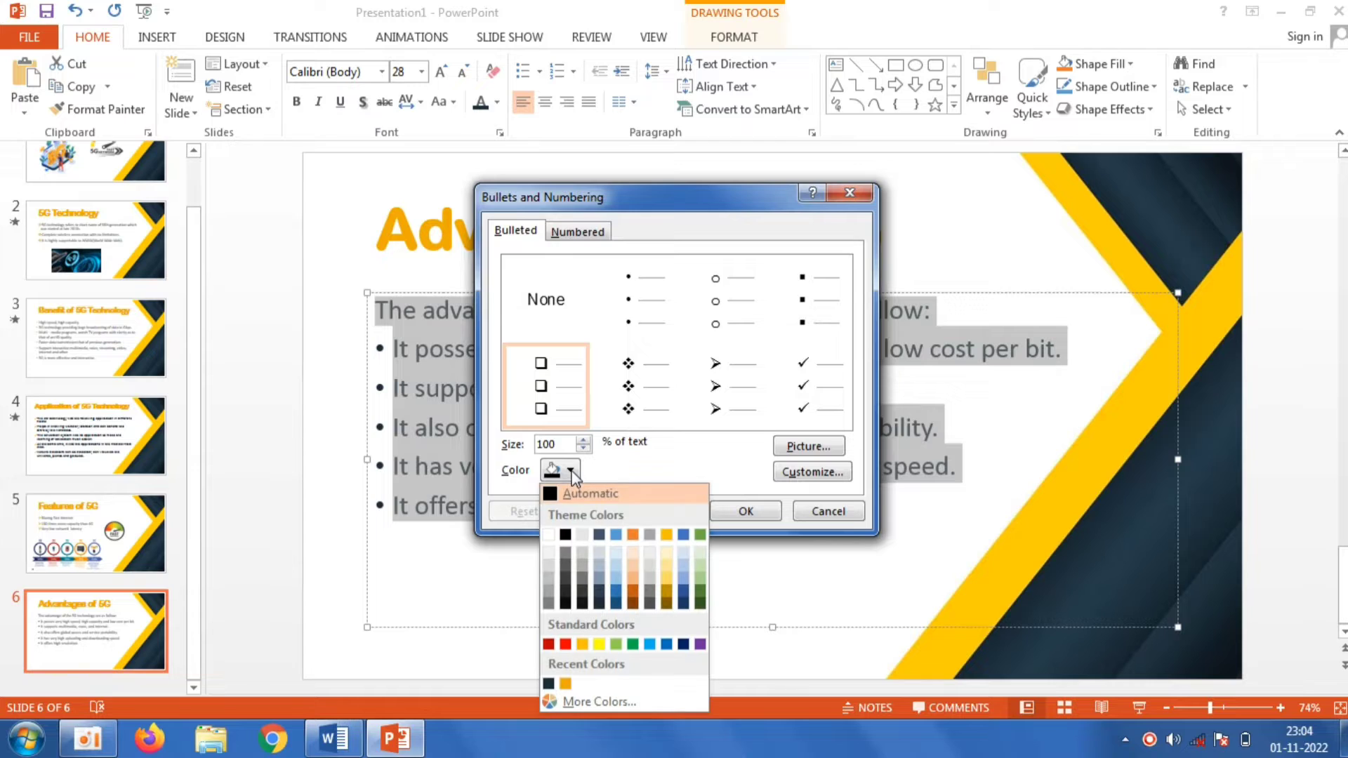
pyautogui.click(568, 683)
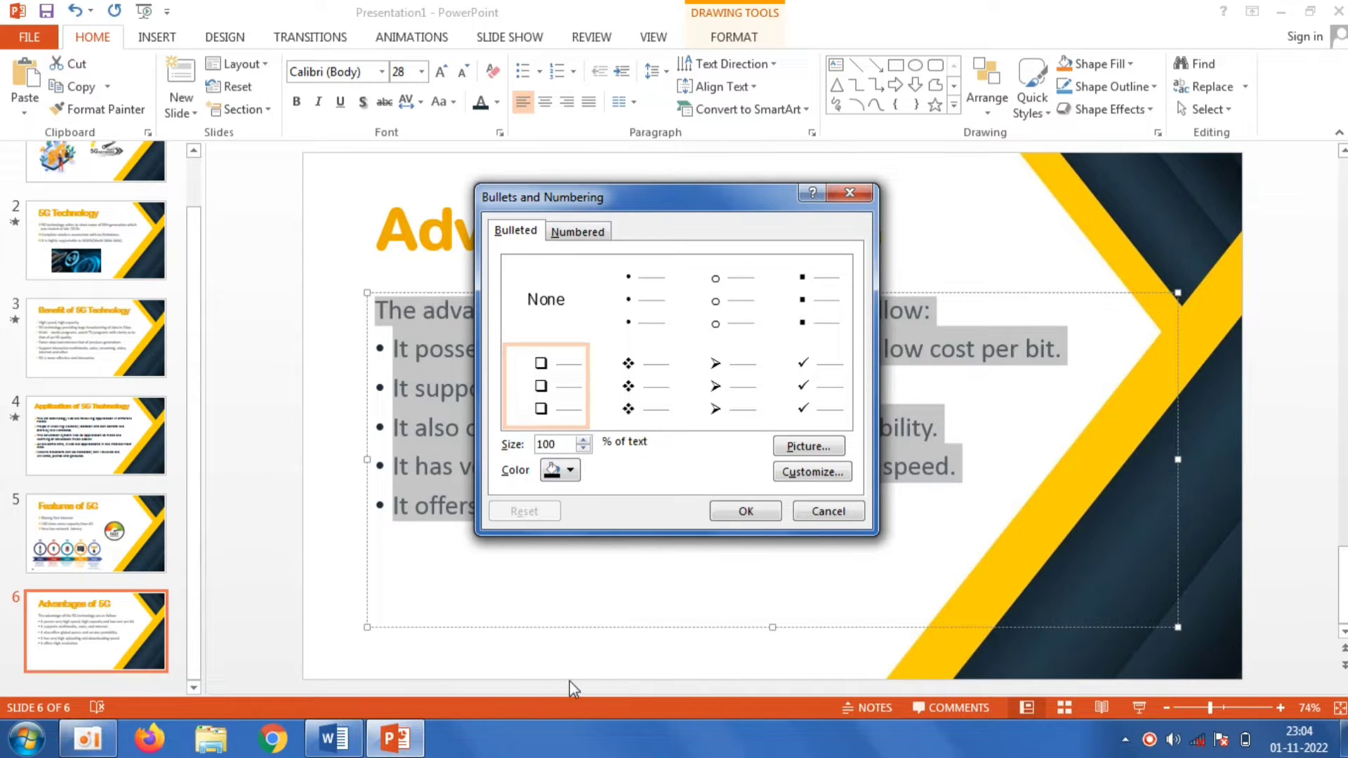
pyautogui.click(743, 513)
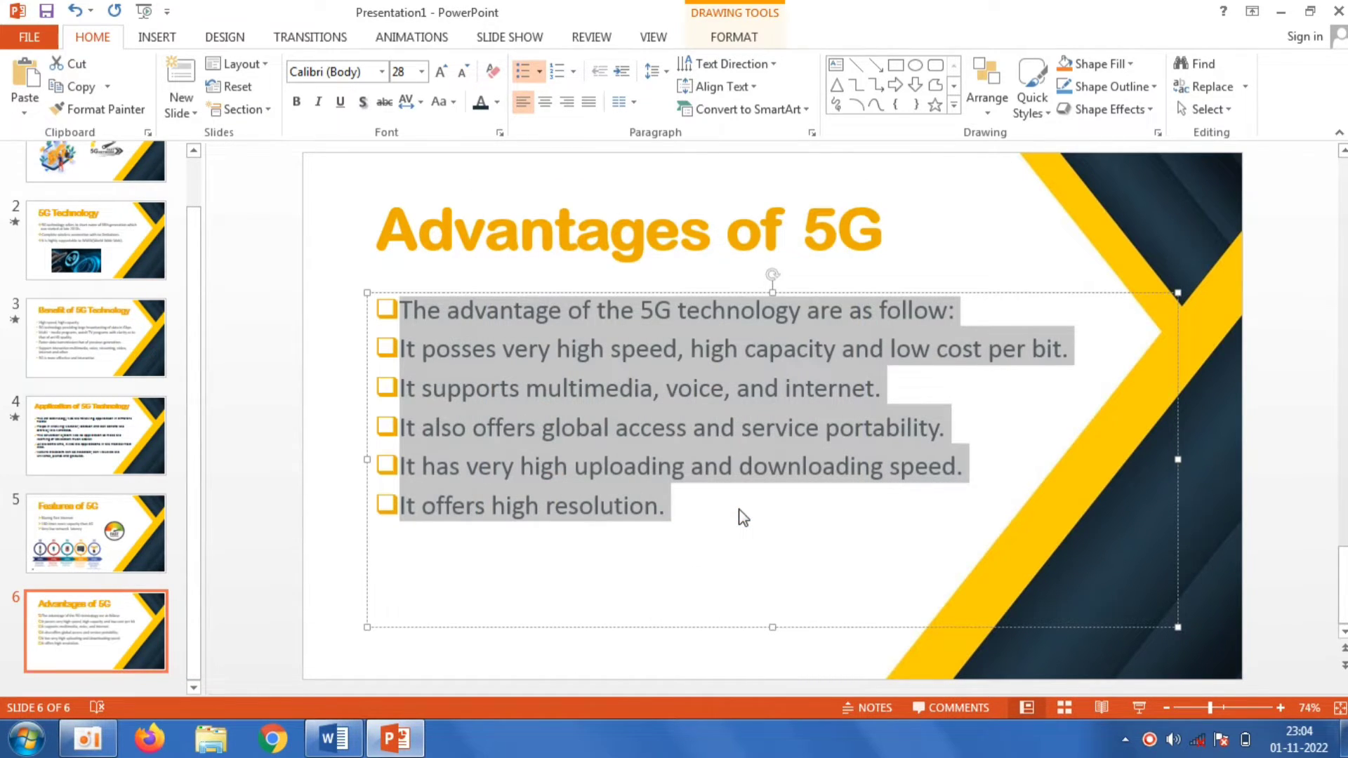
# Remove the bullet from the introductory line of the body text on slide 6 and make that line bold.
pyautogui.tripleClick(398, 306)
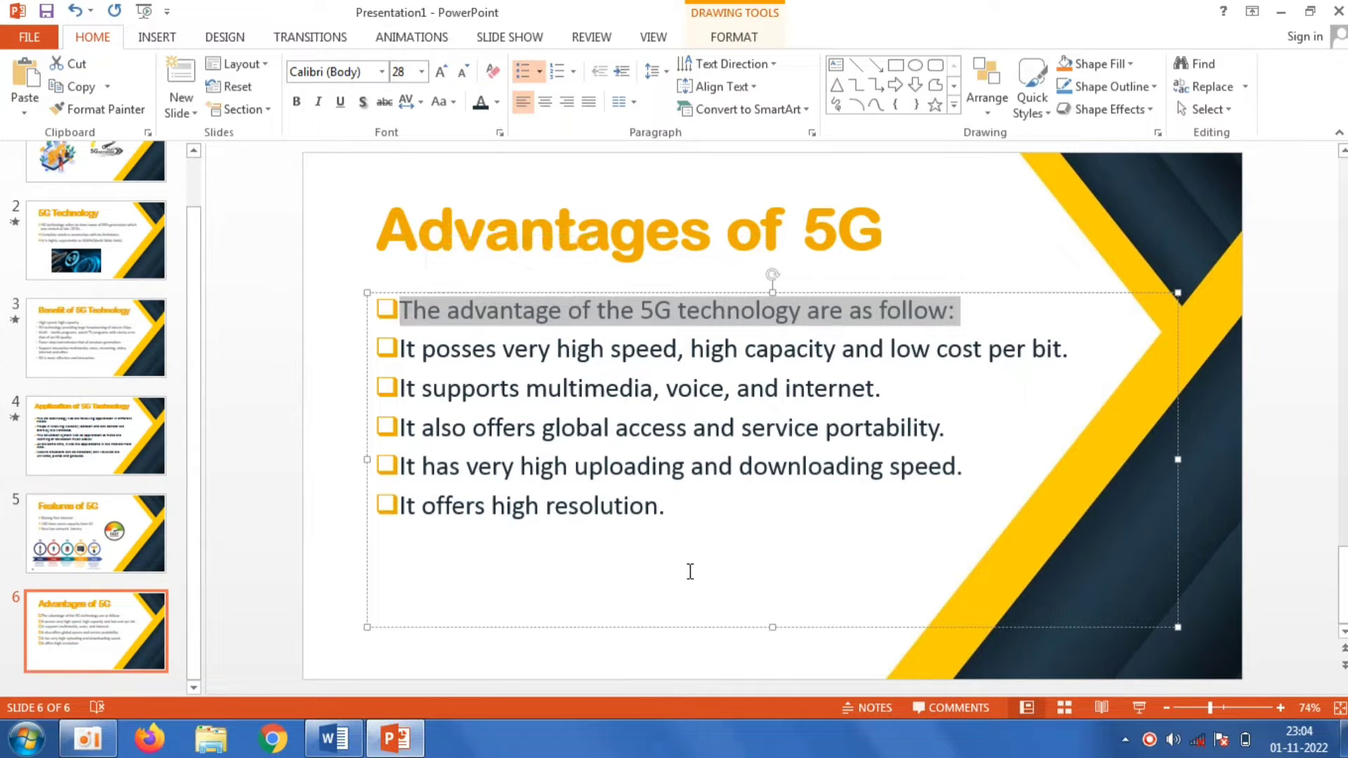
pyautogui.click(689, 571)
pyautogui.click(405, 312)
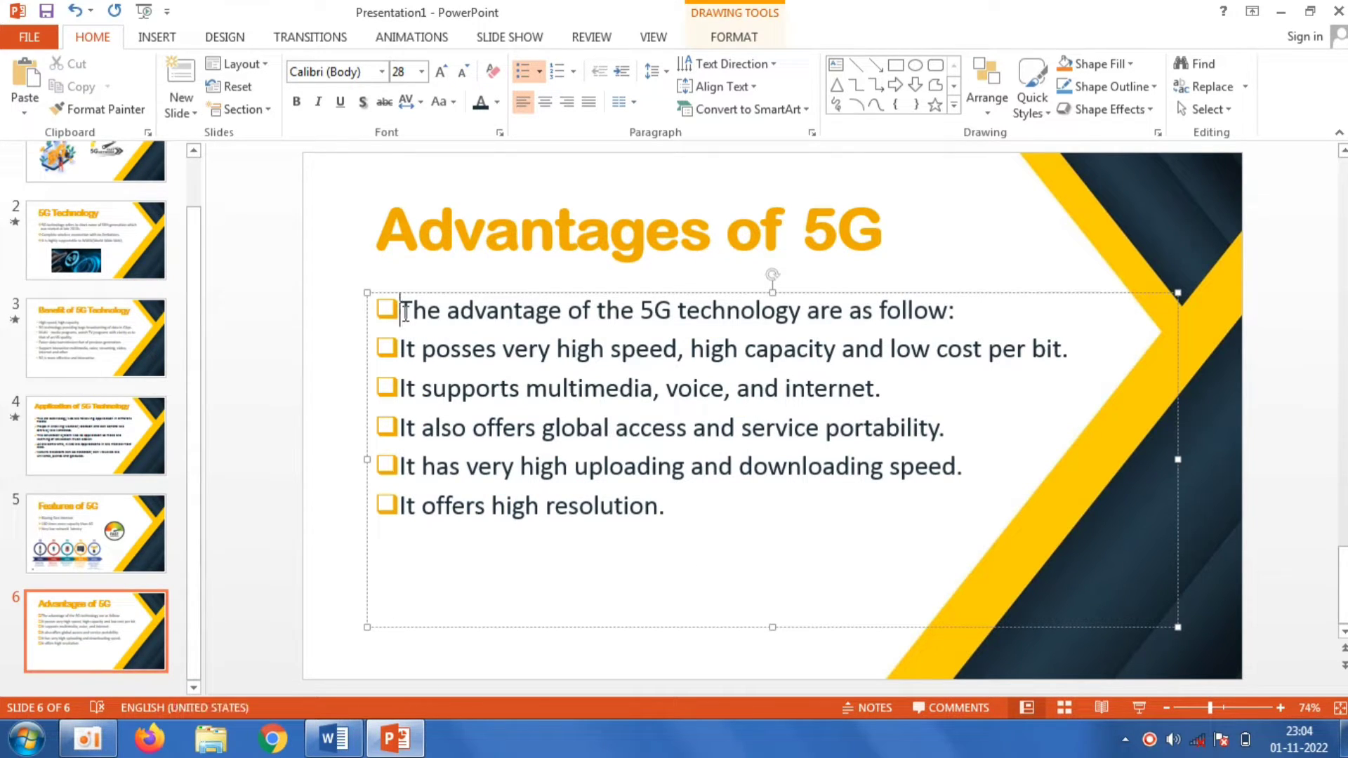
pyautogui.press('BackSpace')
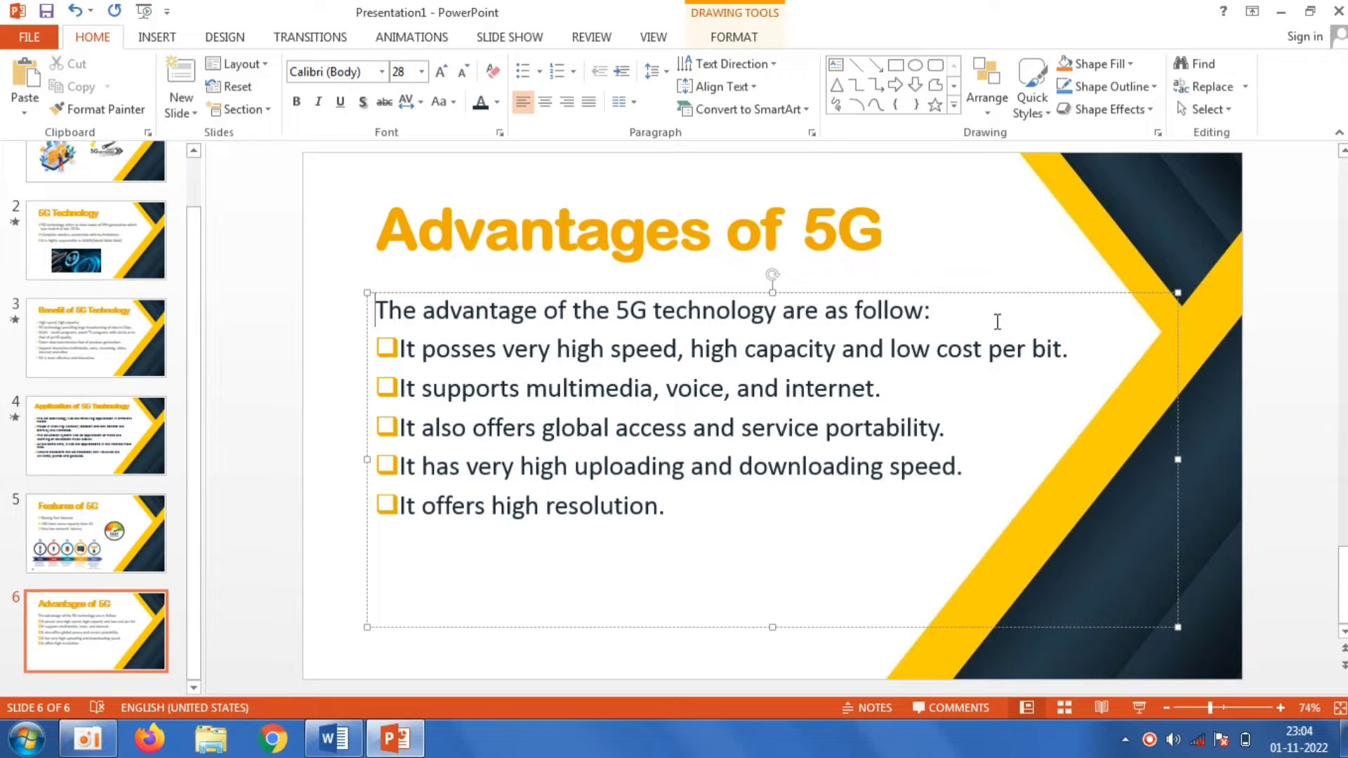
pyautogui.moveTo(952, 315); pyautogui.dragTo(372, 310)
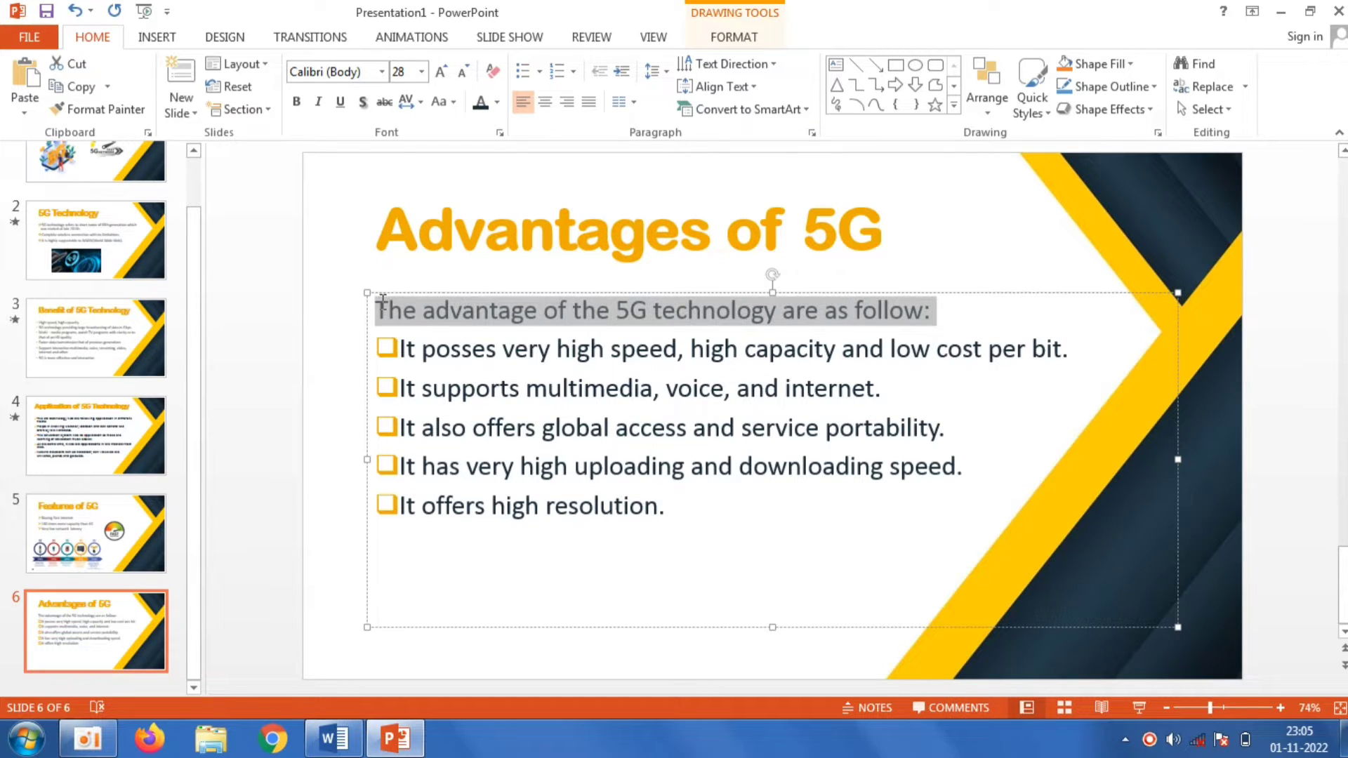
pyautogui.click(297, 104)
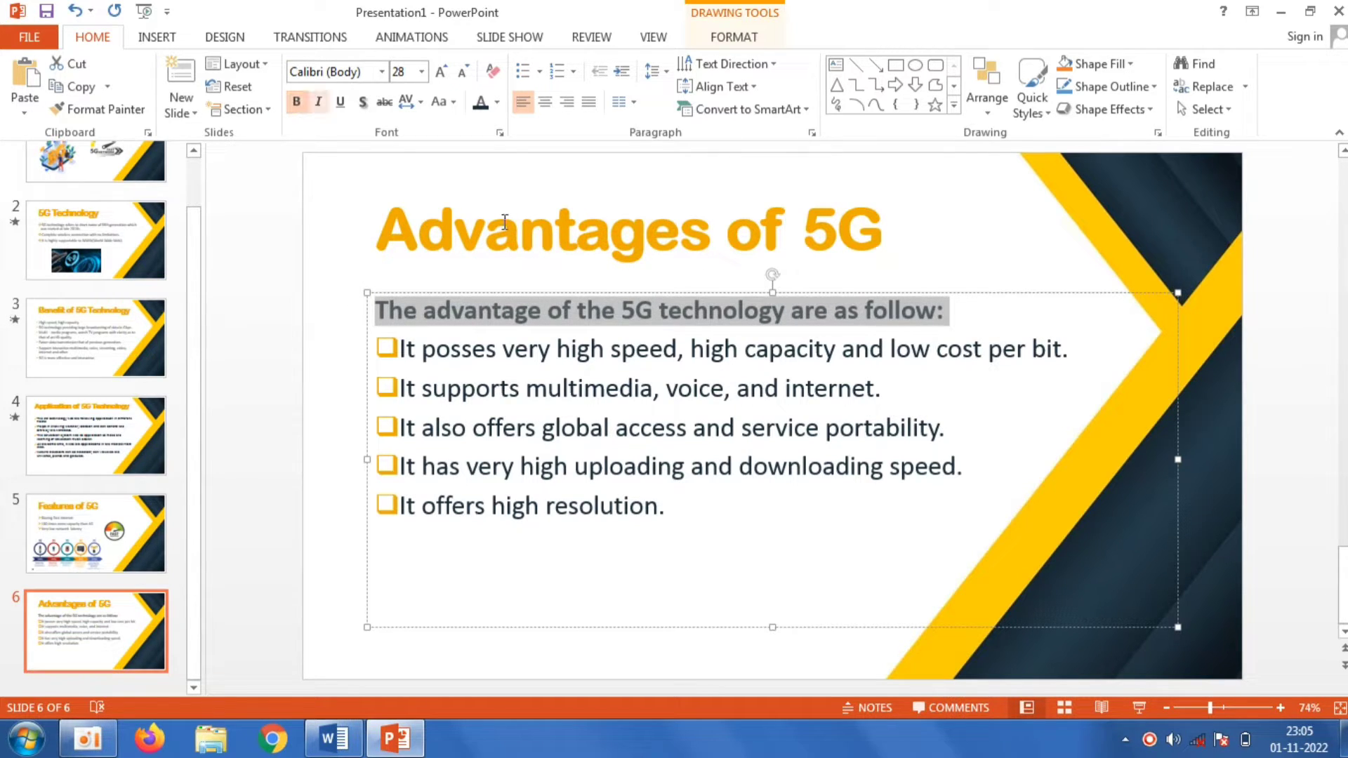
# Insert a space before the text of each of the five bulleted advantages and shift the body text box slightly left on the slide.
pyautogui.click(402, 351)
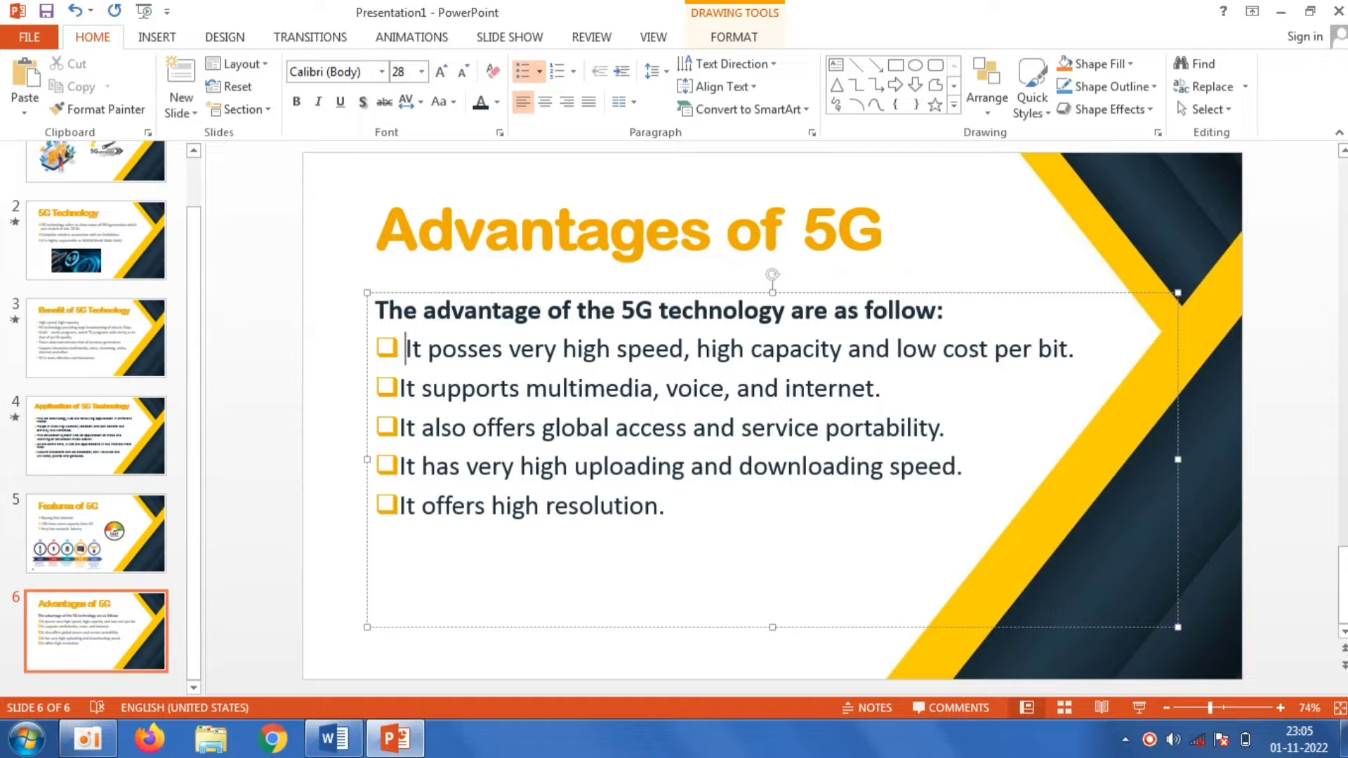
pyautogui.click(400, 388)
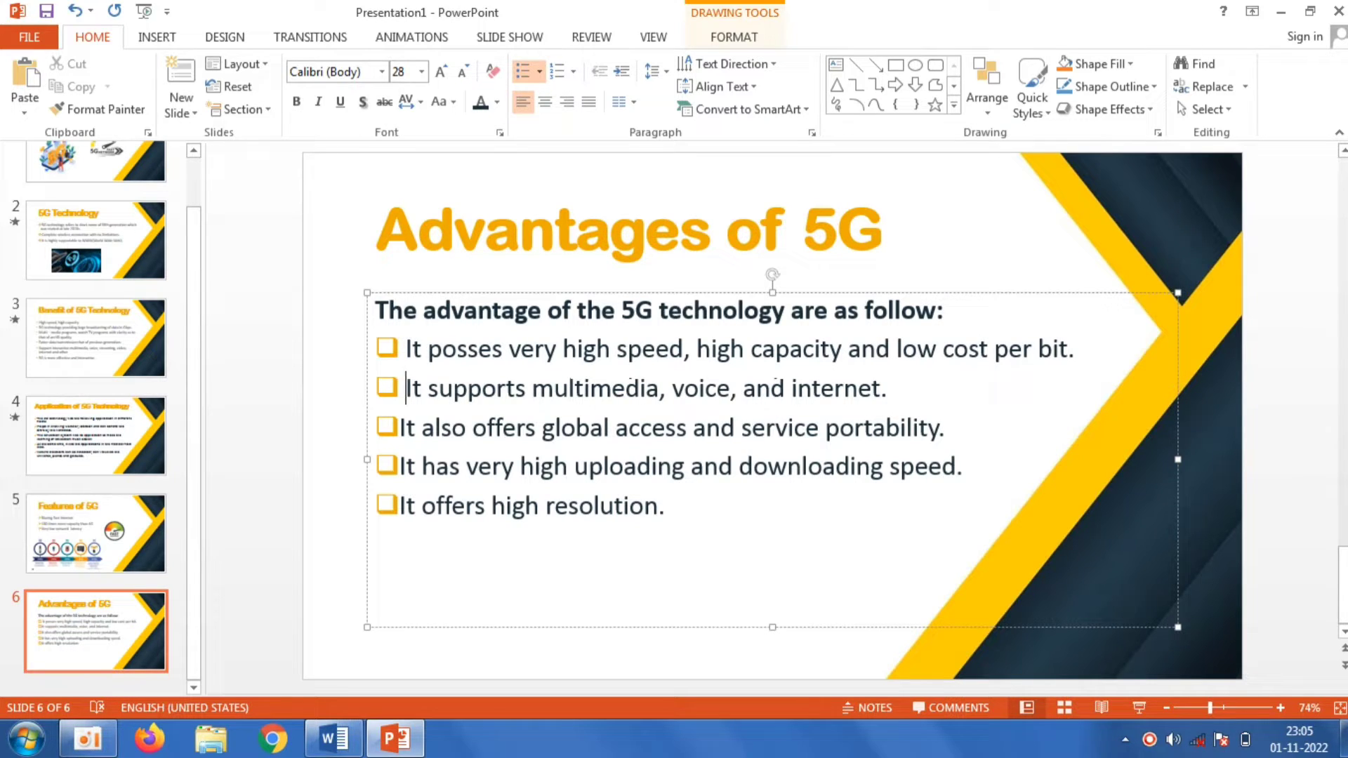
pyautogui.click(400, 426)
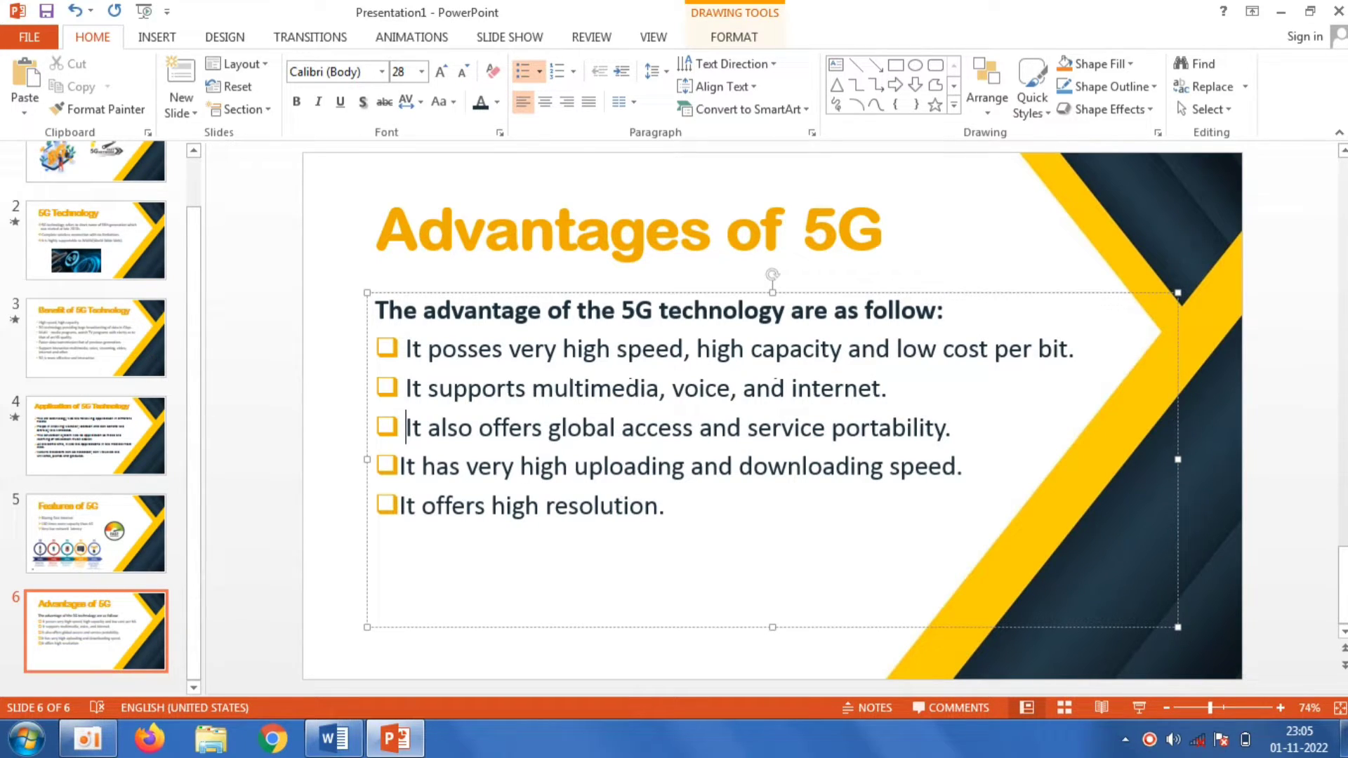
pyautogui.click(401, 466)
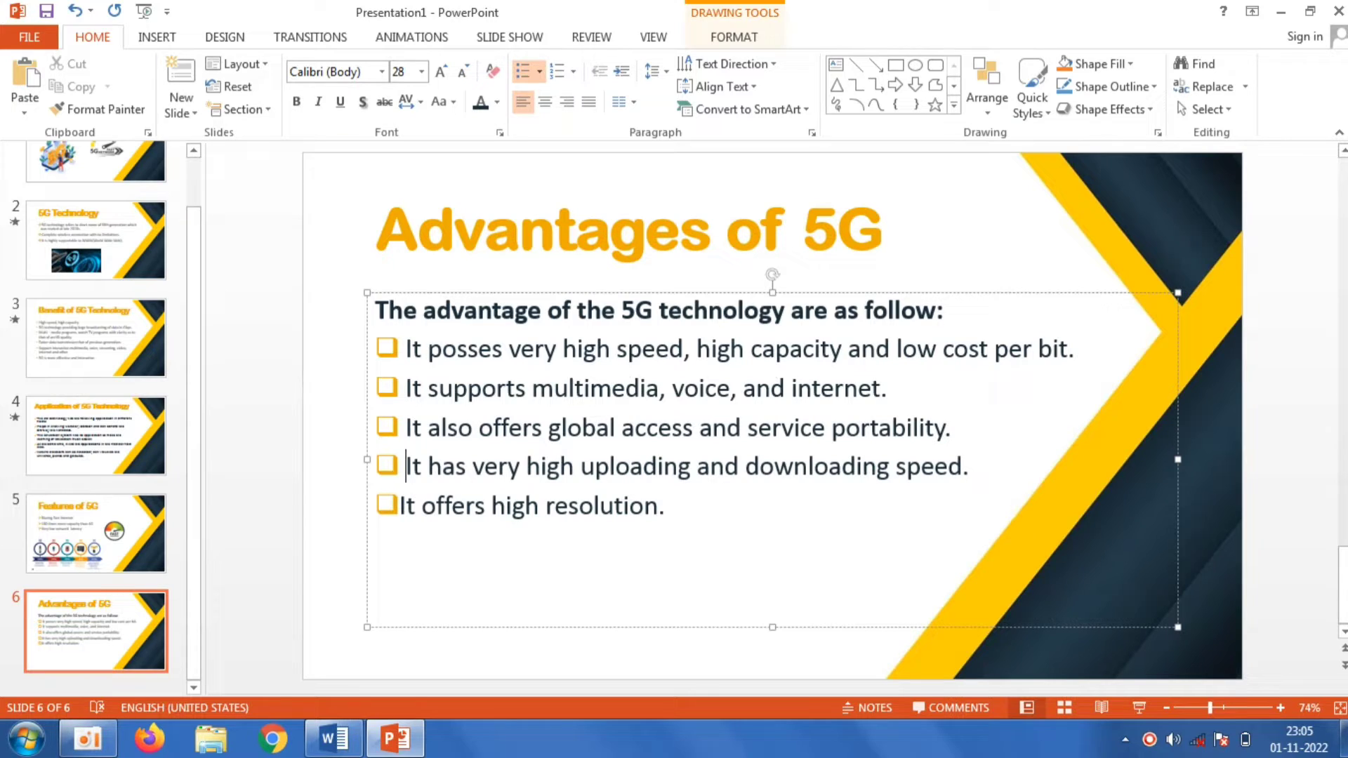
pyautogui.click(400, 505)
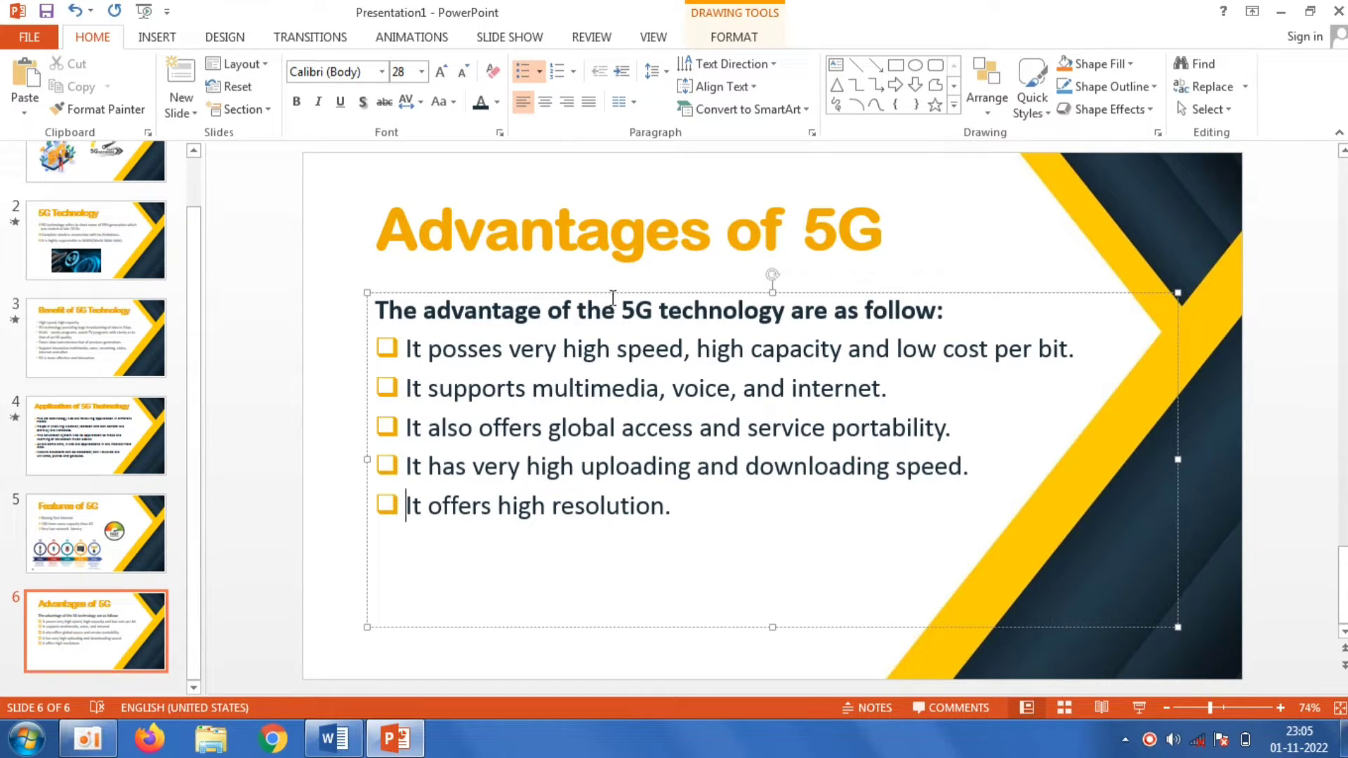
pyautogui.moveTo(615, 295); pyautogui.dragTo(597, 289)
pyautogui.click(259, 199)
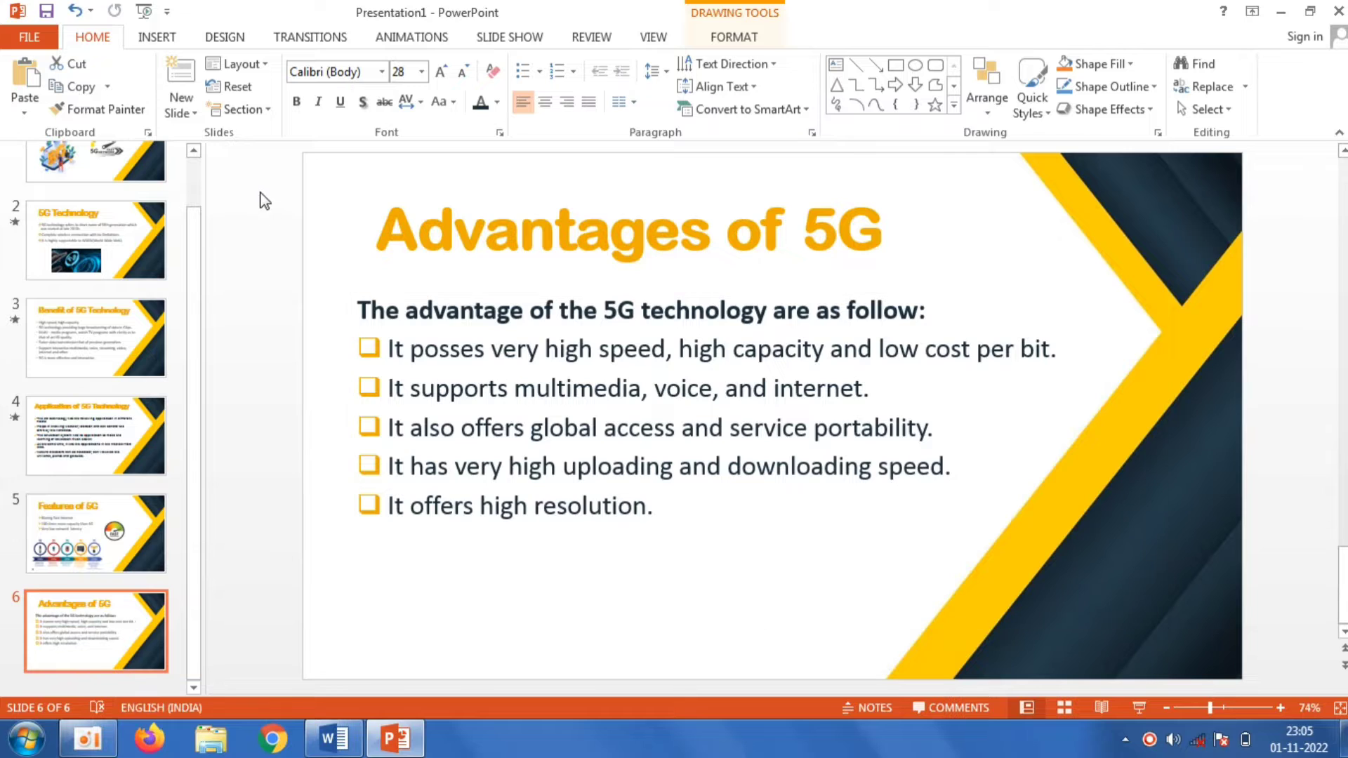
# Apply the Blinds transition to the "Advantages of 5G" slide.
pyautogui.click(318, 31)
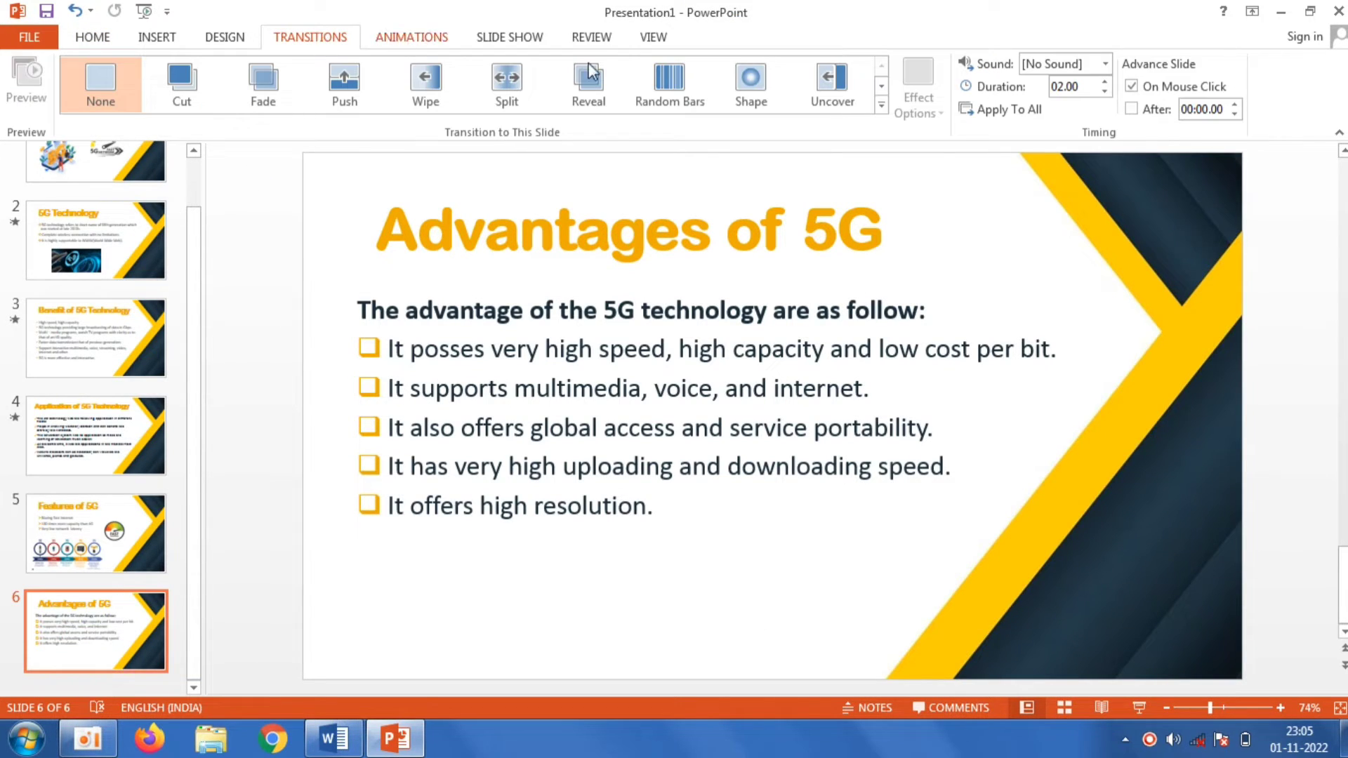
pyautogui.click(880, 112)
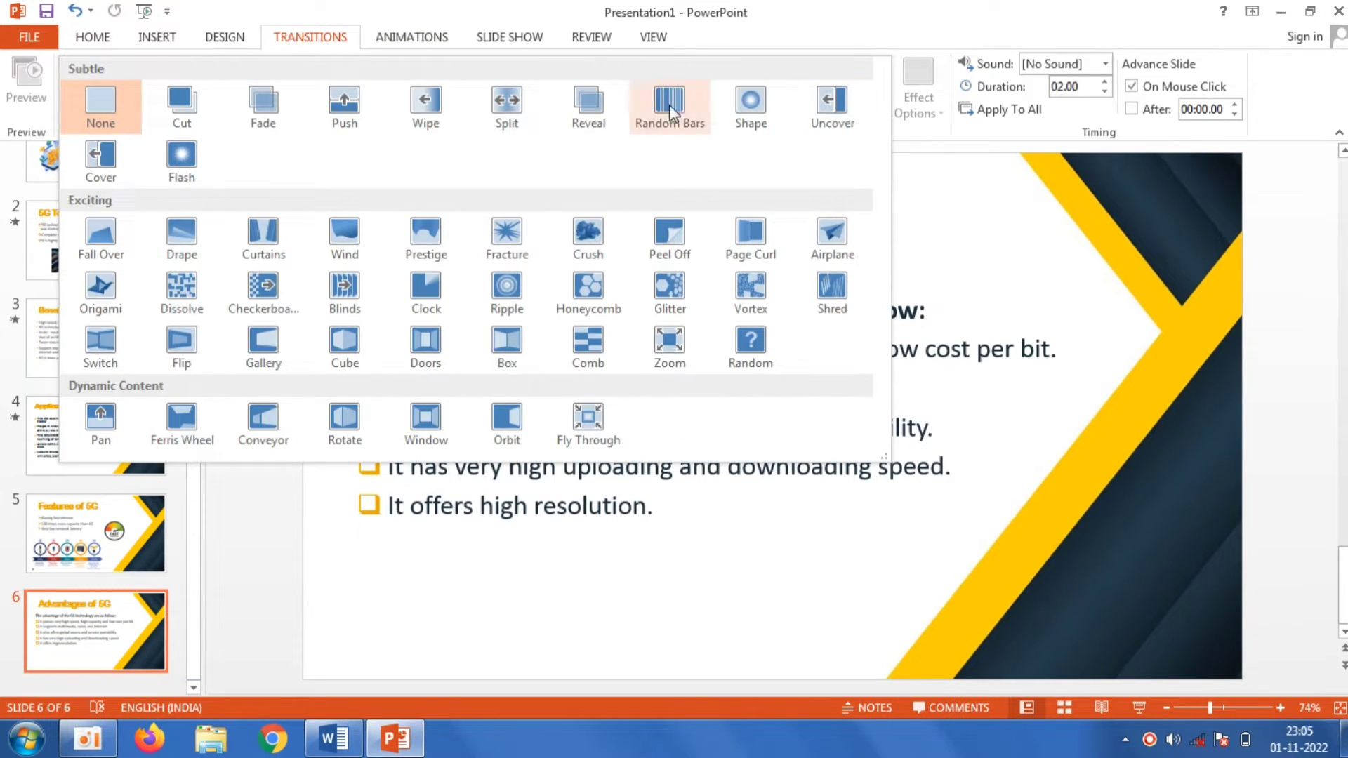
pyautogui.click(339, 288)
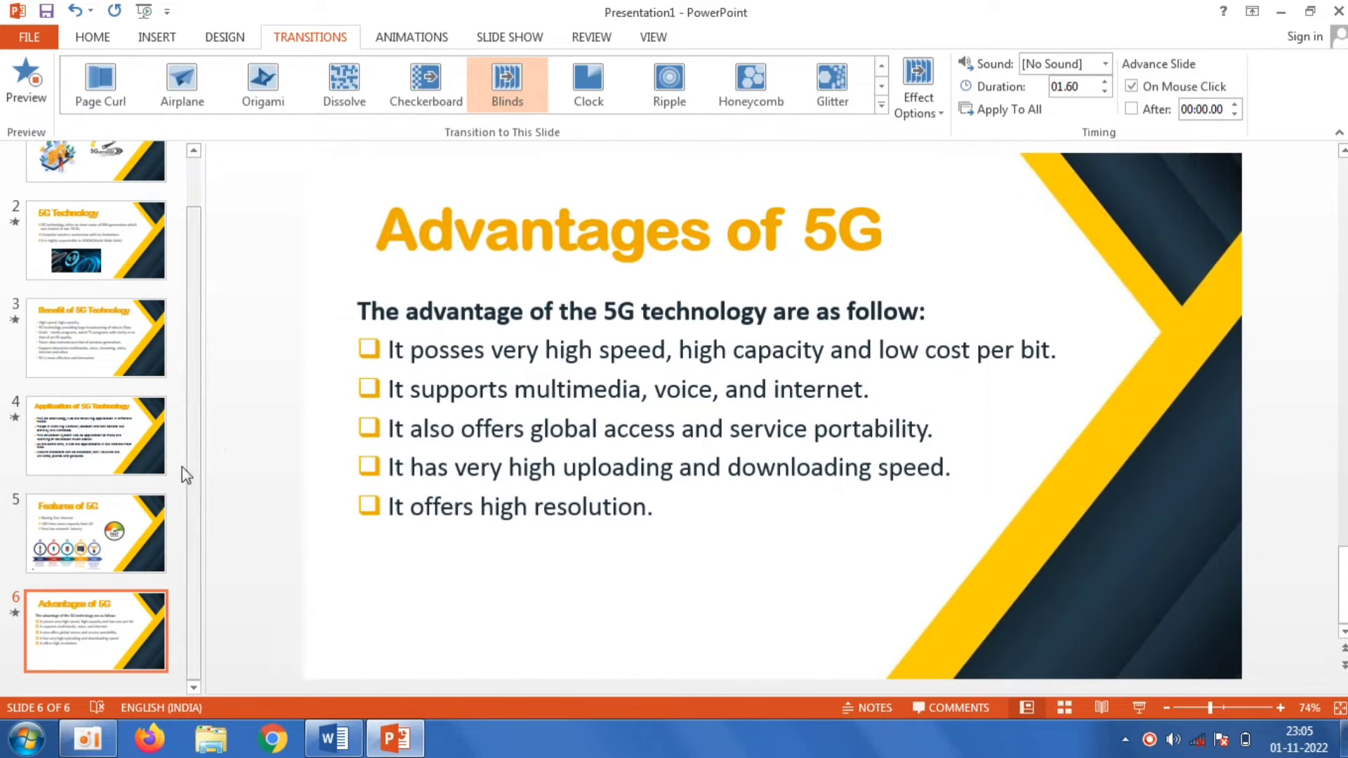
# Apply the Glitter transition to the "Features of 5G" slide and check that slide 4 already has a transition.
pyautogui.click(129, 516)
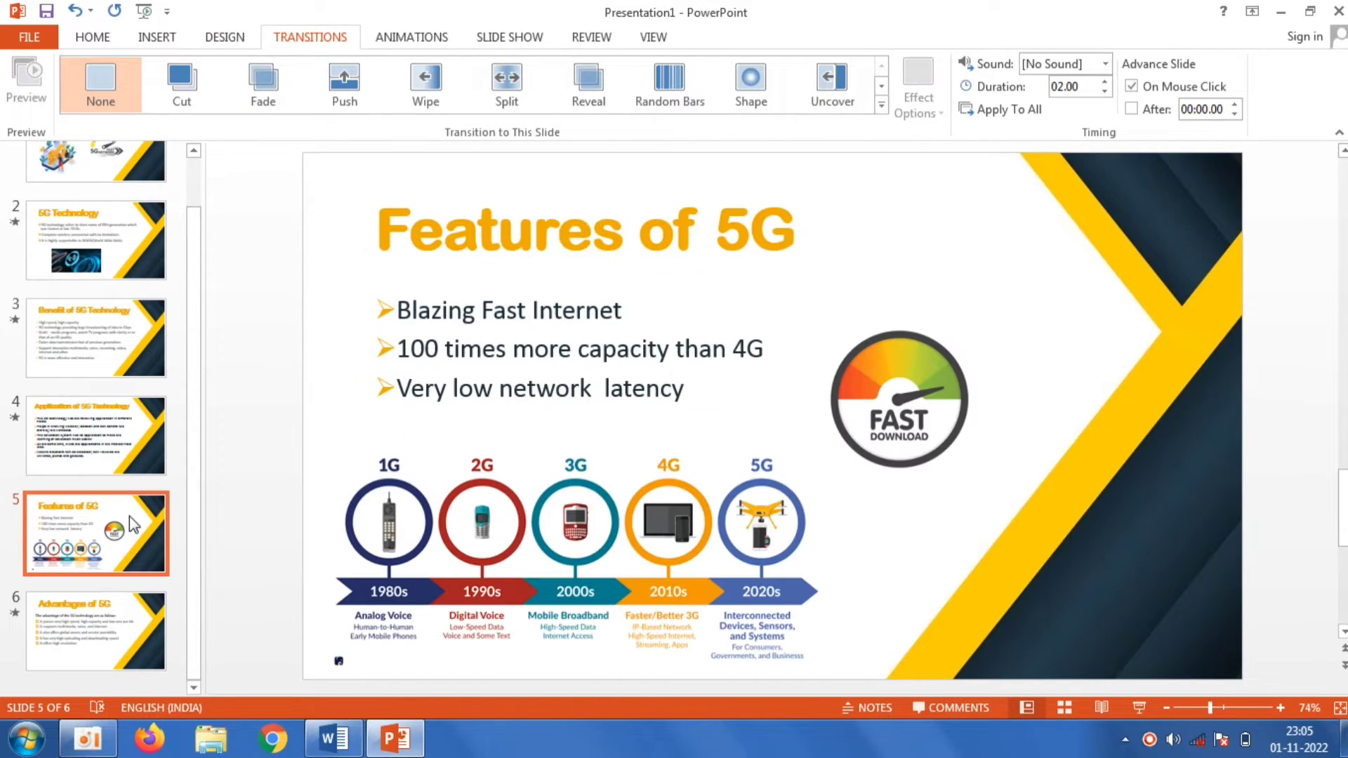
pyautogui.click(886, 107)
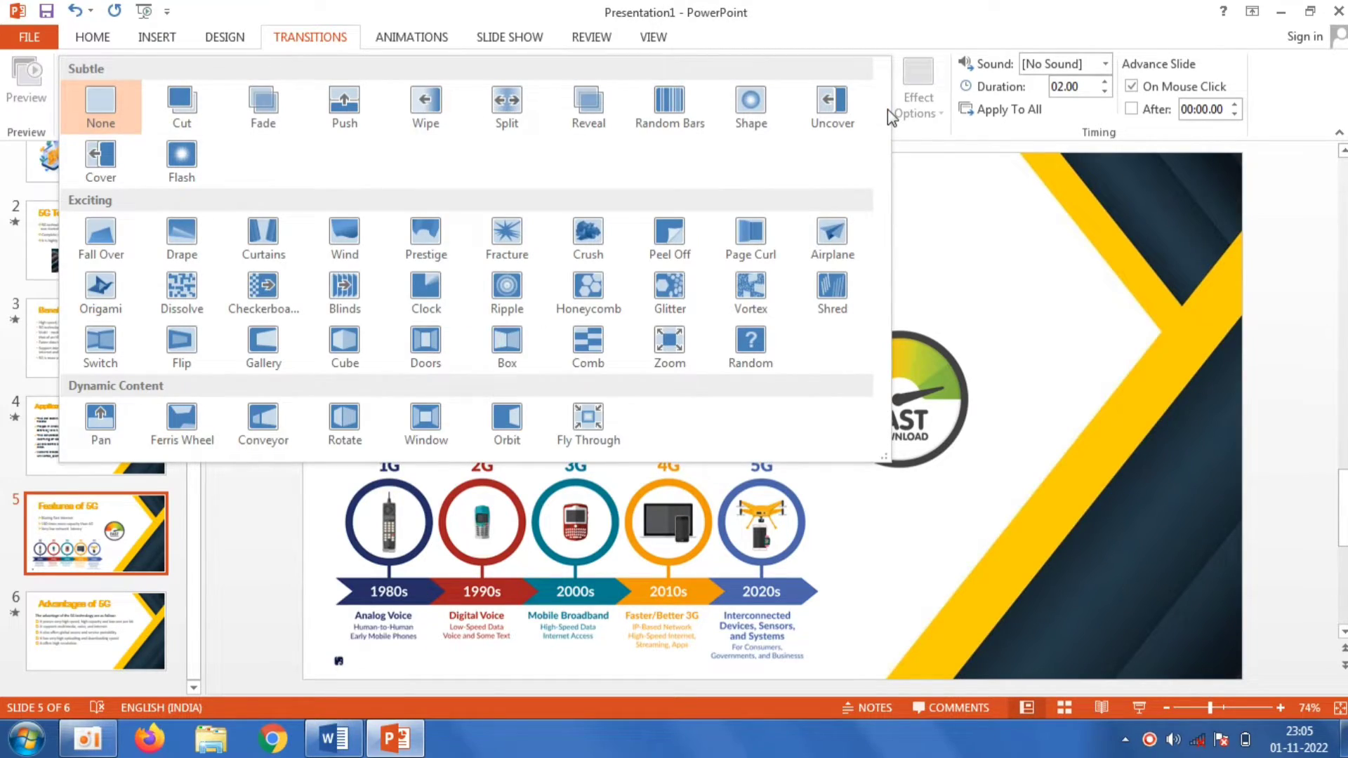
pyautogui.click(670, 288)
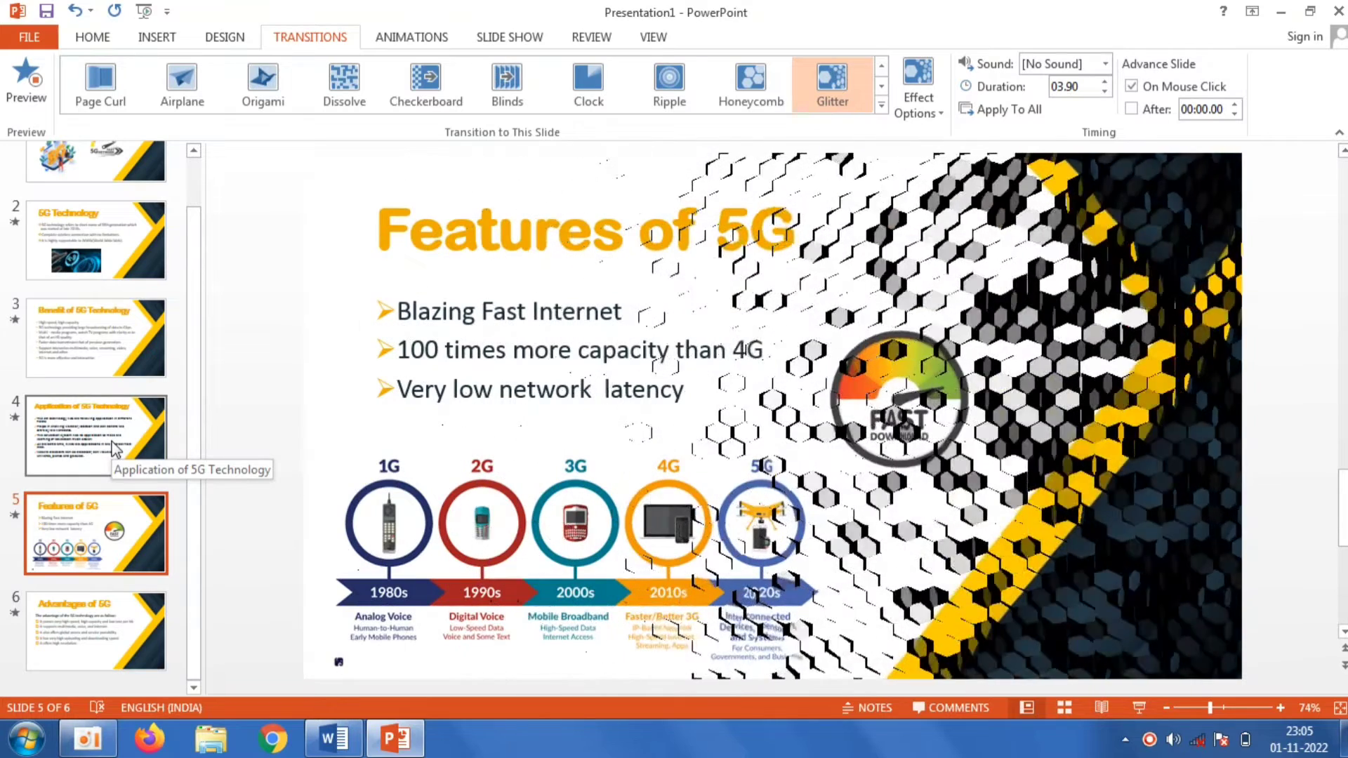
pyautogui.click(116, 450)
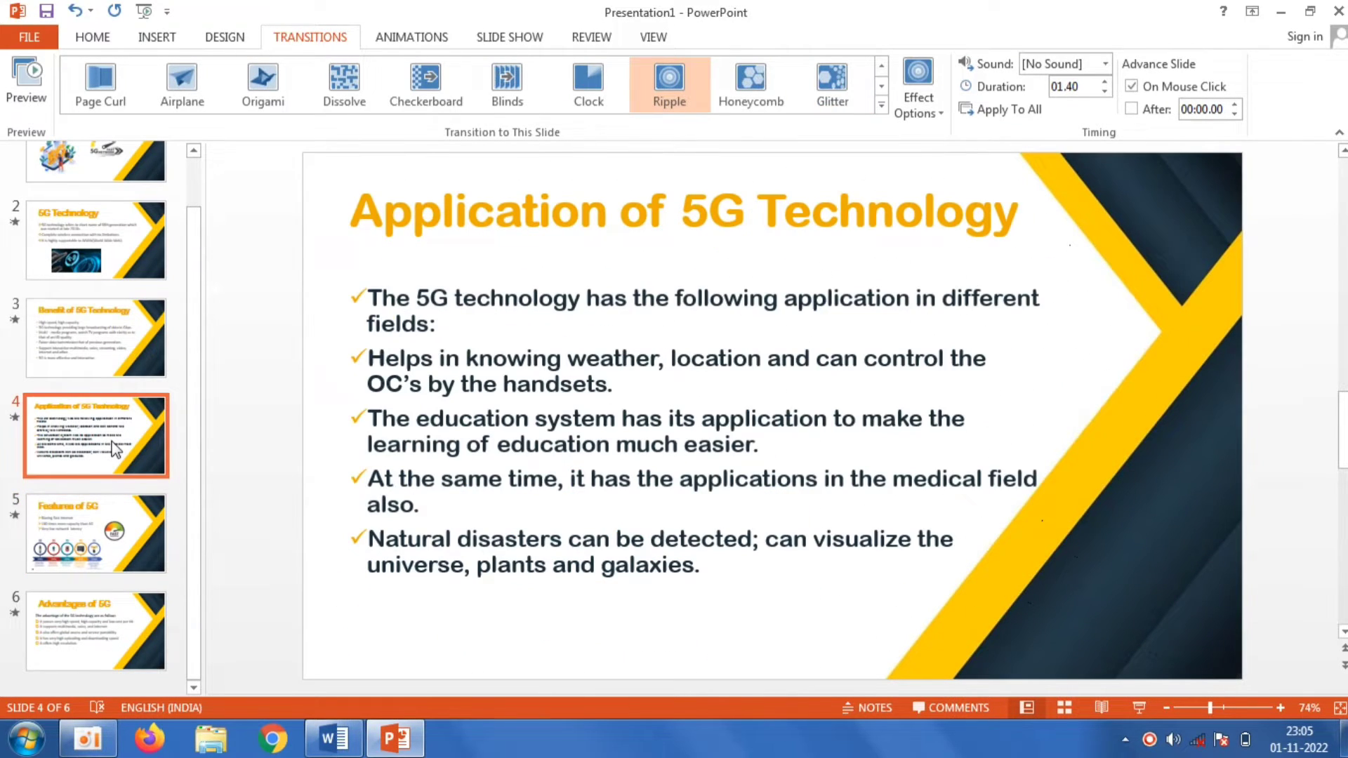
# Add a new title-and-content slide after the "Advantages of 5G" slide.
pyautogui.click(123, 660)
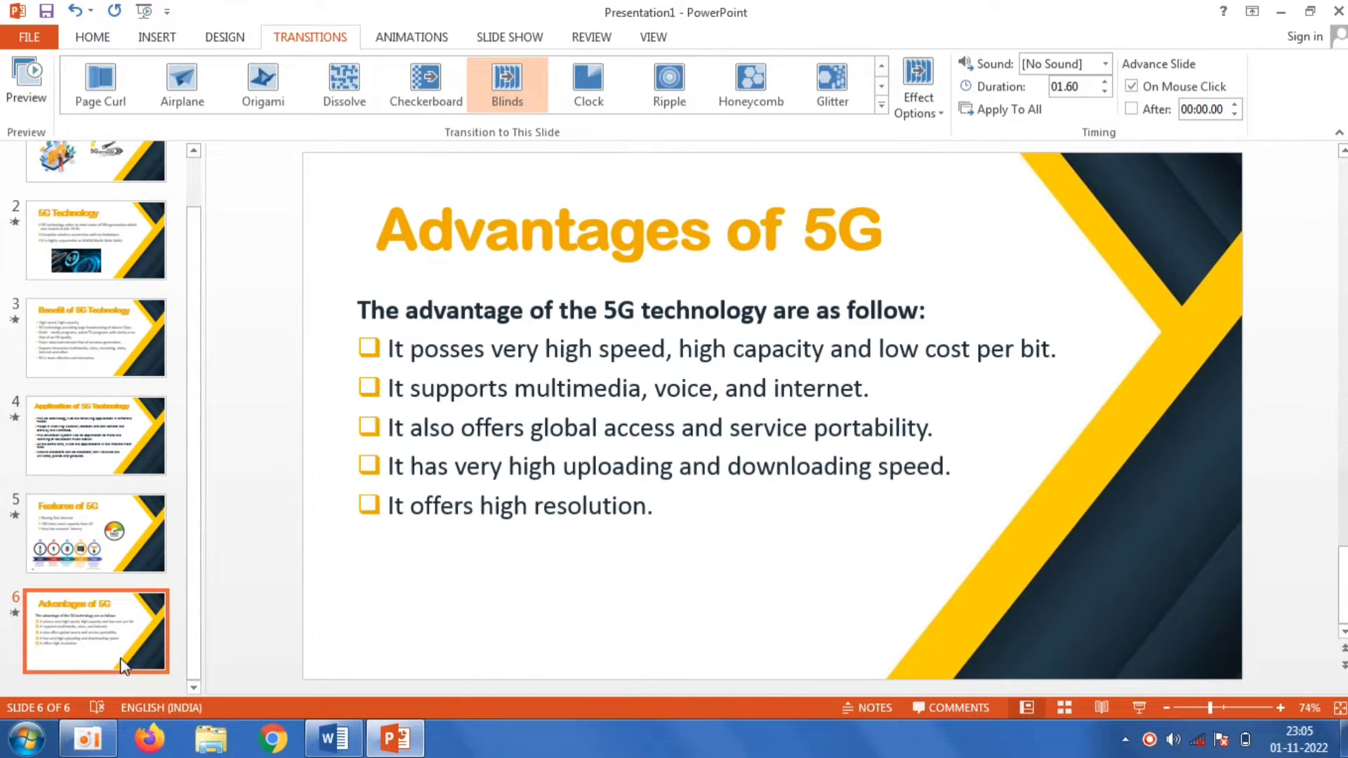
pyautogui.click(91, 37)
pyautogui.click(173, 79)
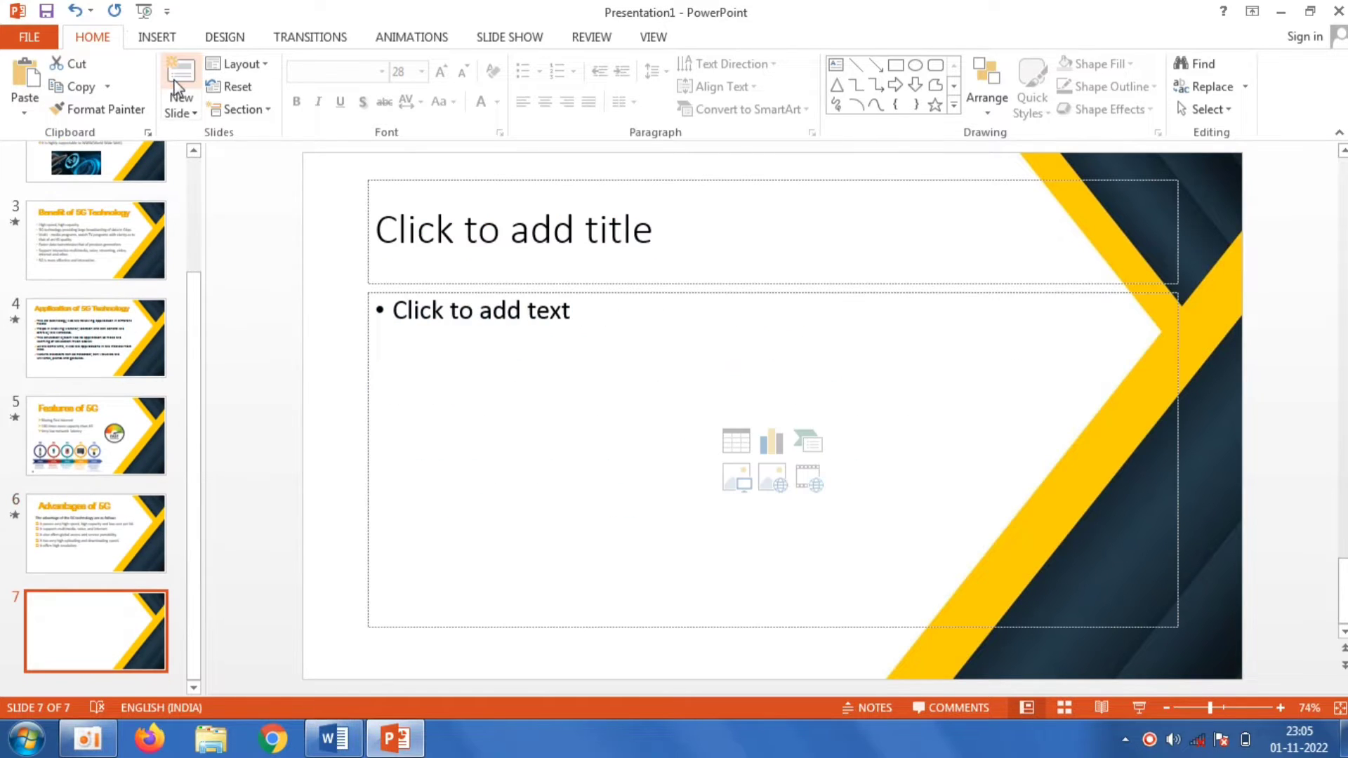
# Copy the heading "Disadvantages of 5G" from the Word document and paste it into the title of slide 7 in PowerPoint.
pyautogui.click(531, 227)
pyautogui.click(335, 734)
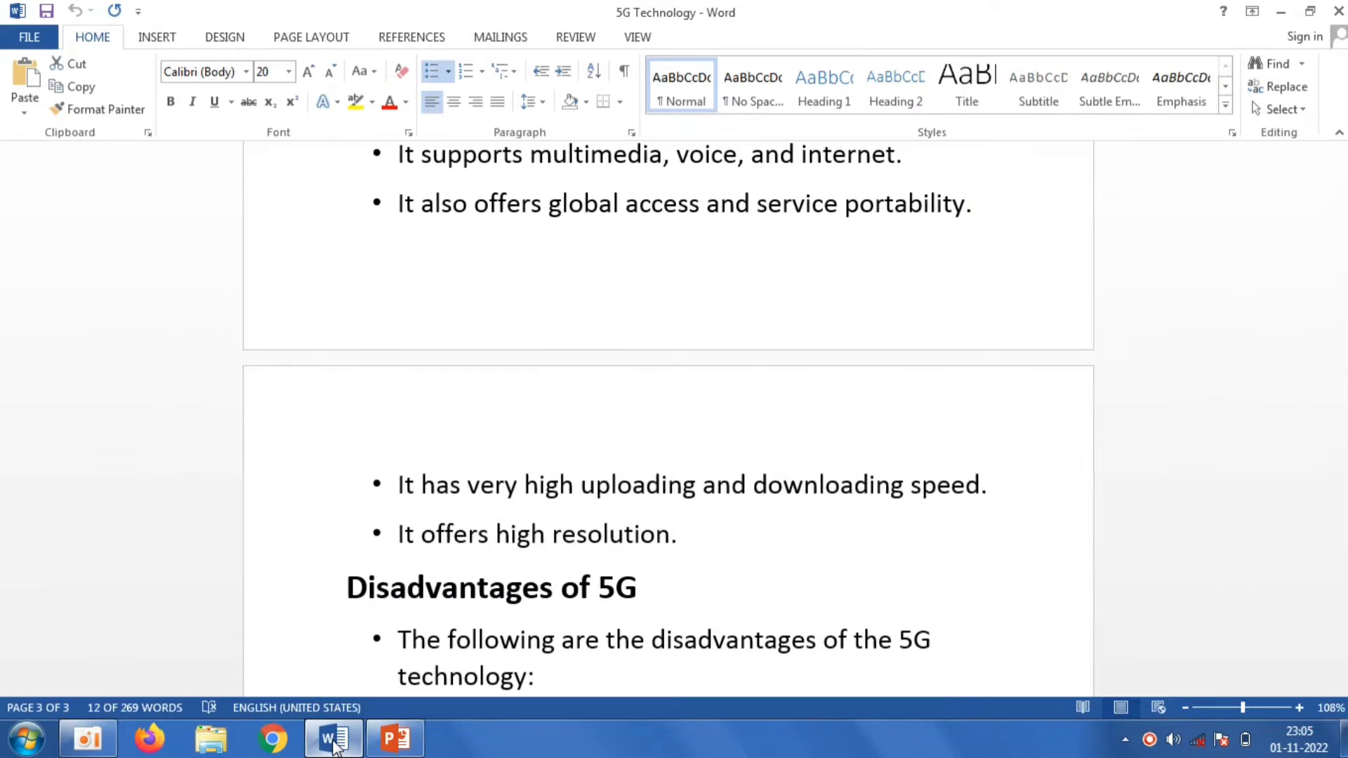
pyautogui.moveTo(1342, 515); pyautogui.dragTo(1343, 573)
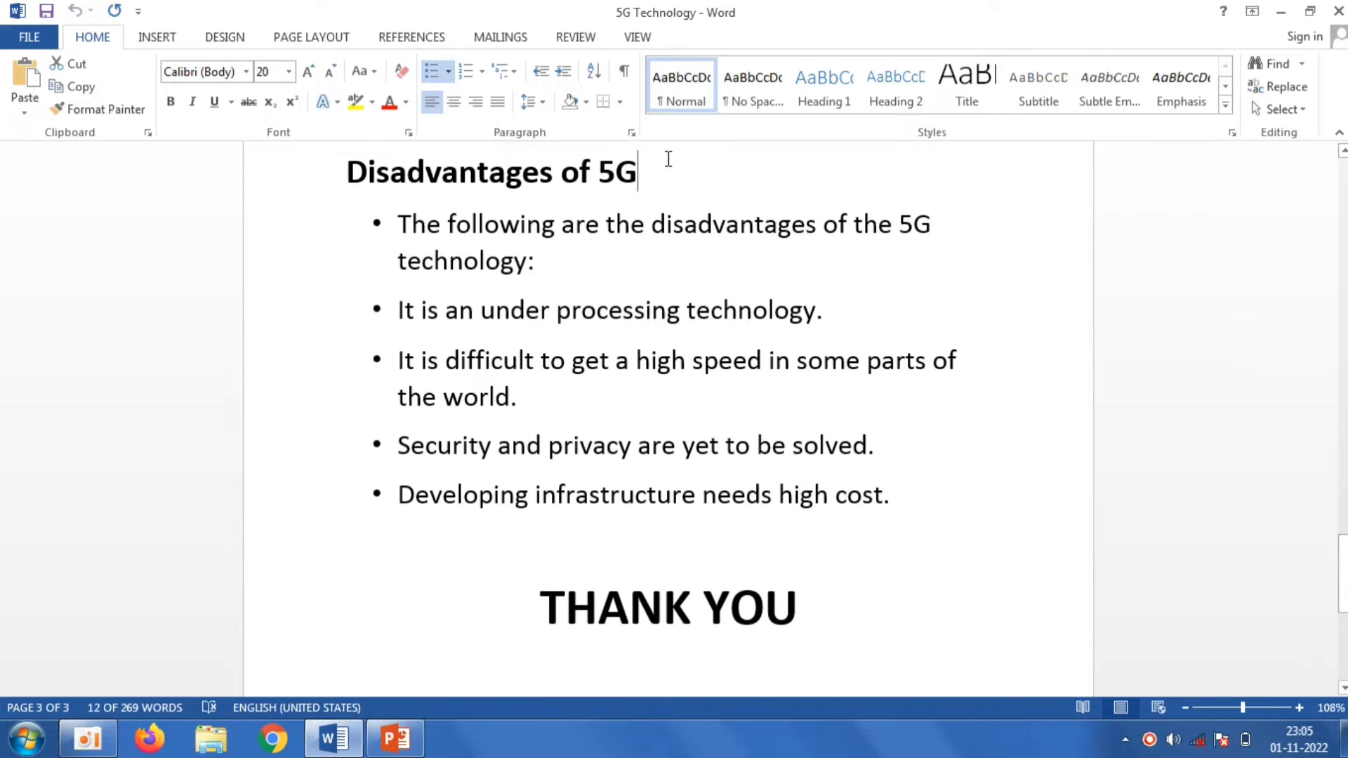
pyautogui.moveTo(660, 172); pyautogui.dragTo(381, 200)
pyautogui.rightClick(381, 201)
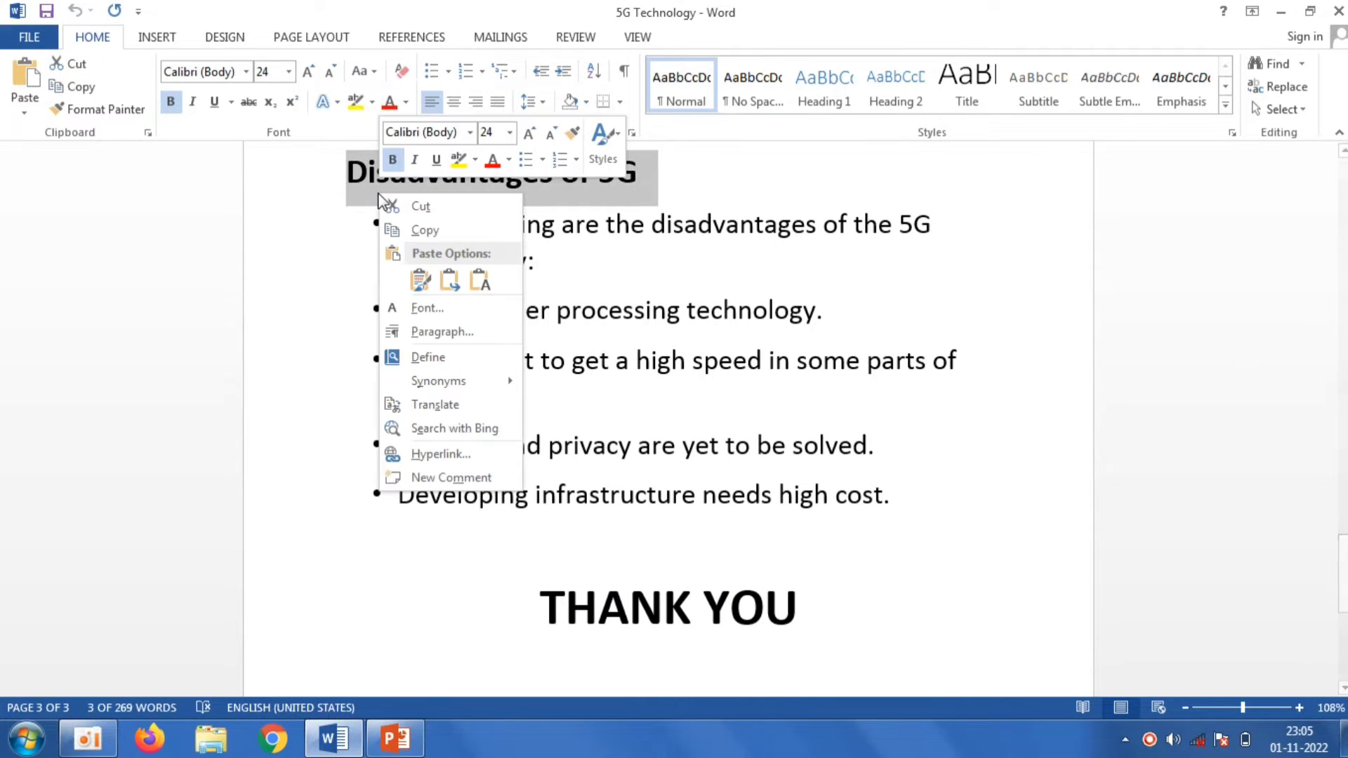
pyautogui.click(422, 231)
pyautogui.click(398, 739)
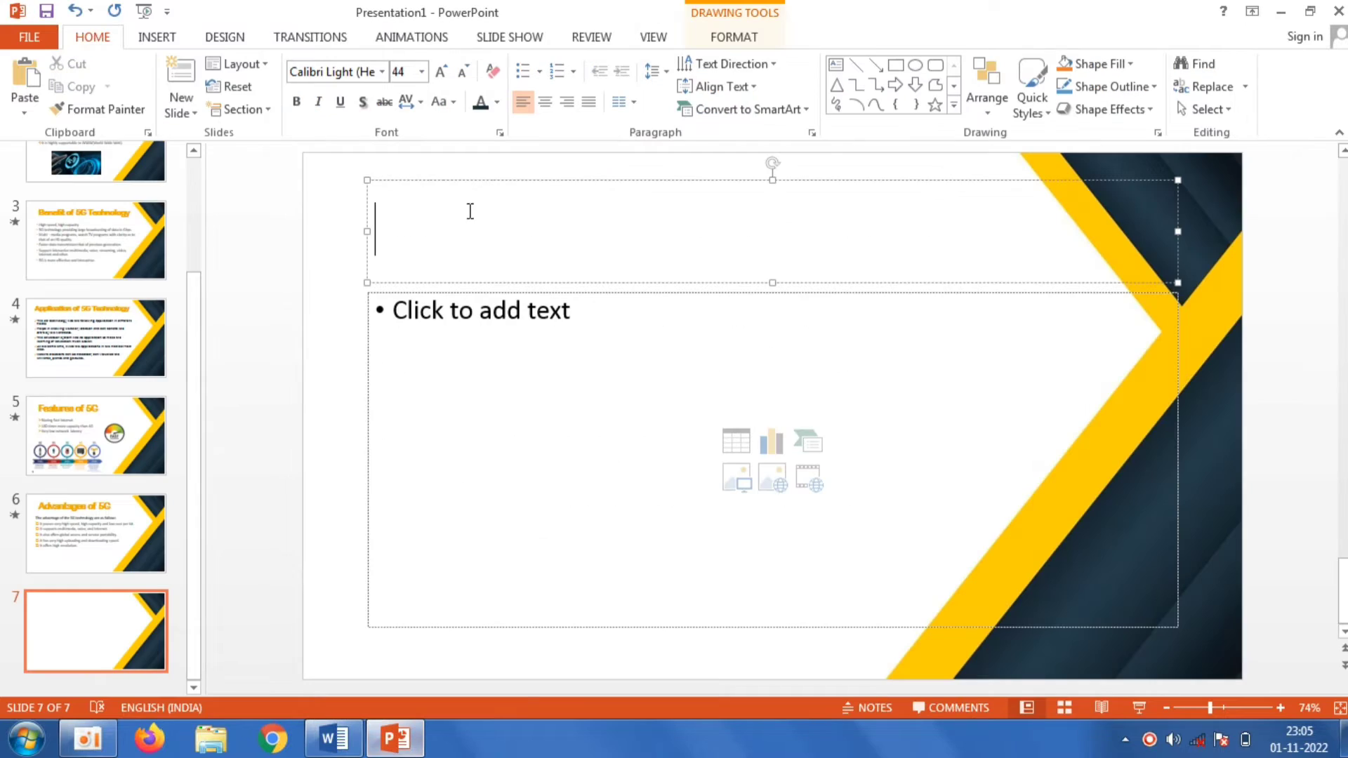
pyautogui.rightClick(458, 246)
pyautogui.click(497, 334)
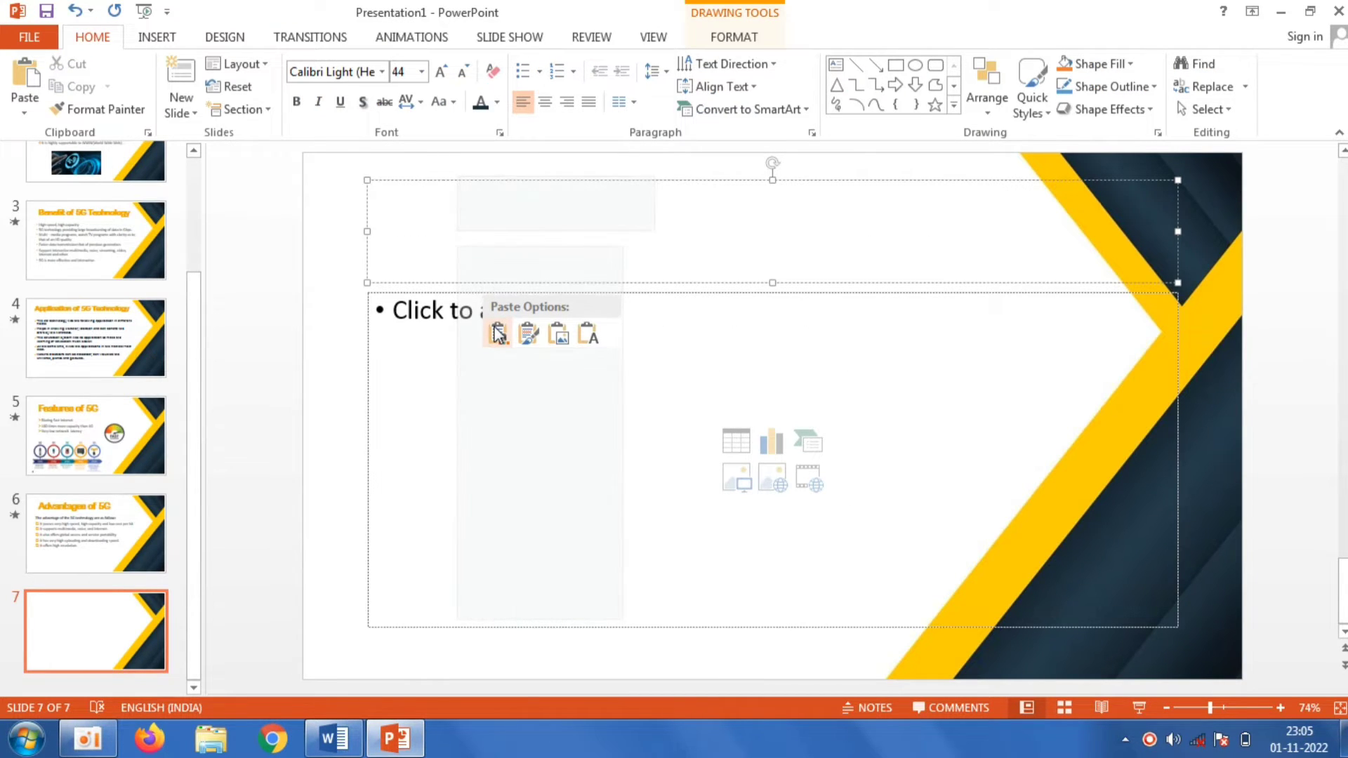